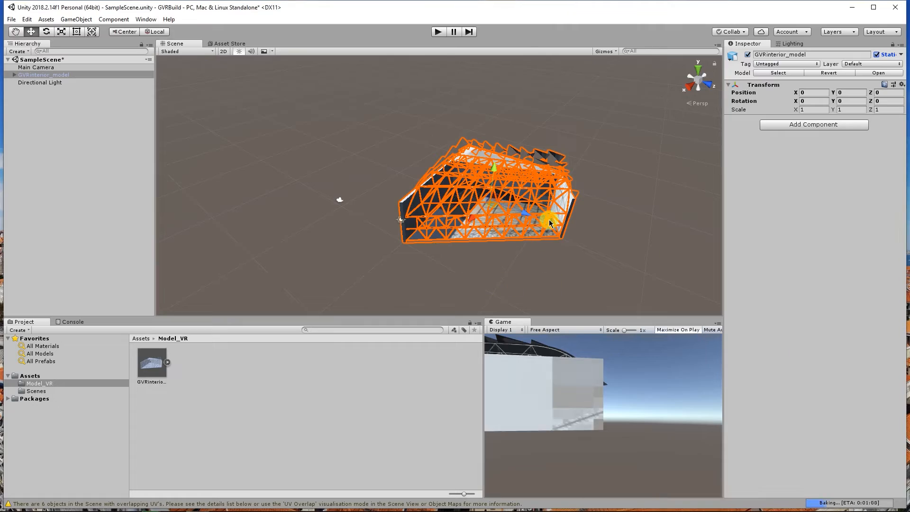
Show the import settings of GVRinterior_model and examine the shading of its truss roof, walls and floor from several angles.
click(779, 73)
scroll(464, 199, up, 10)
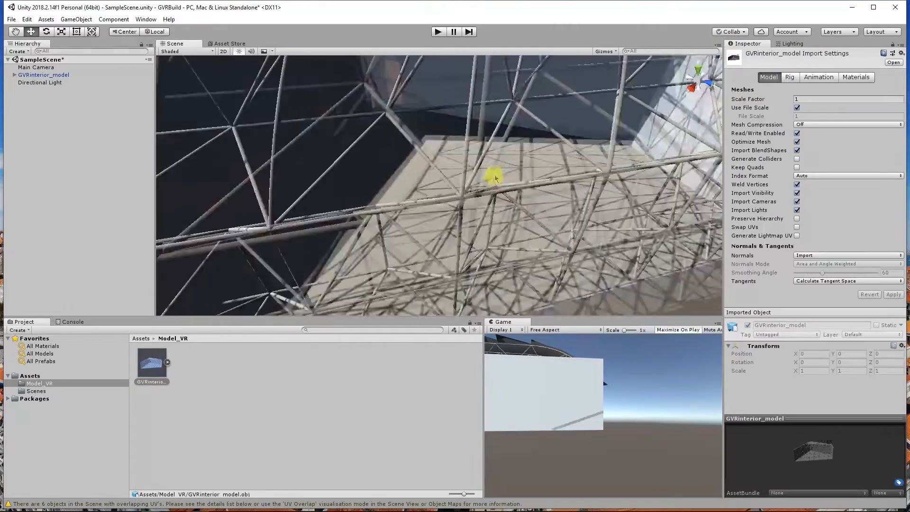
scroll(482, 175, down, 10)
middle_drag(481, 175, 464, 190)
scroll(463, 189, up, 7)
scroll(525, 191, down, 8)
scroll(525, 189, up, 7)
right_drag(493, 176, 526, 107)
scroll(526, 107, down, 9)
right_drag(459, 158, 425, 217)
scroll(430, 170, up, 5)
right_drag(430, 169, 379, 197)
scroll(456, 157, down, 3)
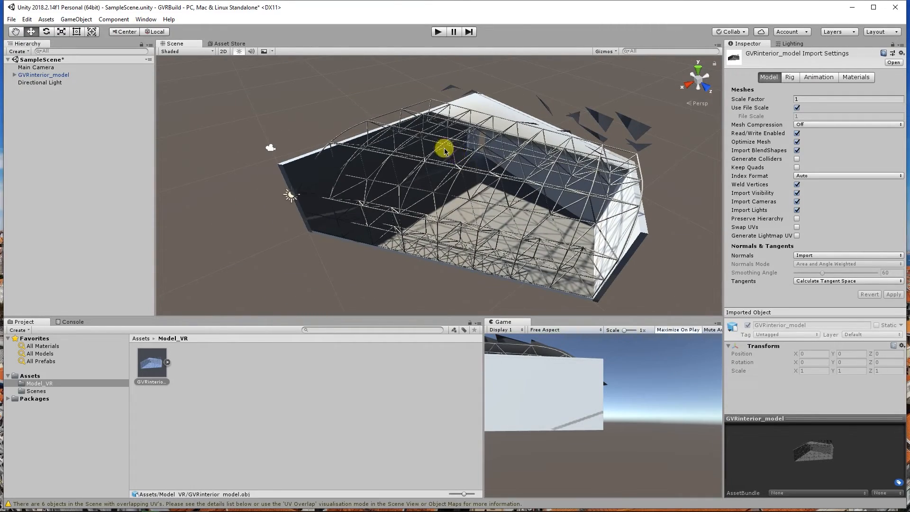
mouse_move(418, 141)
right_down()
mouse_move(407, 152)
mouse_move(424, 144)
right_up()
scroll(425, 144, down, 3)
scroll(446, 175, up, 6)
scroll(448, 174, down, 4)
Enable Generate Colliders and Generate Lightmap UVs in the import settings of GVRinterior_model and apply the changes.
click(498, 152)
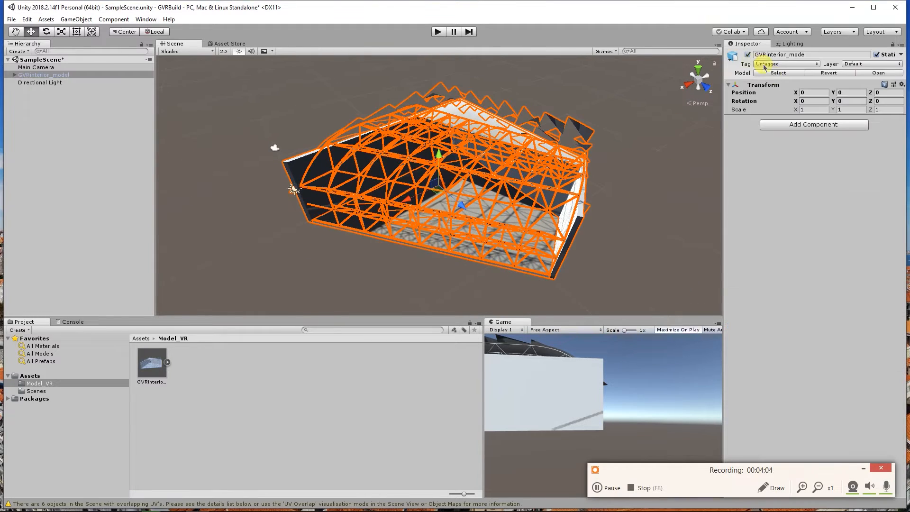
click(778, 73)
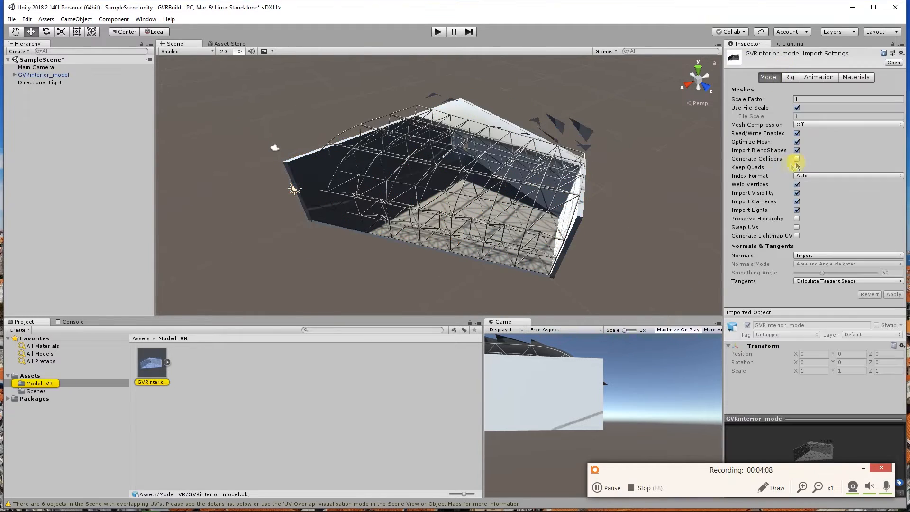
click(797, 236)
click(893, 302)
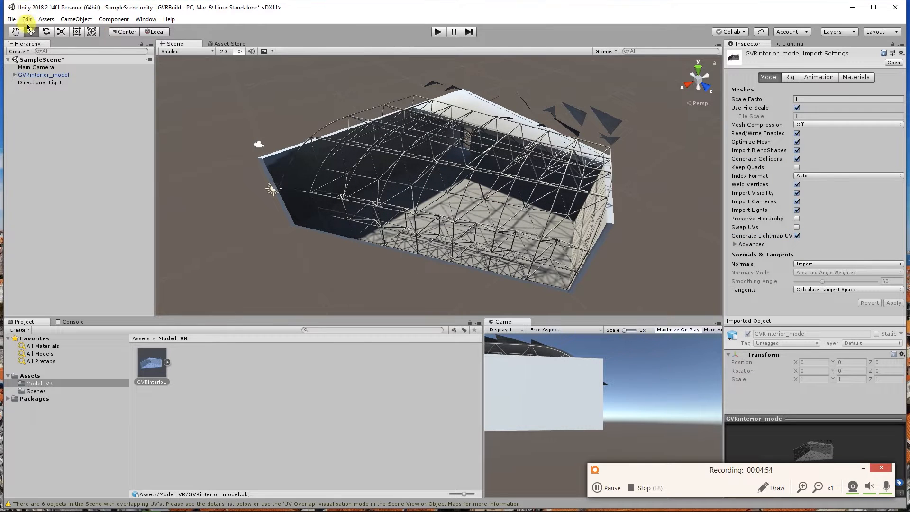
Load GoogleVRForUnity.unitypackage from the AR-VR_Workshop Assets folder as a custom package.
click(46, 19)
mouse_move(174, 125)
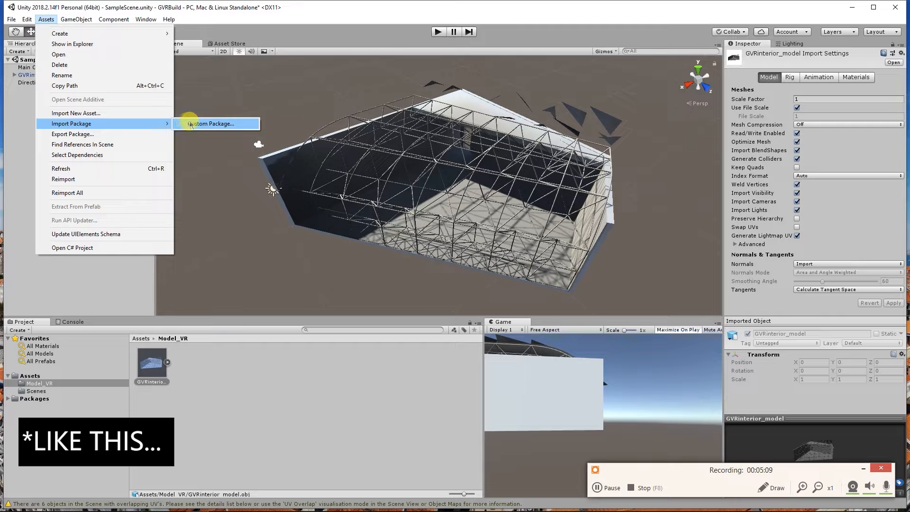
click(211, 124)
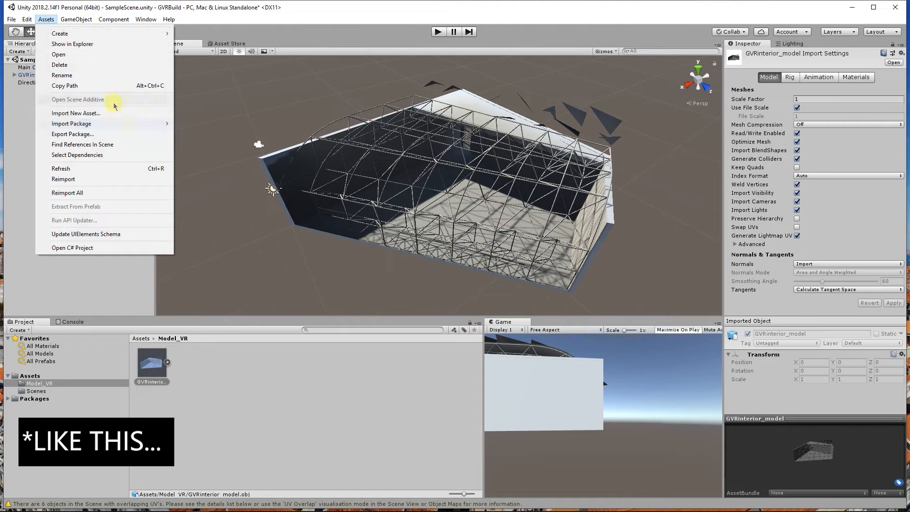
mouse_move(140, 123)
click(211, 123)
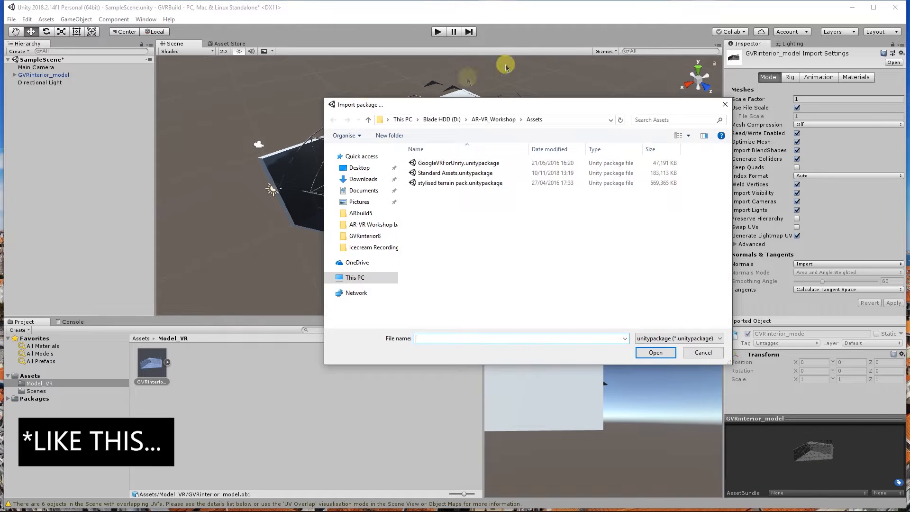
click(443, 164)
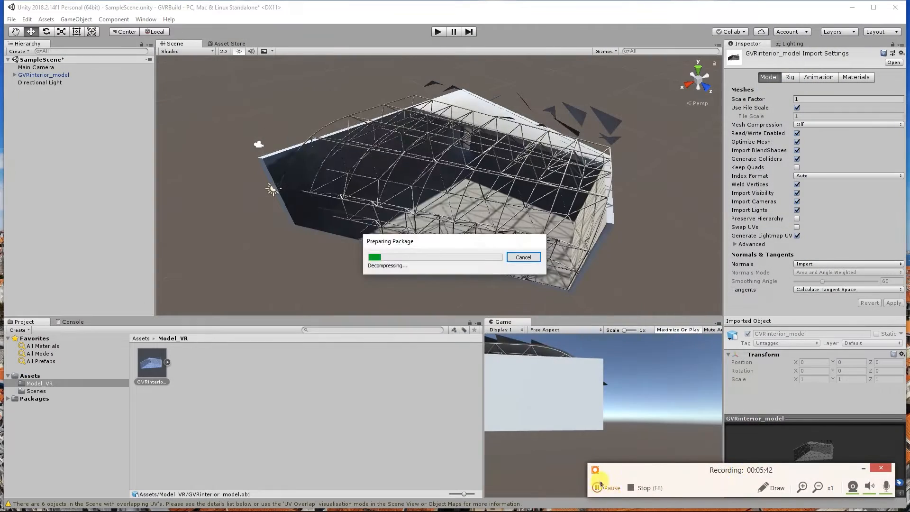
Review the list of files in the GoogleVRForUnity package and import them into the project.
drag(401, 85, 429, 95)
scroll(401, 184, down, 3)
scroll(401, 183, down, 5)
scroll(386, 207, down, 1)
scroll(355, 193, up, 8)
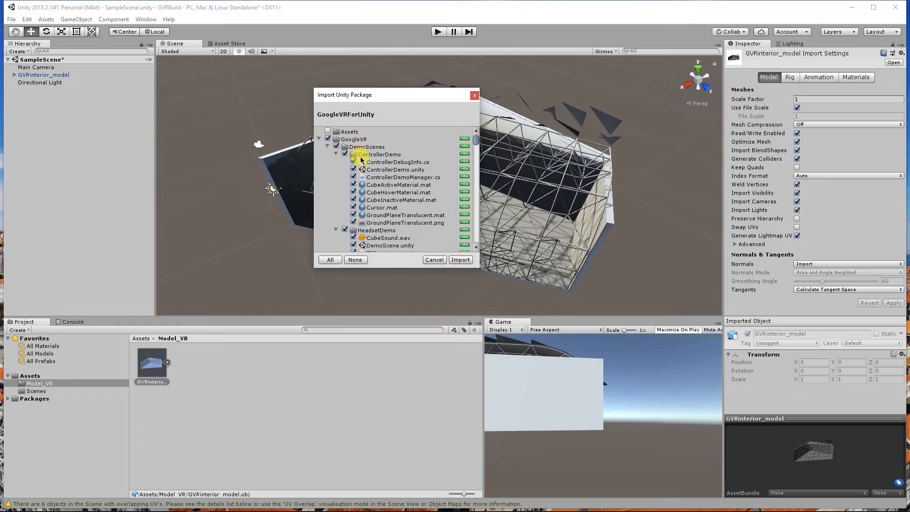
drag(411, 94, 360, 73)
scroll(337, 156, down, 10)
scroll(335, 168, up, 2)
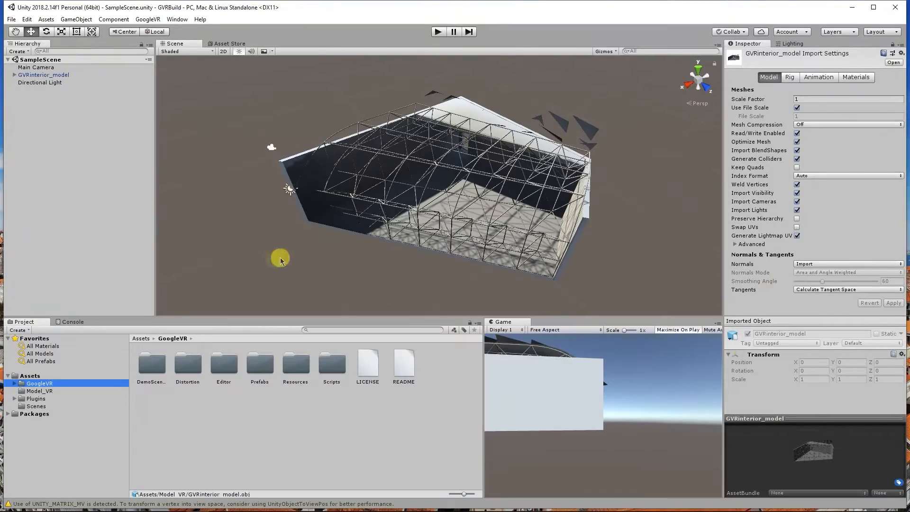
Add the GvrMain prefab from the GoogleVR Prefabs folder to the SampleScene hierarchy.
click(14, 384)
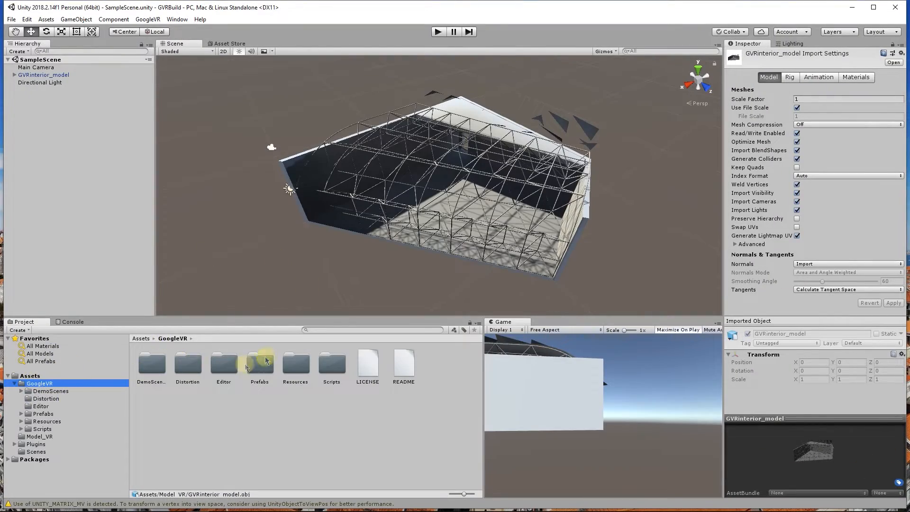
double_click(260, 364)
click(337, 365)
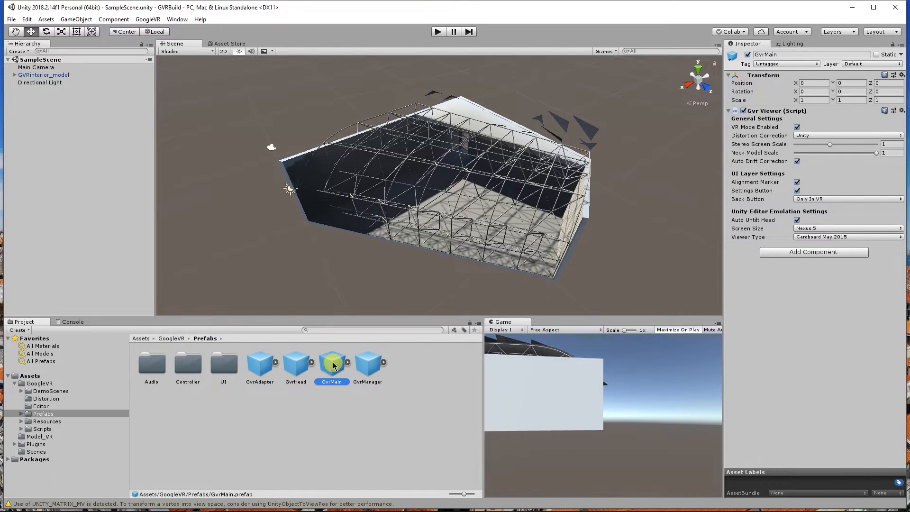
drag(334, 366, 62, 137)
alt+drag(326, 193, 342, 166)
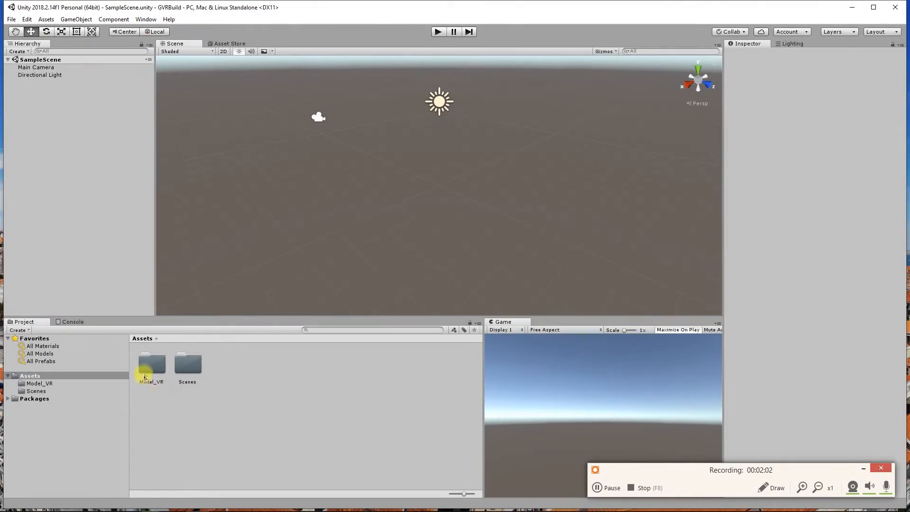
Place GVRinterior_model from the Model_VR assets folder in the empty scene and deselect it.
double_click(145, 376)
click(158, 374)
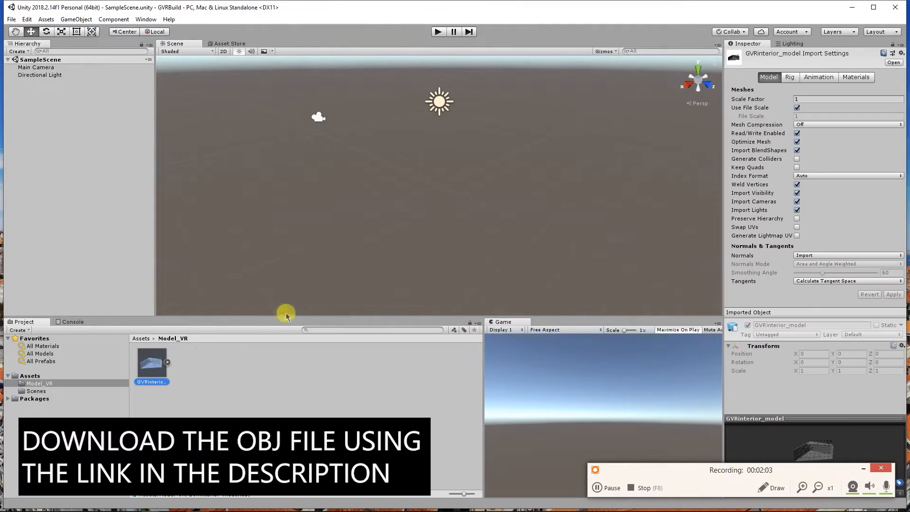
scroll(508, 166, down, 3)
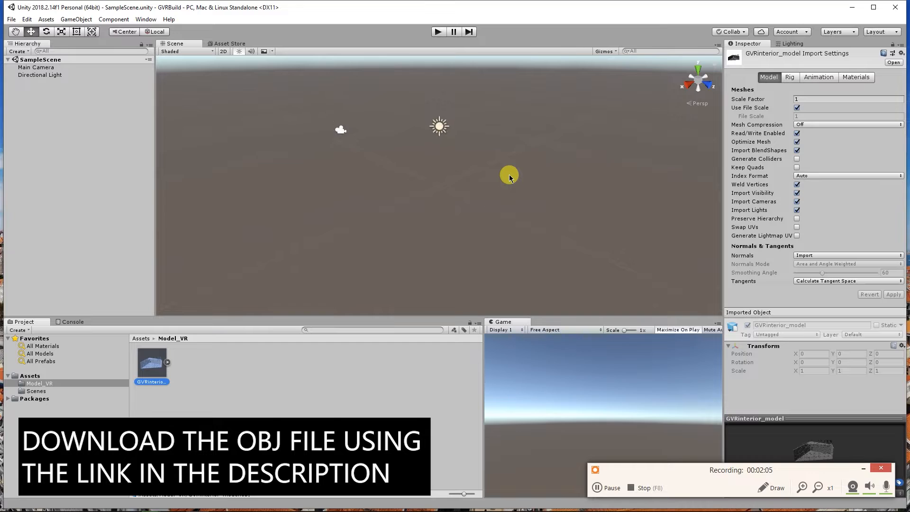
scroll(509, 176, down, 1)
drag(152, 363, 399, 200)
scroll(424, 168, down, 3)
middle_drag(423, 169, 353, 158)
scroll(400, 179, up, 2)
click(332, 269)
Examine the placed interior model's truss structure, walls and floor from different angles and distances.
scroll(453, 167, up, 4)
scroll(453, 158, down, 5)
middle_drag(453, 150, 451, 178)
right_drag(313, 128, 392, 130)
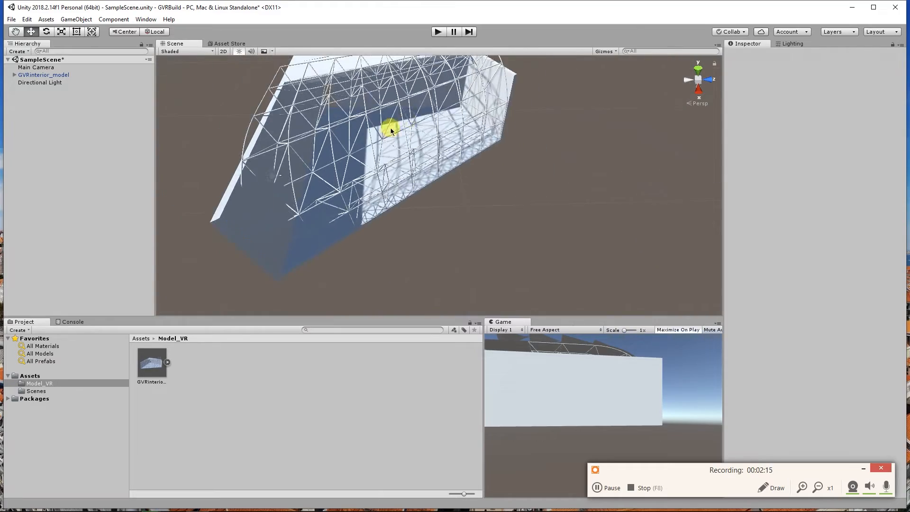
middle_drag(428, 108, 384, 153)
right_drag(383, 152, 244, 179)
middle_drag(406, 121, 367, 157)
scroll(367, 157, up, 2)
right_drag(460, 165, 366, 120)
scroll(485, 226, up, 5)
scroll(486, 227, up, 2)
mouse_move(486, 227)
middle_down()
mouse_move(426, 210)
mouse_move(489, 221)
middle_up()
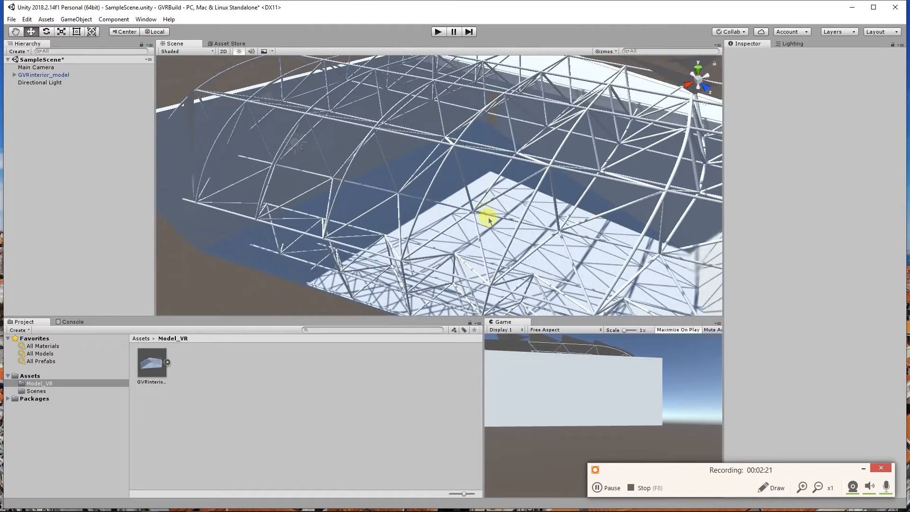
right_drag(514, 243, 504, 229)
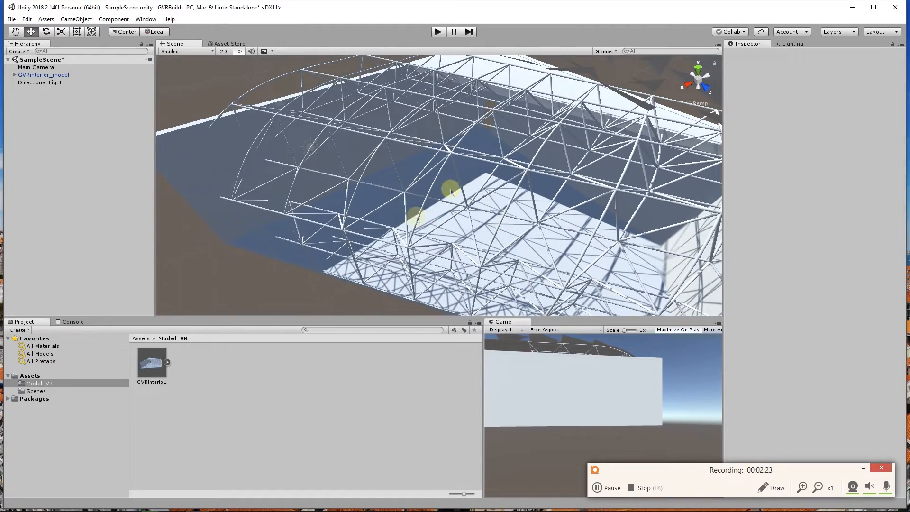
scroll(436, 194, up, 6)
right_drag(439, 193, 240, 167)
right_drag(386, 180, 335, 152)
scroll(328, 127, down, 3)
scroll(328, 127, up, 3)
scroll(328, 129, down, 3)
Set the position of GVRinterior_model to 0, 0, 0 on the X, Y and Z axes.
middle_drag(336, 152, 490, 229)
click(494, 237)
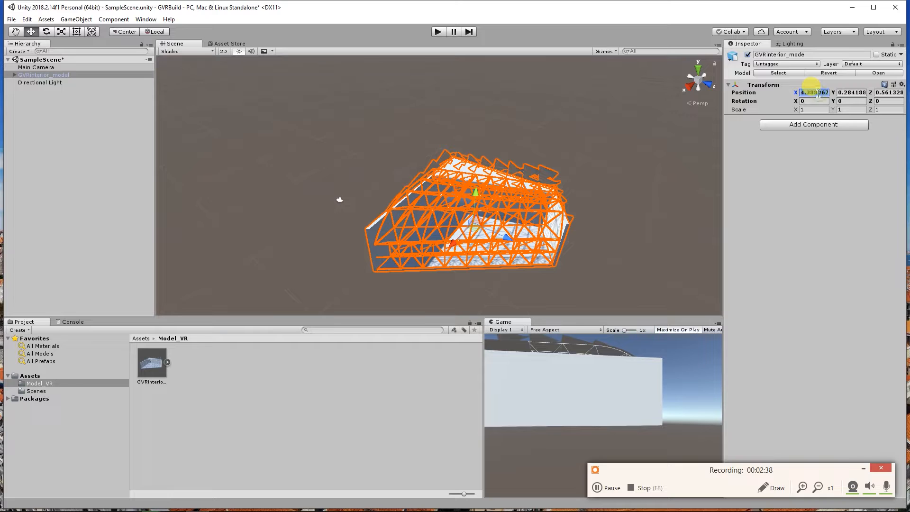
text(0)
key(Tab)
text(0)
key(Tab)
text(0)
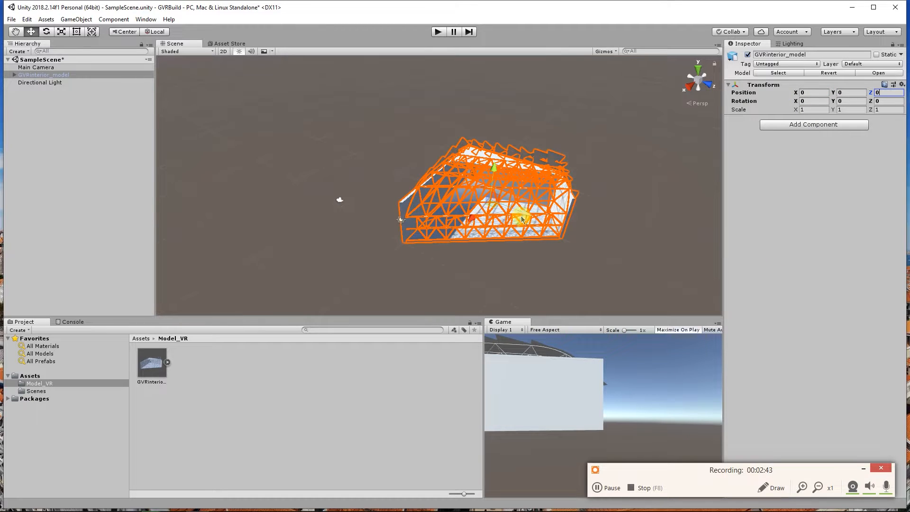
Mark GVRinterior_model as Static and apply the flag to all its child objects.
click(875, 55)
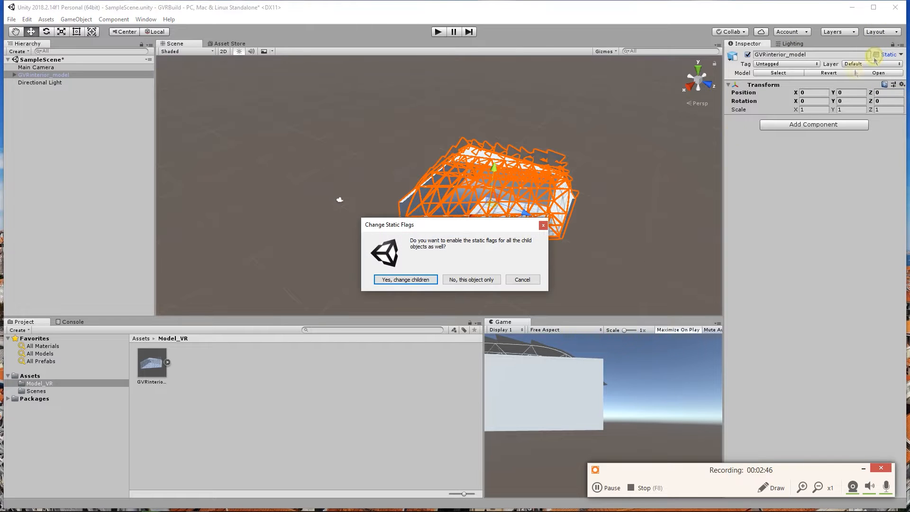
click(406, 280)
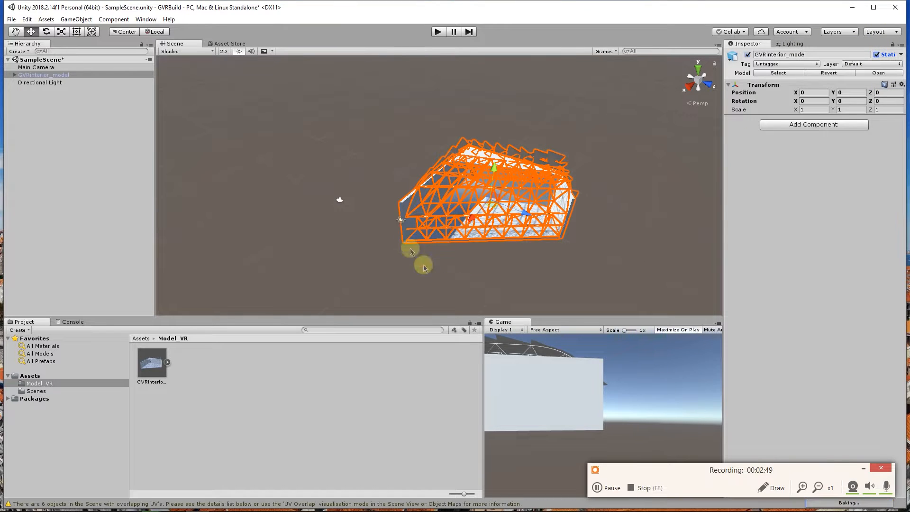
click(865, 469)
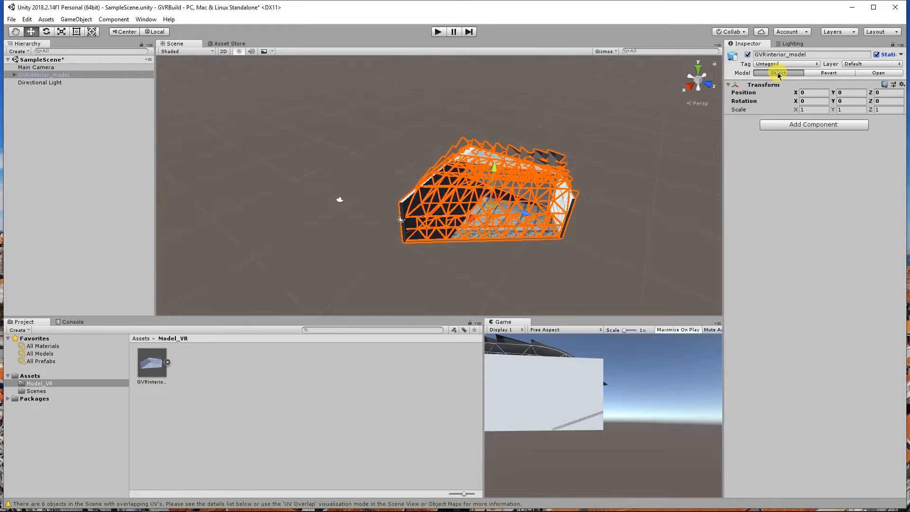
Show the import settings of GVRinterior_model and inspect the baked light and shadows across the truss, walls and floor.
click(778, 73)
scroll(464, 200, up, 6)
scroll(522, 178, down, 3)
middle_drag(520, 177, 489, 156)
scroll(468, 184, up, 7)
scroll(469, 160, down, 2)
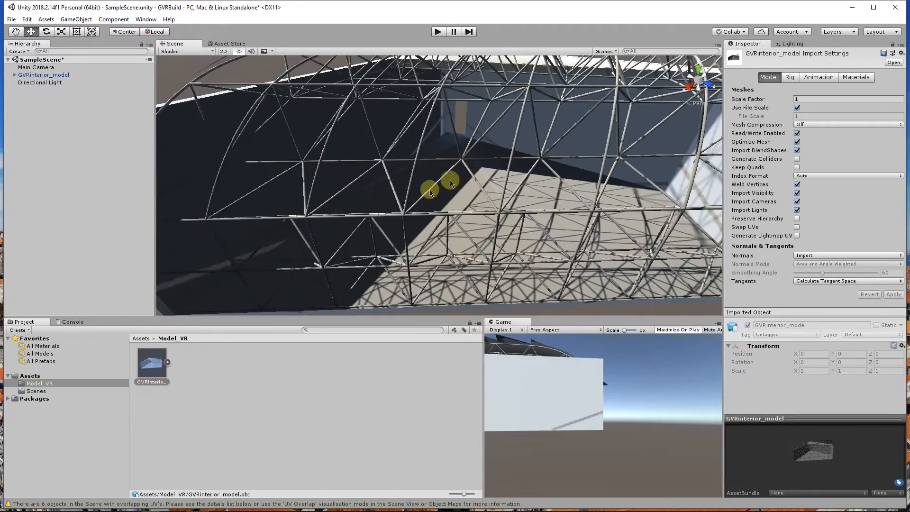
scroll(481, 179, up, 6)
scroll(493, 173, down, 3)
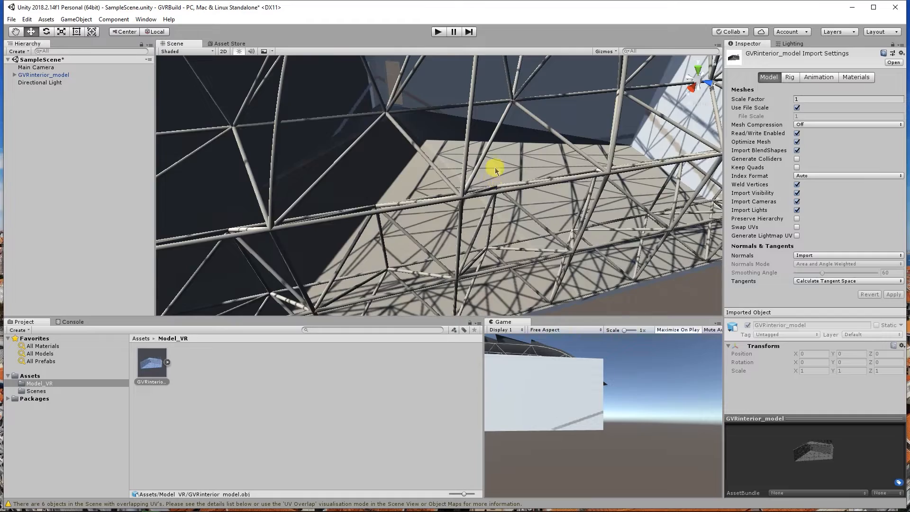
scroll(493, 171, down, 8)
scroll(478, 175, up, 2)
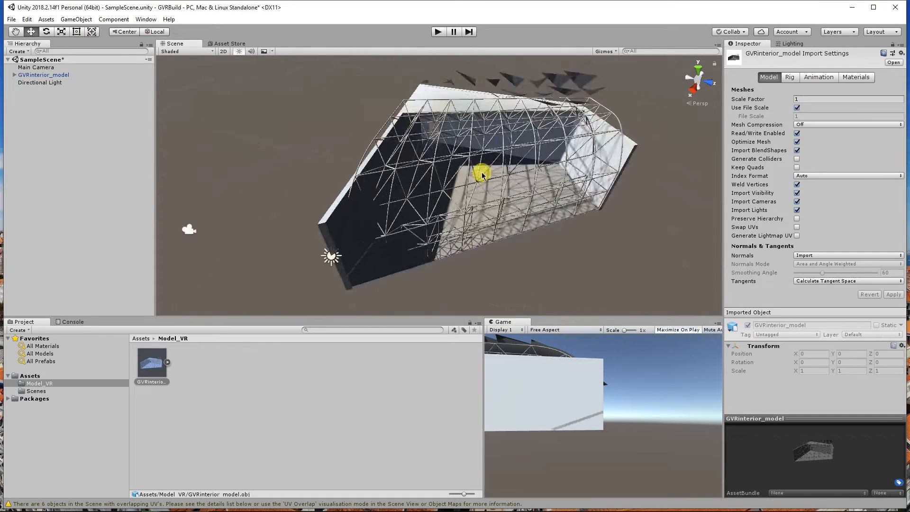
scroll(482, 173, down, 3)
scroll(474, 143, down, 3)
middle_drag(468, 154, 454, 192)
scroll(454, 192, up, 6)
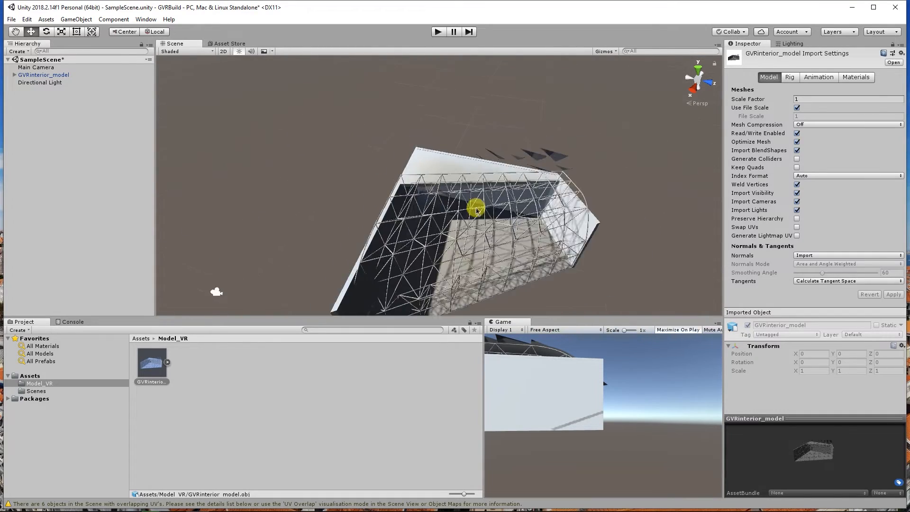
scroll(469, 197, up, 3)
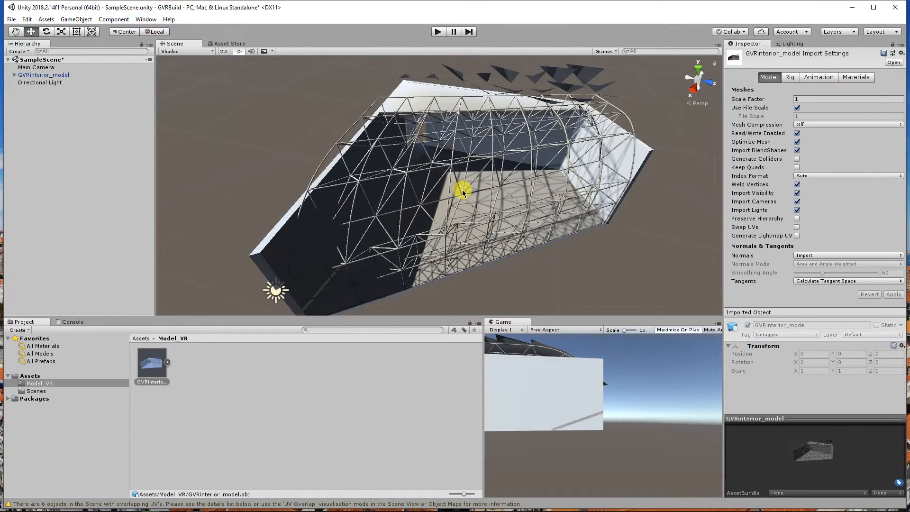
scroll(502, 205, down, 2)
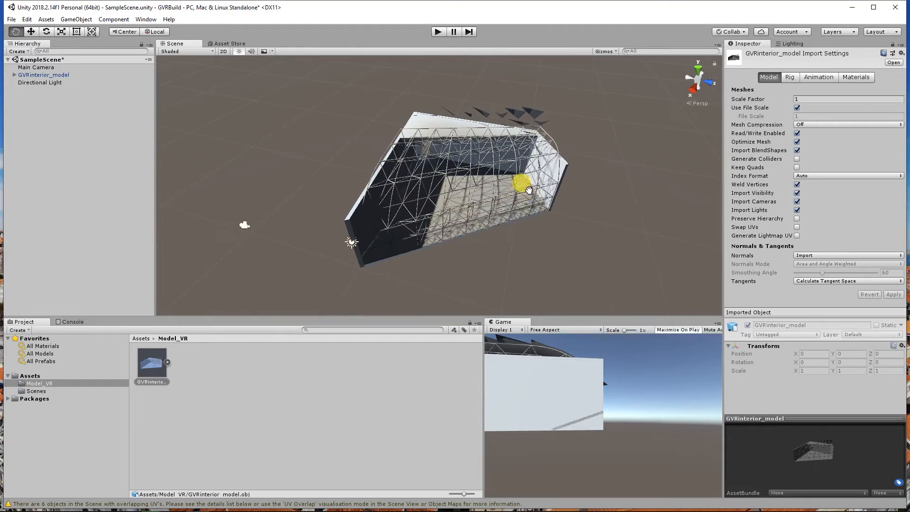
scroll(512, 166, down, 1)
scroll(493, 151, up, 4)
alt+drag(463, 112, 520, 84)
alt+drag(585, 96, 418, 213)
scroll(417, 161, down, 4)
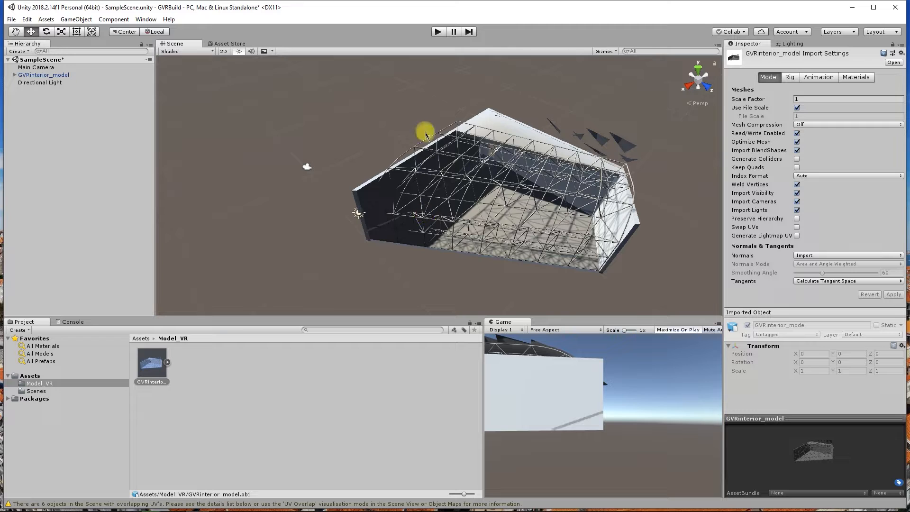
alt+drag(523, 71, 410, 185)
alt+drag(471, 158, 451, 152)
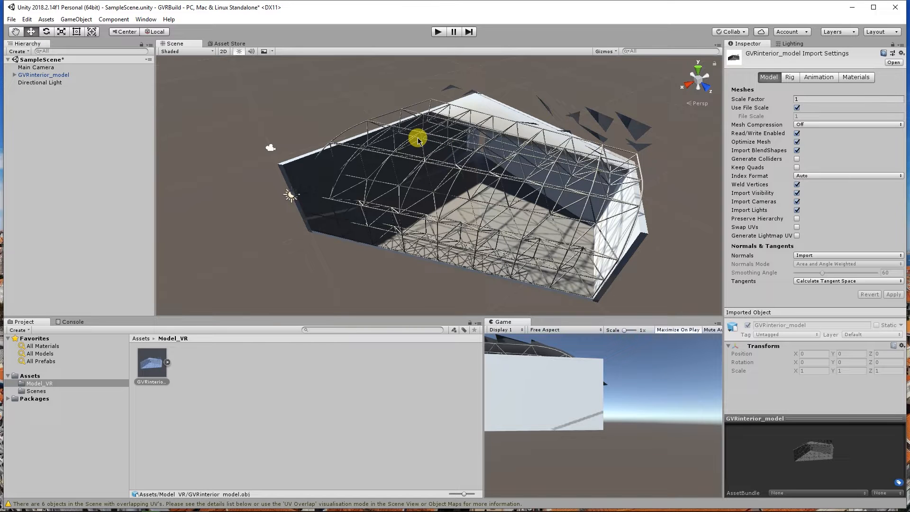
scroll(411, 139, down, 3)
scroll(432, 156, up, 3)
mouse_move(433, 156)
middle_down()
mouse_move(404, 148)
mouse_move(424, 162)
middle_up()
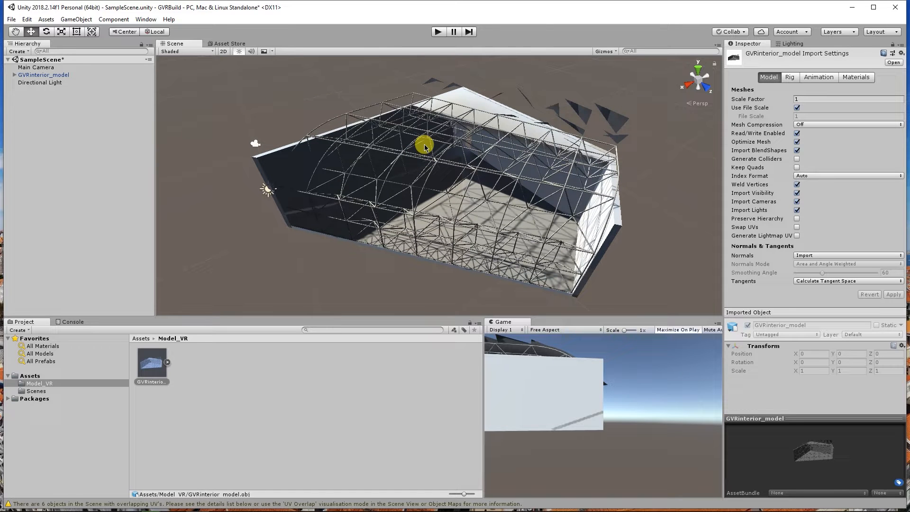
scroll(425, 144, up, 4)
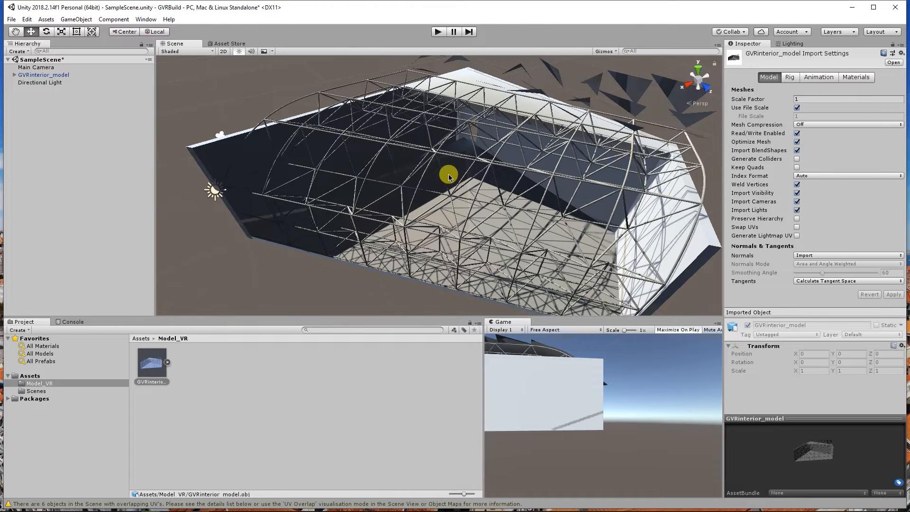
scroll(449, 178, down, 5)
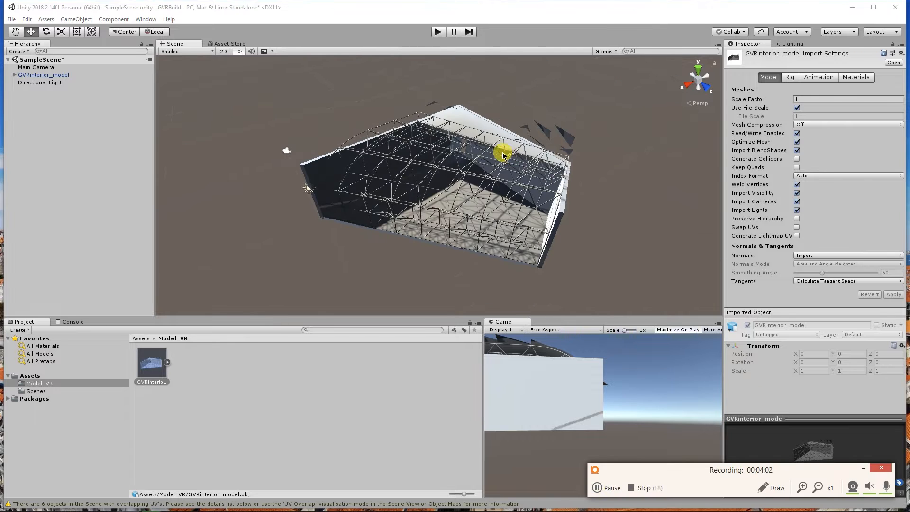
Enable Generate Colliders and Generate Lightmap UVs in the import settings of GVRinterior_model and apply them.
click(504, 156)
key(f)
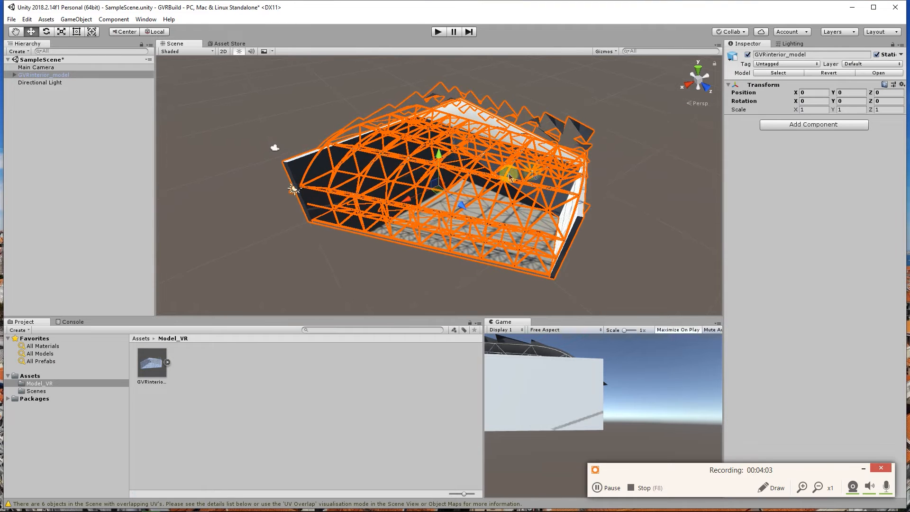
click(778, 73)
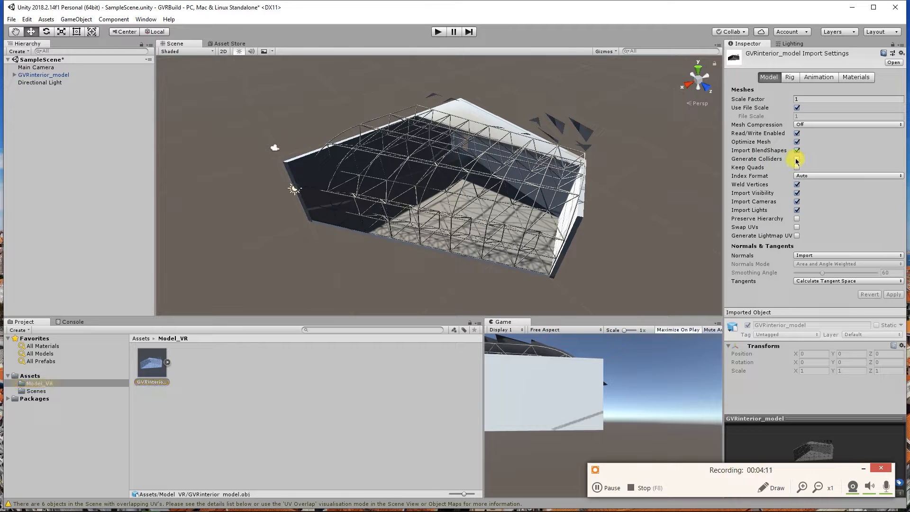
click(797, 236)
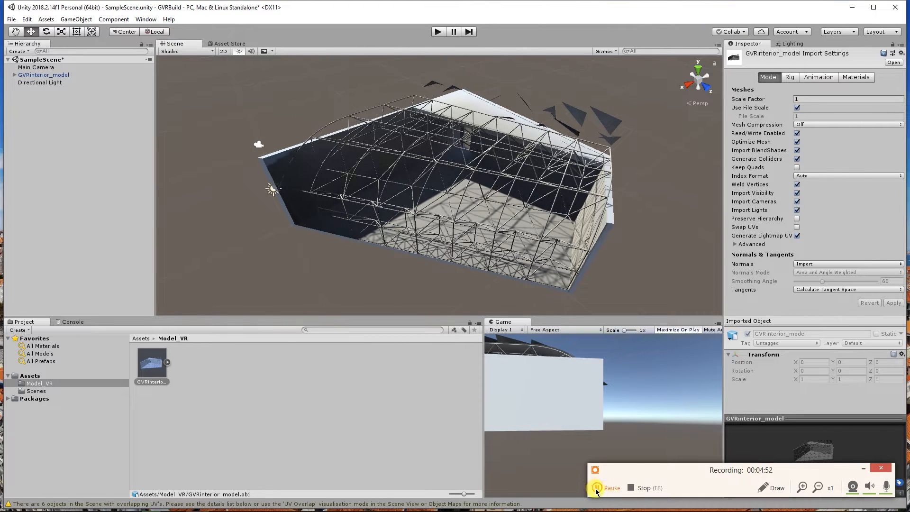
click(24, 20)
mouse_move(46, 19)
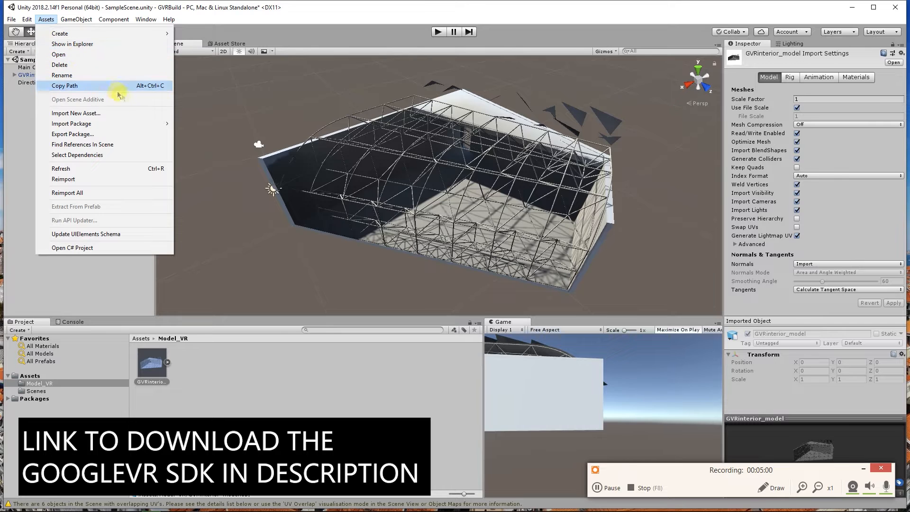
mouse_move(142, 123)
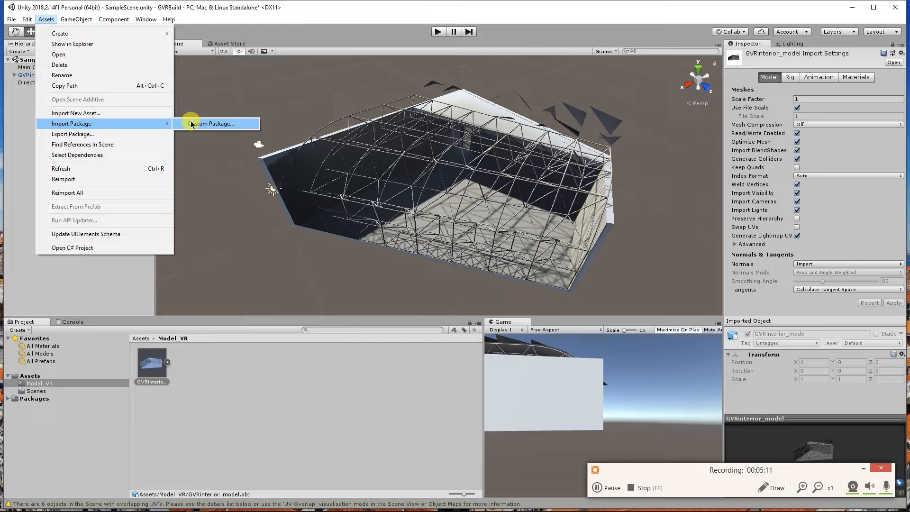
click(192, 124)
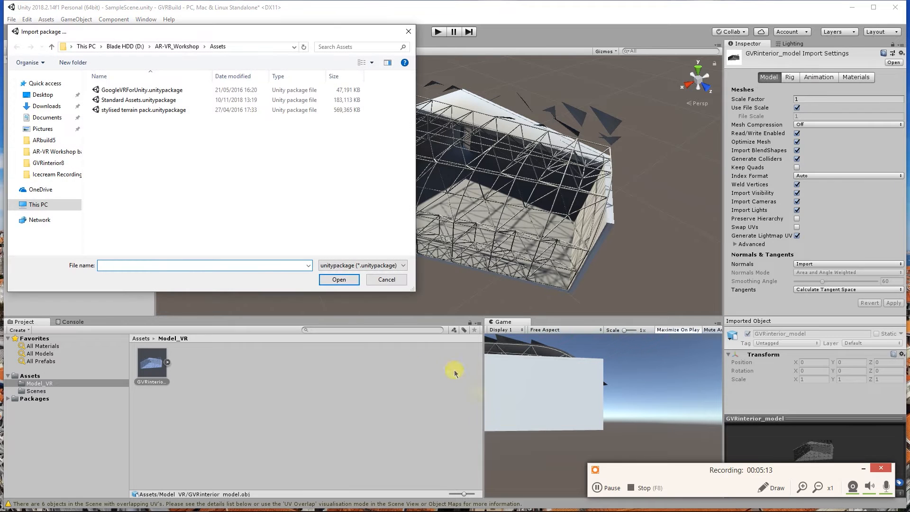
click(597, 488)
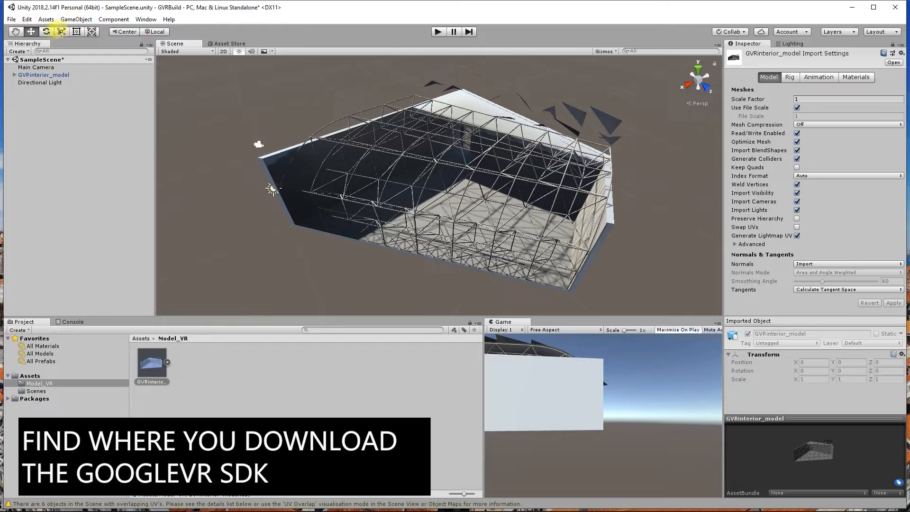
Load GoogleVRForUnity.unitypackage from the AR-VR_Workshop Assets folder as a custom package to import.
click(47, 20)
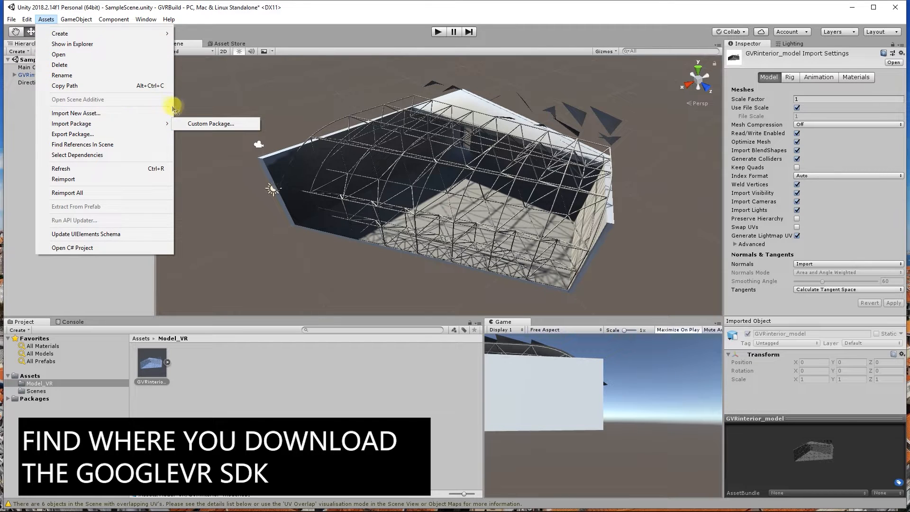
mouse_move(177, 125)
click(209, 124)
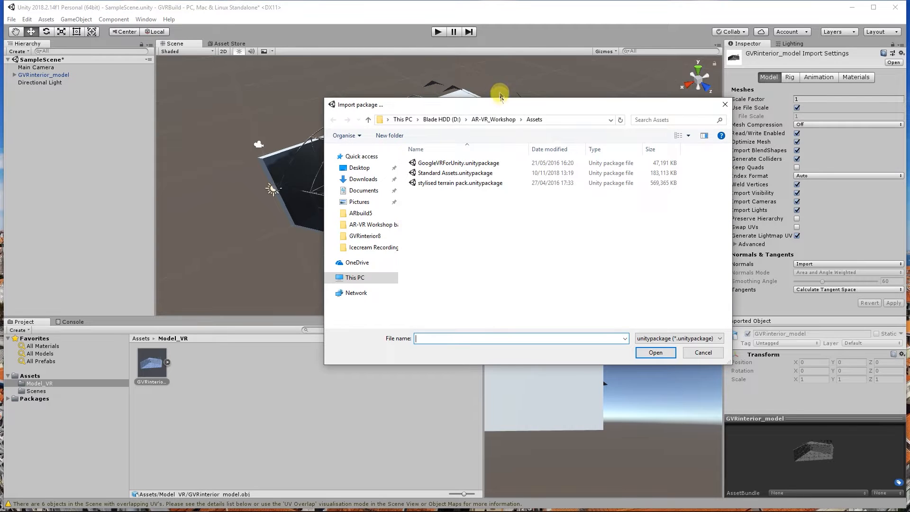
drag(504, 106, 471, 106)
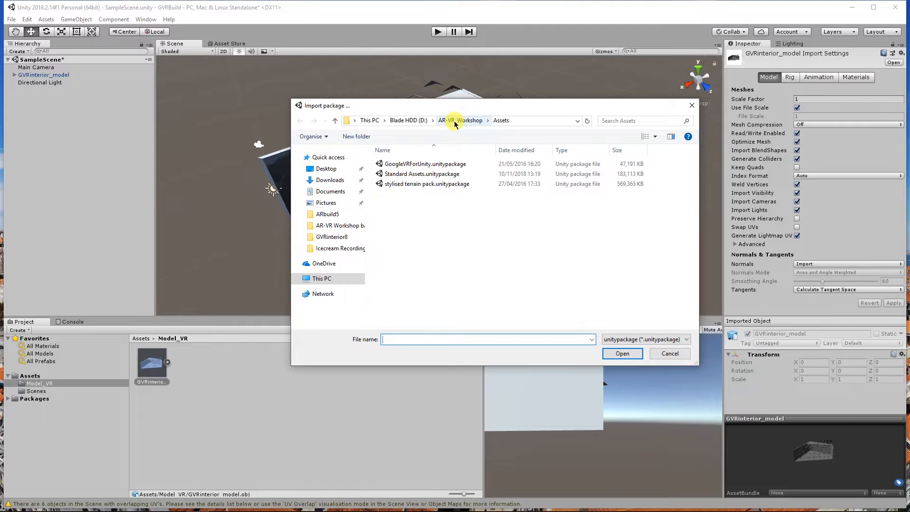
click(454, 122)
double_click(403, 164)
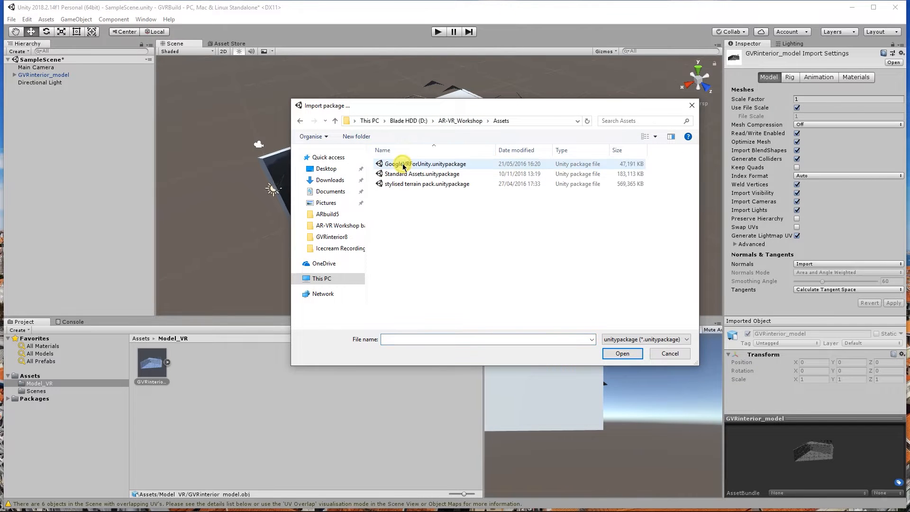
click(446, 166)
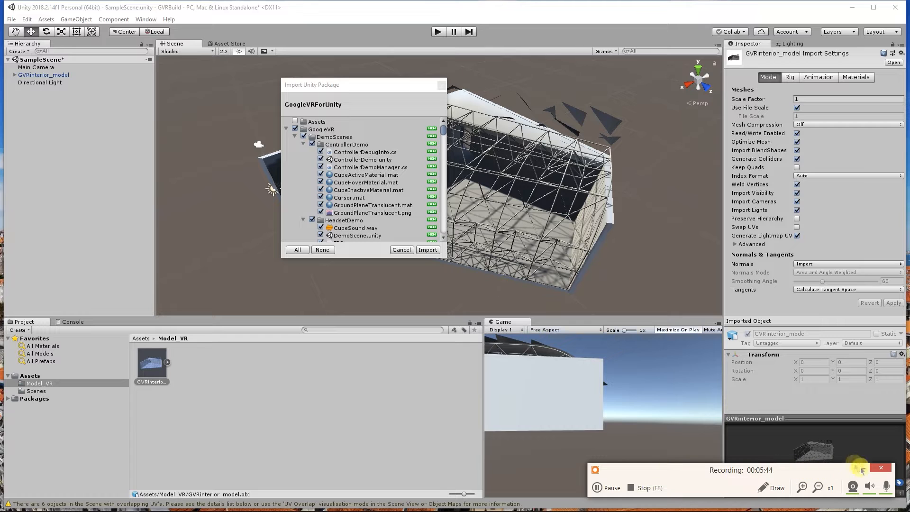
Review the GoogleVRForUnity package contents, including GvrMain.prefab, and import the package with all items selected.
drag(395, 90, 429, 100)
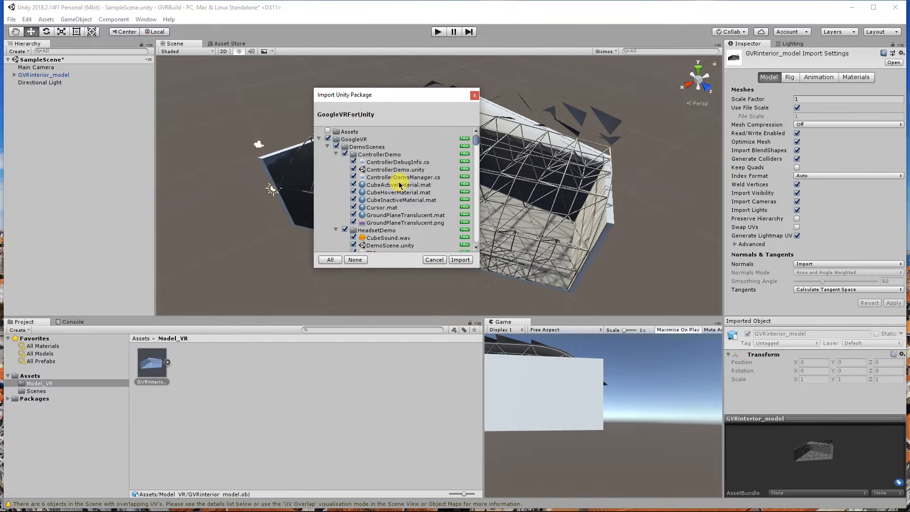
scroll(400, 185, down, 4)
scroll(401, 184, down, 4)
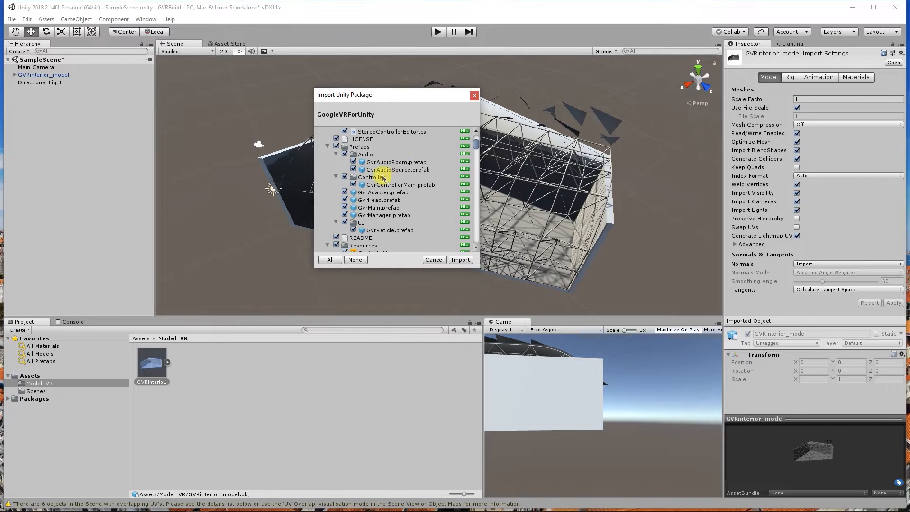
click(372, 207)
scroll(365, 203, down, 5)
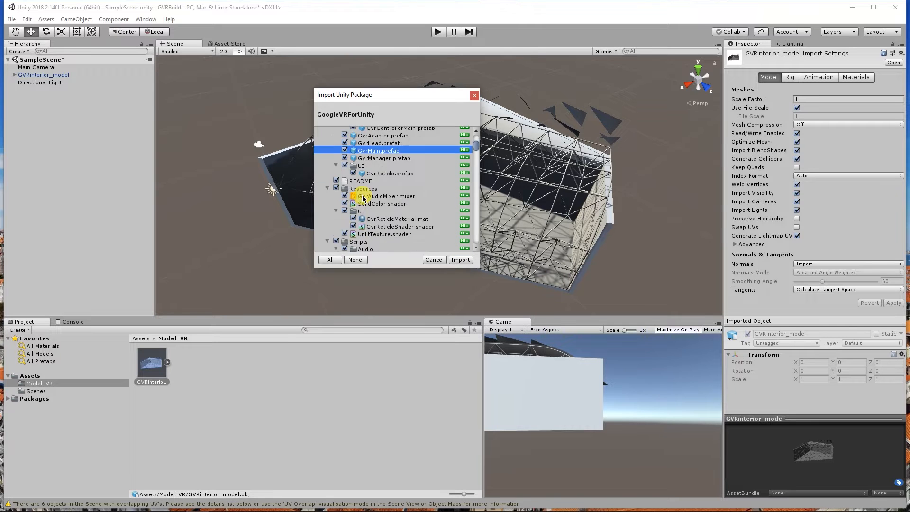
scroll(361, 200, down, 1)
scroll(428, 192, up, 8)
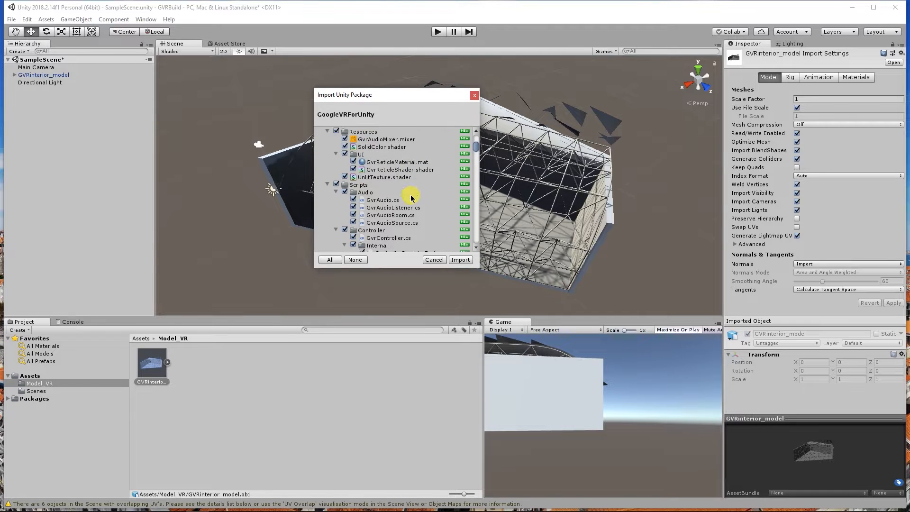
scroll(400, 200, up, 6)
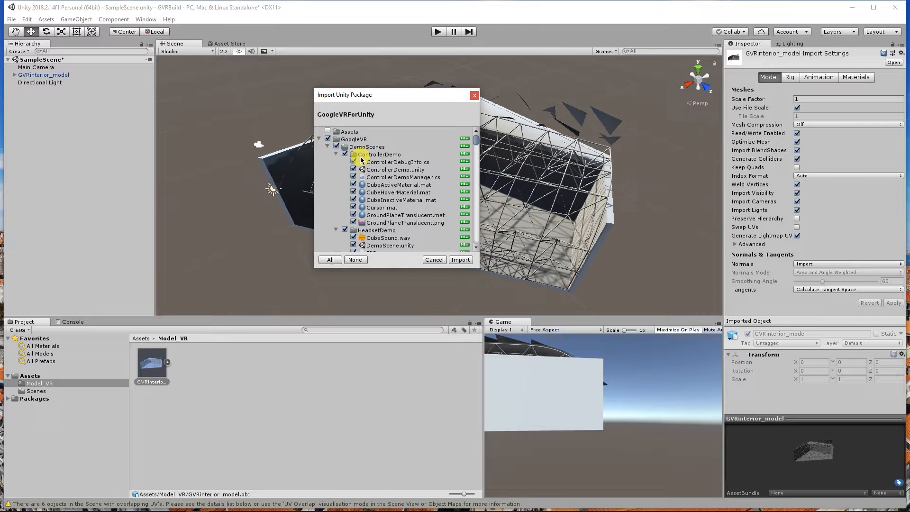
drag(400, 95, 348, 74)
scroll(337, 155, down, 3)
scroll(338, 155, down, 10)
scroll(334, 169, up, 5)
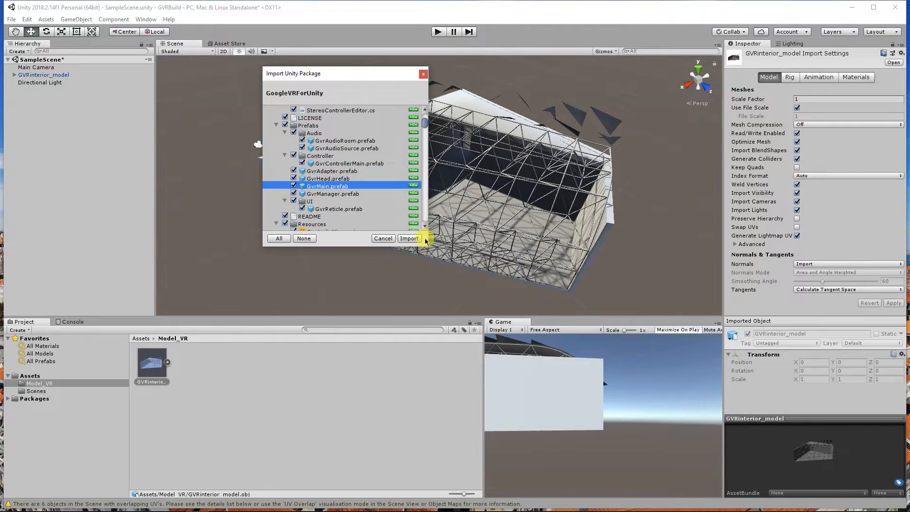
click(409, 239)
key(super+Tab)
click(494, 315)
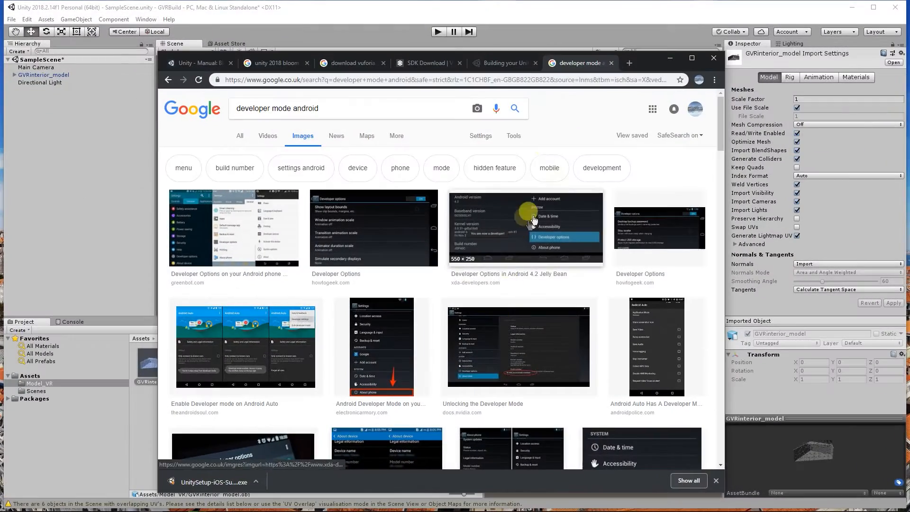
key(super+Tab)
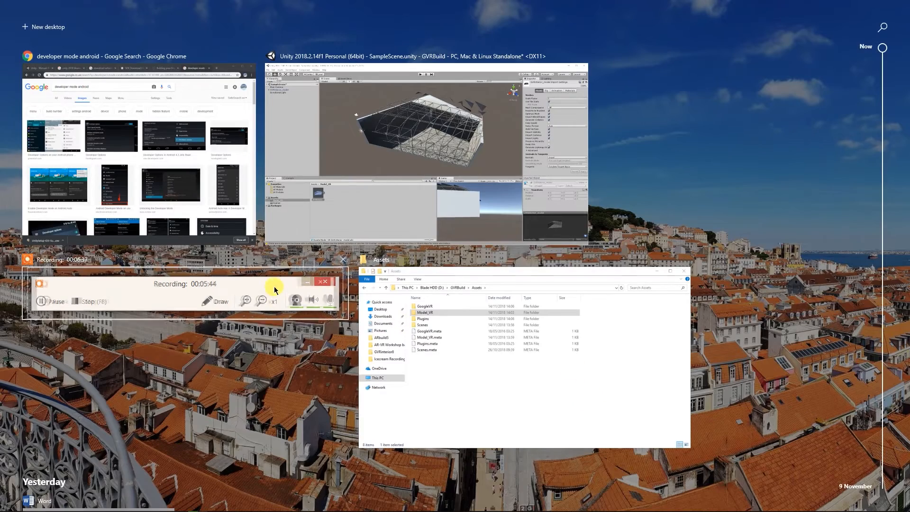
click(275, 290)
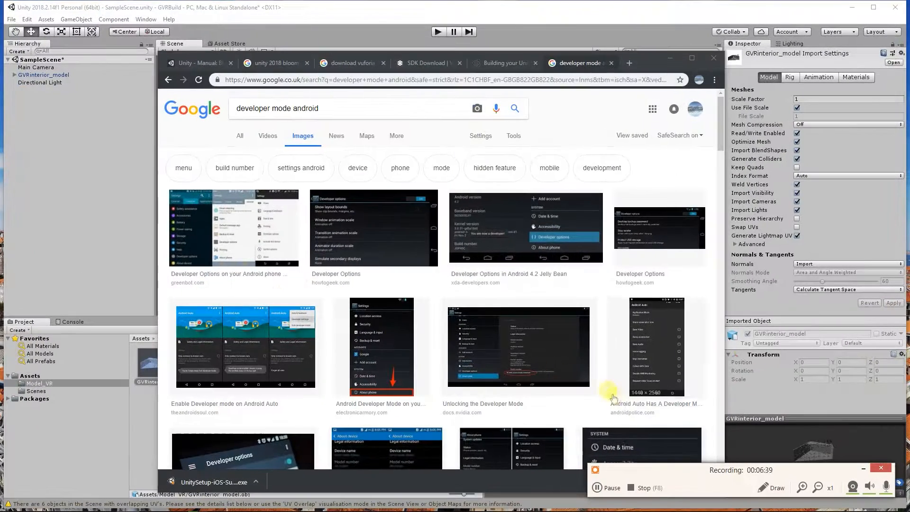
click(597, 487)
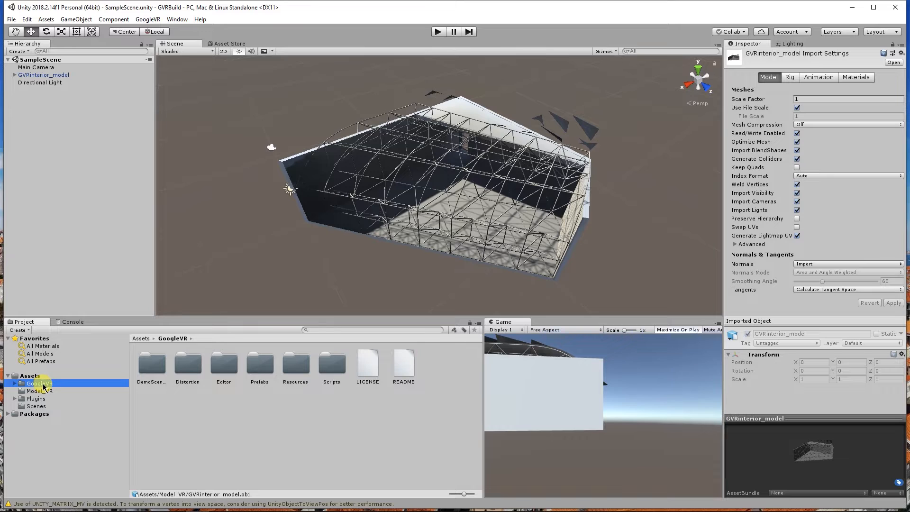
Add the GvrMain prefab from the GoogleVR Prefabs folder to the root of SampleScene.
click(14, 384)
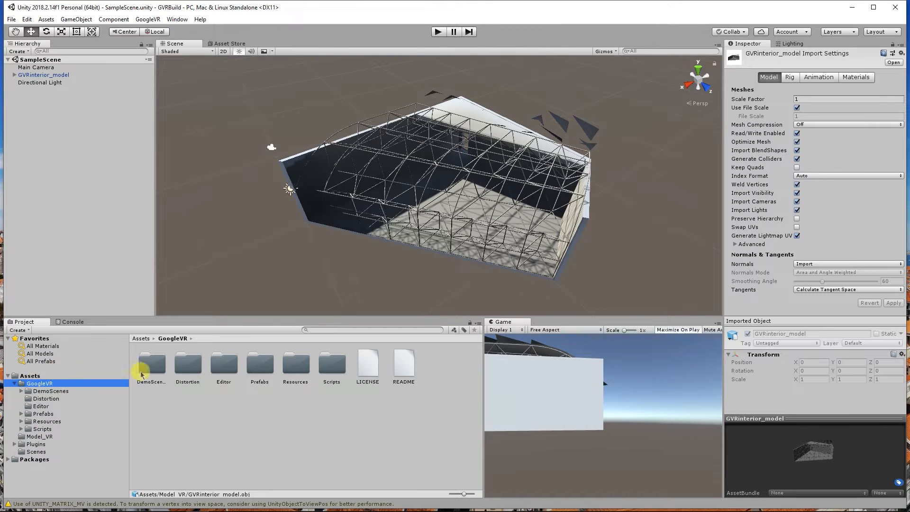
double_click(260, 366)
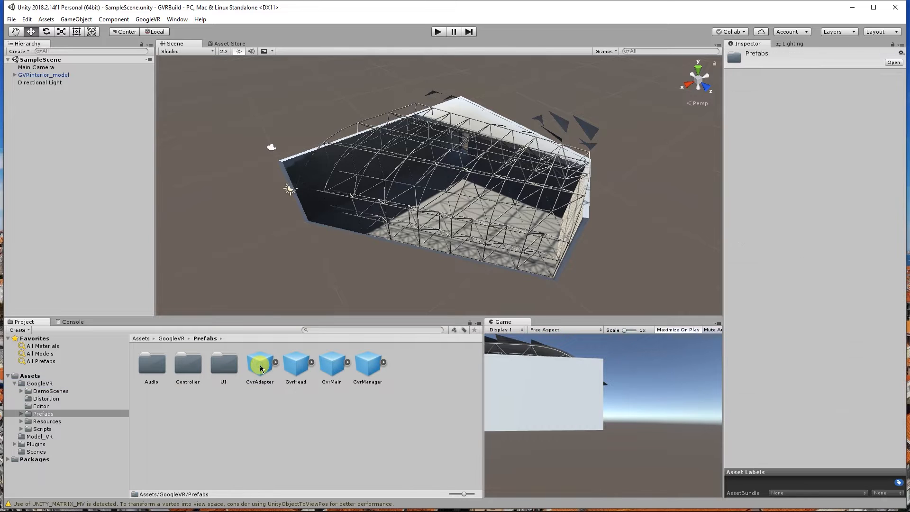
click(331, 365)
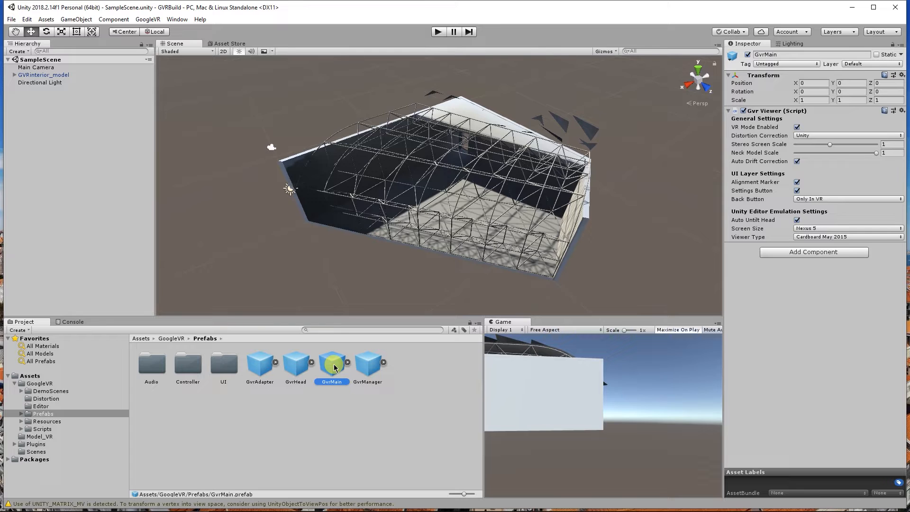
drag(333, 366, 63, 137)
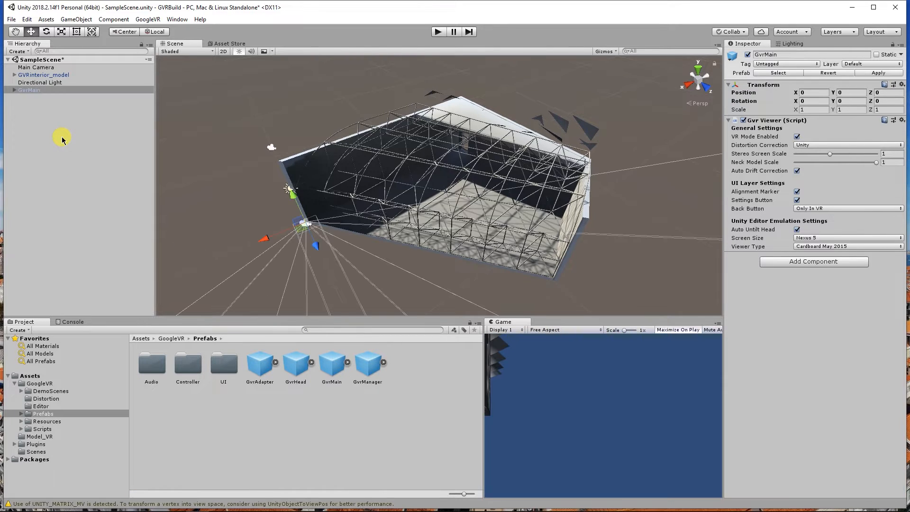
Examine where GvrMain sits relative to the interior model from different distances and in the camera preview.
scroll(333, 200, down, 3)
scroll(332, 200, up, 6)
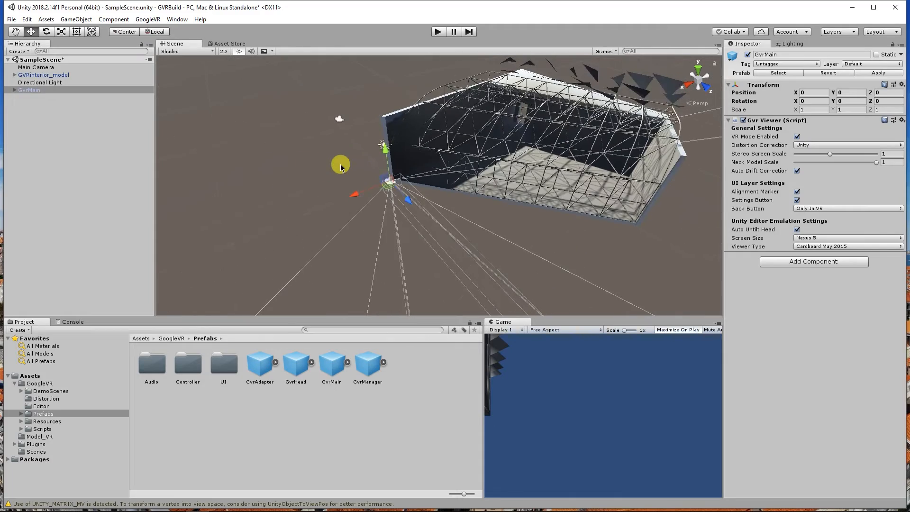
scroll(452, 148, up, 3)
scroll(457, 149, down, 2)
middle_drag(453, 146, 468, 164)
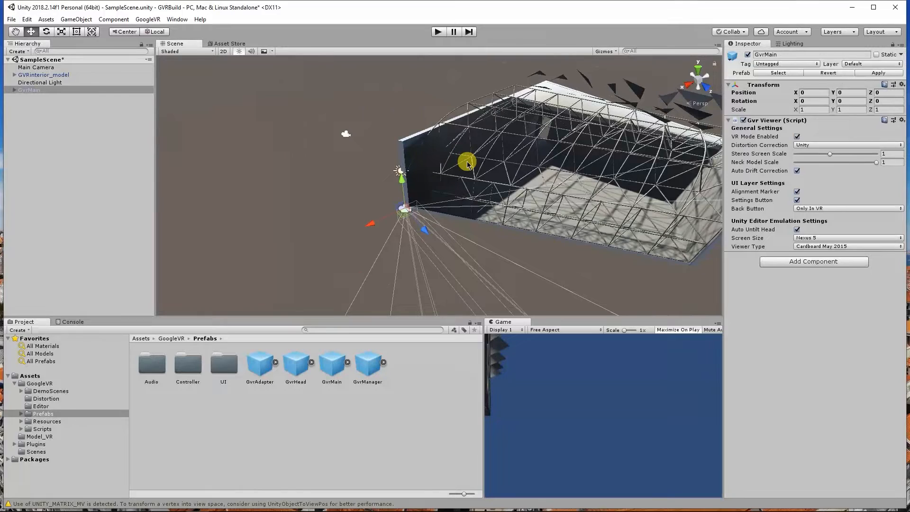
middle_drag(426, 187, 326, 214)
middle_drag(340, 173, 350, 198)
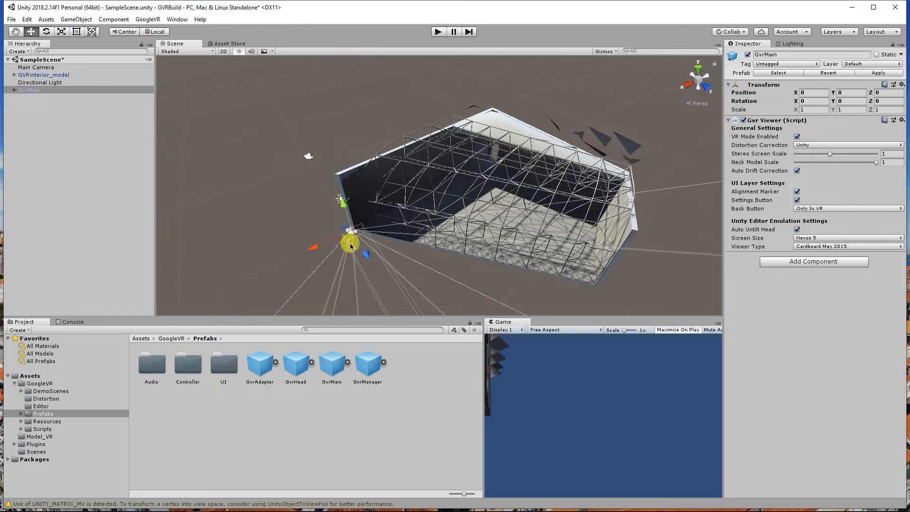
scroll(380, 189, down, 2)
scroll(392, 233, up, 2)
middle_drag(307, 202, 272, 192)
scroll(266, 206, up, 2)
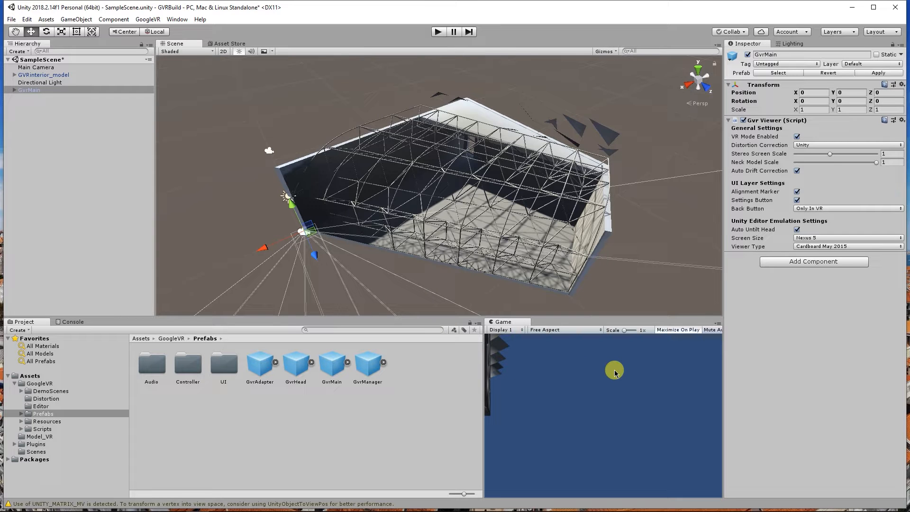
Move GvrMain inside the interior model to about X -9.41, Y 1.49, Z 1.53.
drag(264, 245, 406, 217)
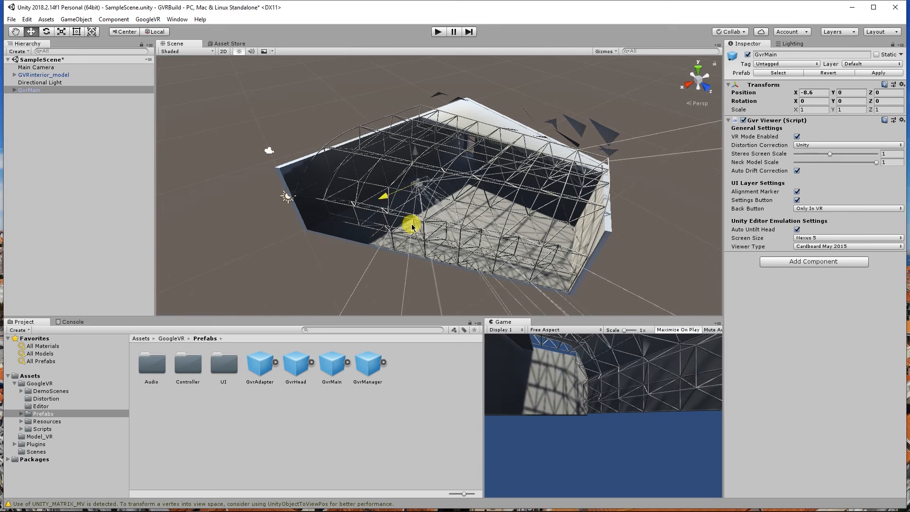
drag(421, 159, 412, 142)
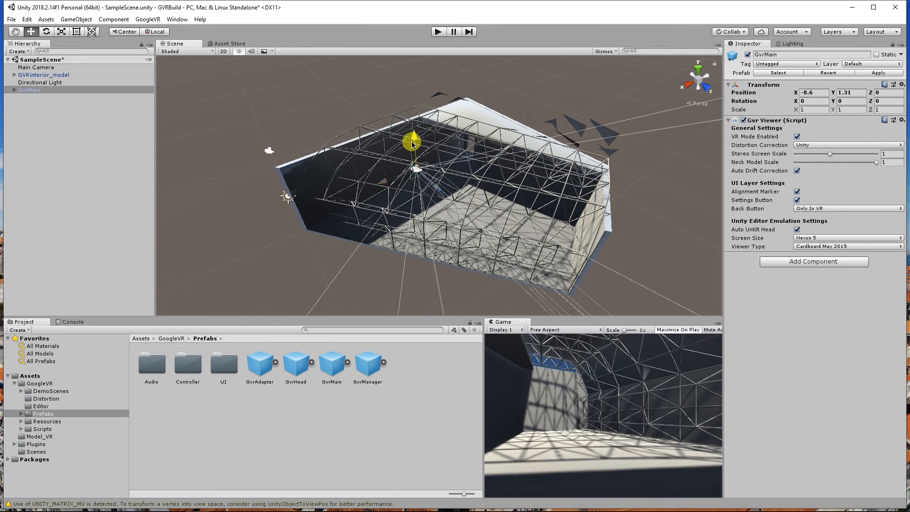
drag(427, 190, 439, 147)
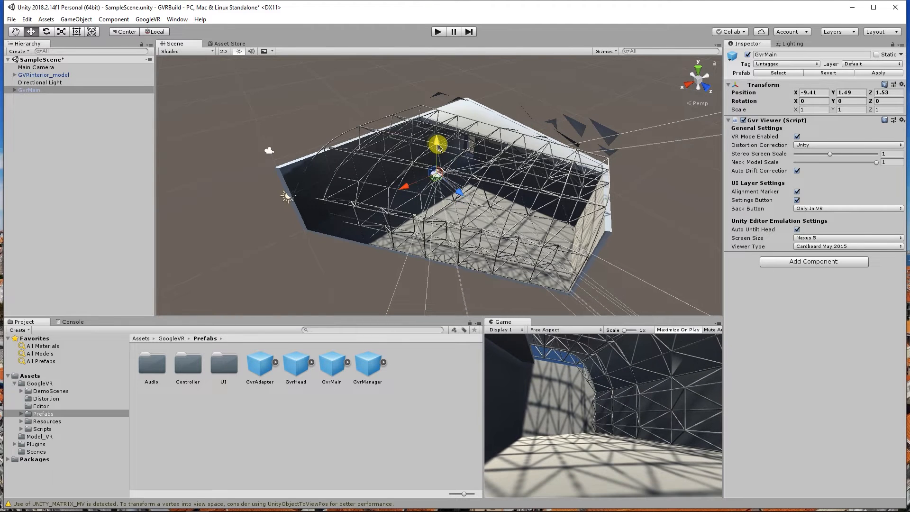
Rotate GvrMain about 21.2 degrees around its Y axis and keep it selected.
click(46, 31)
drag(437, 193, 408, 187)
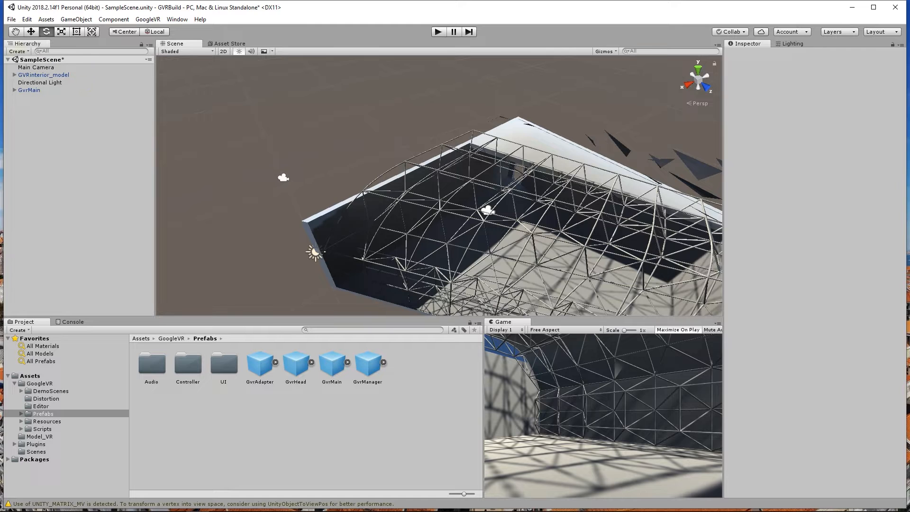
click(36, 90)
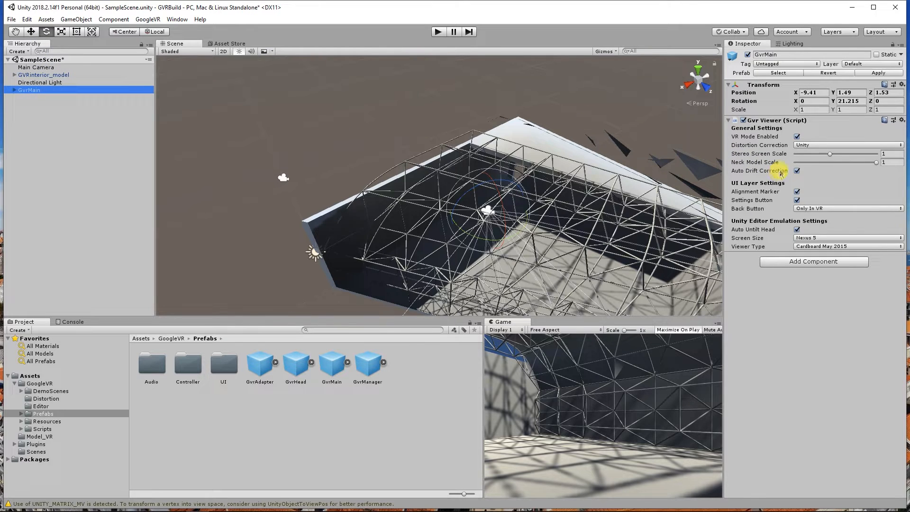
Preview the scene in Play mode as a stereoscopic VR view, look around the interior and stop the playback.
click(735, 139)
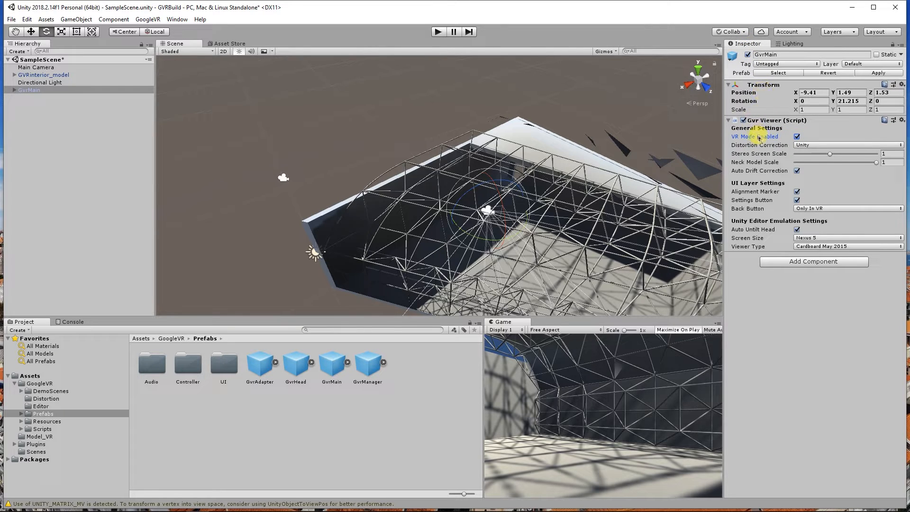
click(437, 33)
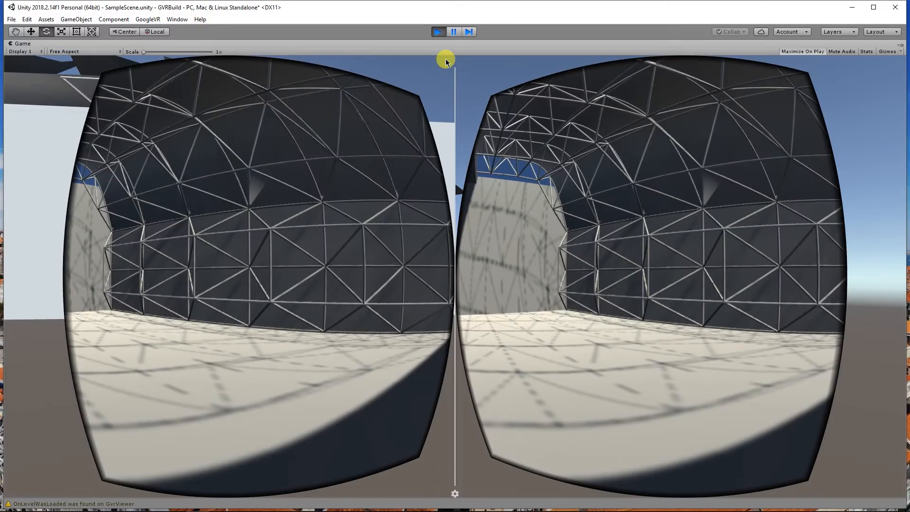
key(alt)
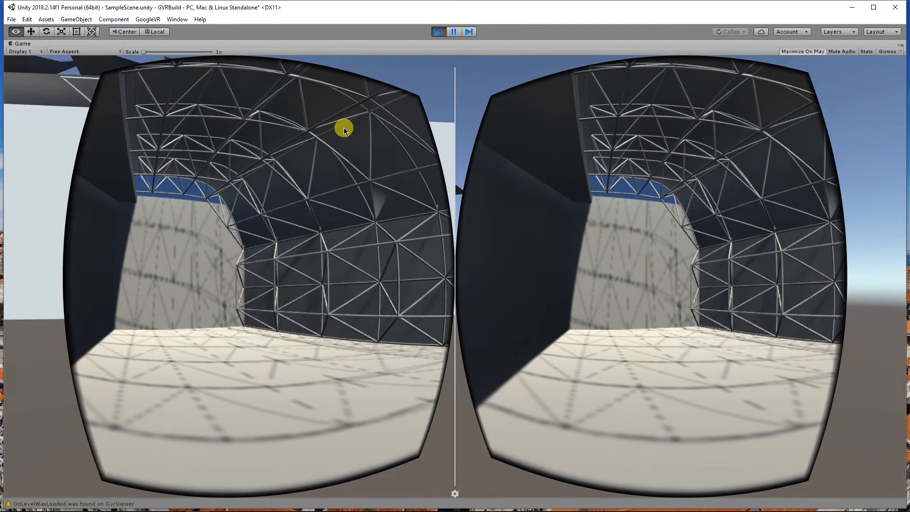
key(ctrl+p)
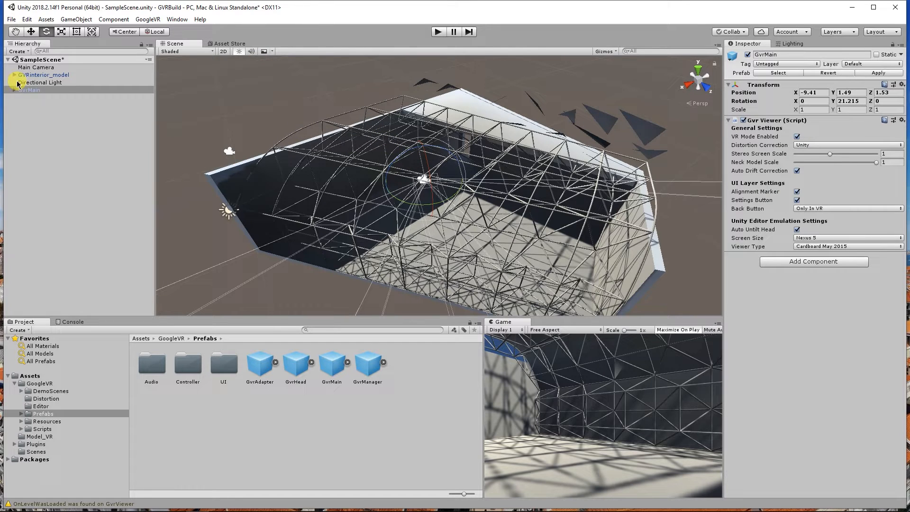
Set the field of view of the Main Camera under GvrMain's Head to 82 and test it in Play mode.
click(43, 91)
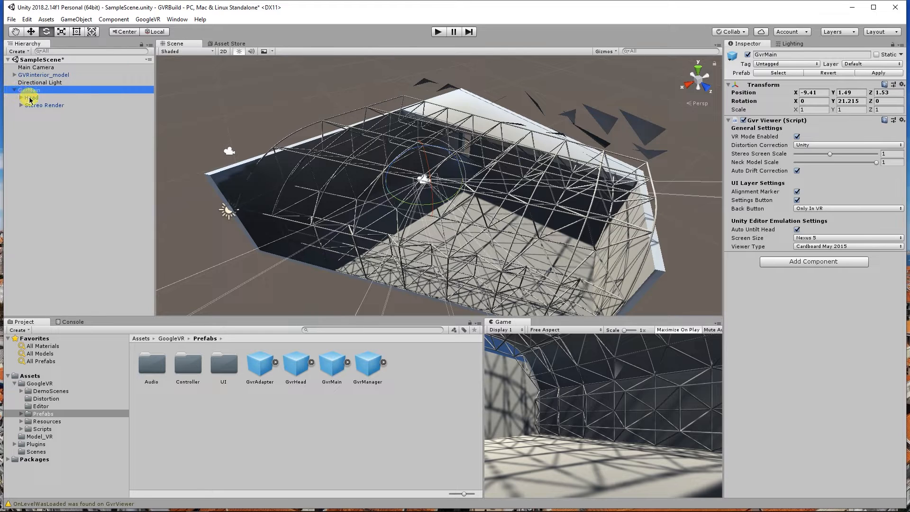
click(31, 98)
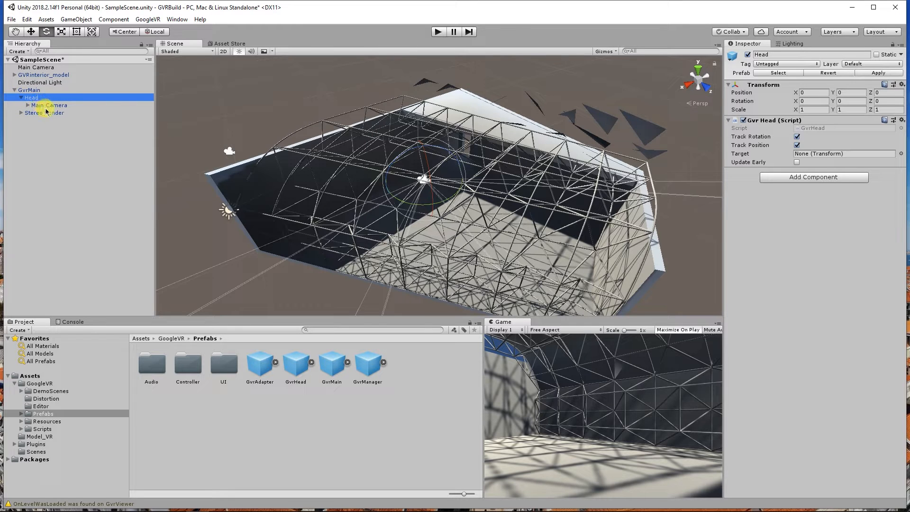
click(62, 105)
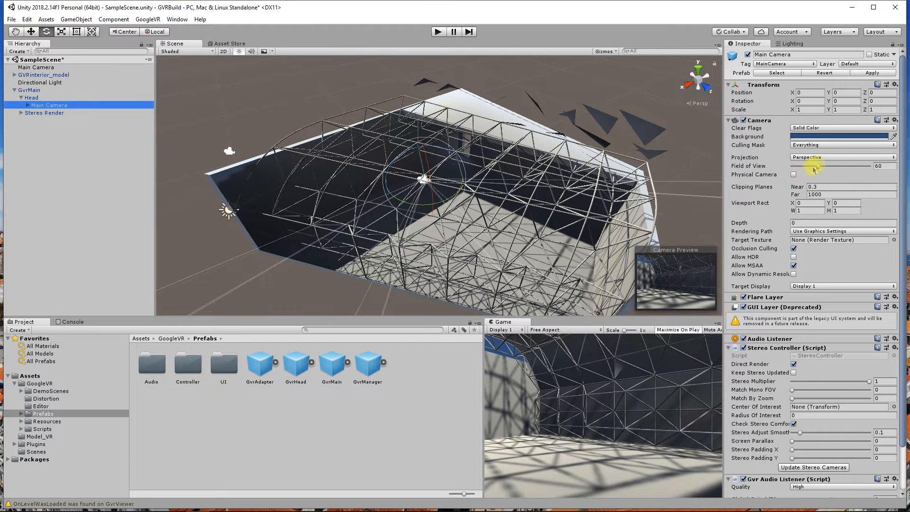
scroll(471, 179, down, 4)
scroll(471, 178, up, 4)
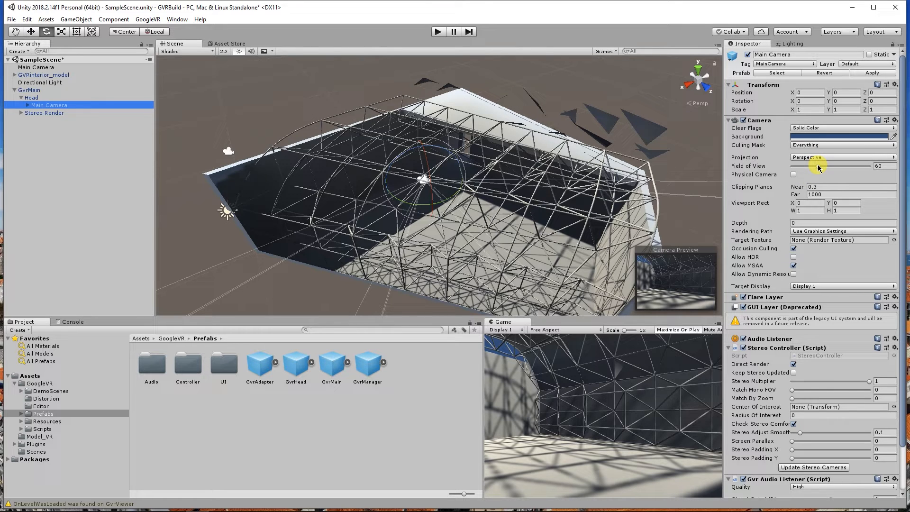
drag(816, 169, 830, 173)
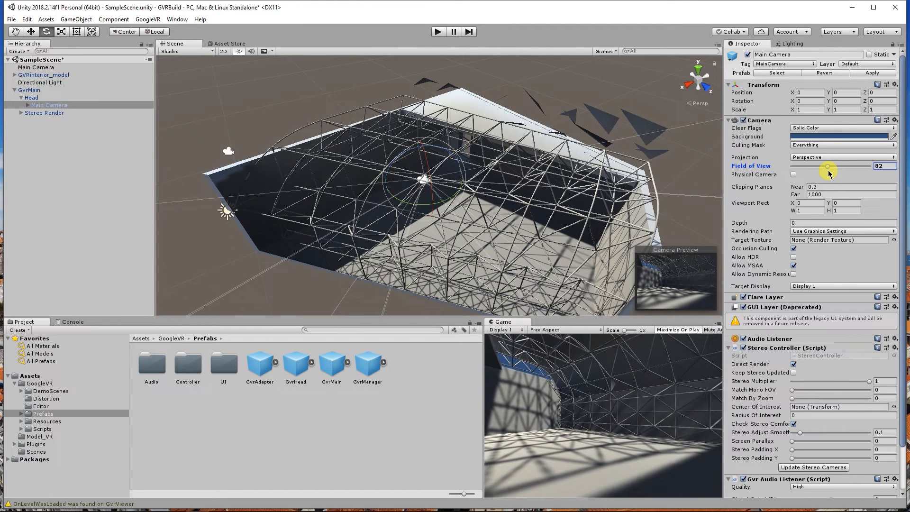
click(439, 31)
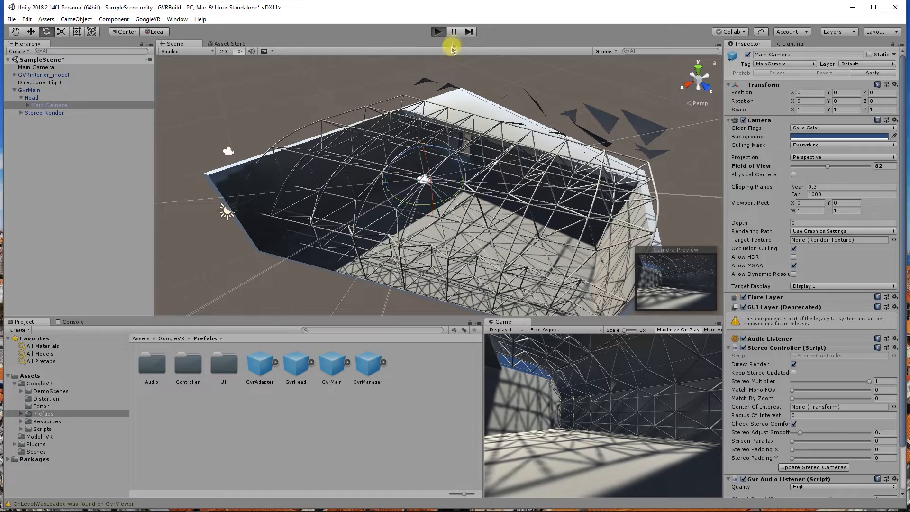
key(alt)
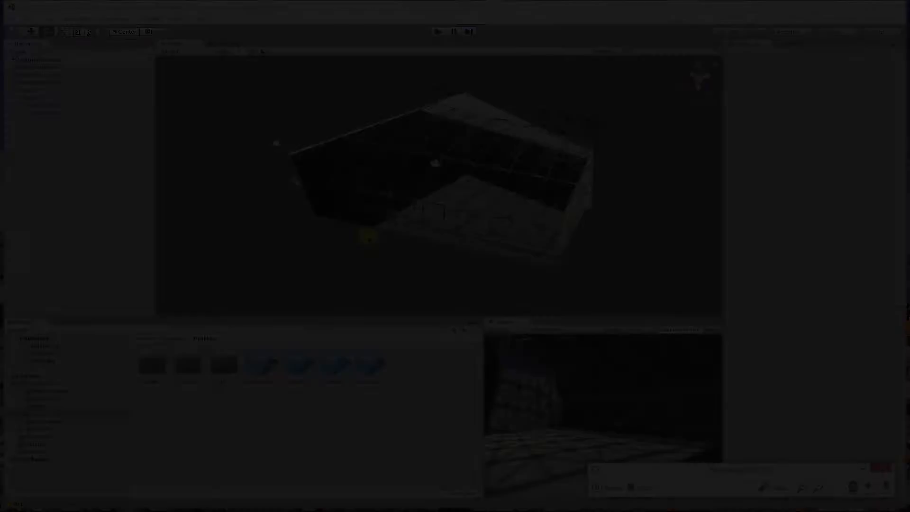
Switch to File Explorer and open the Materials folder inside AR-VR_Workshop on the Blade HDD (D:) drive.
key(super+Tab)
click(355, 359)
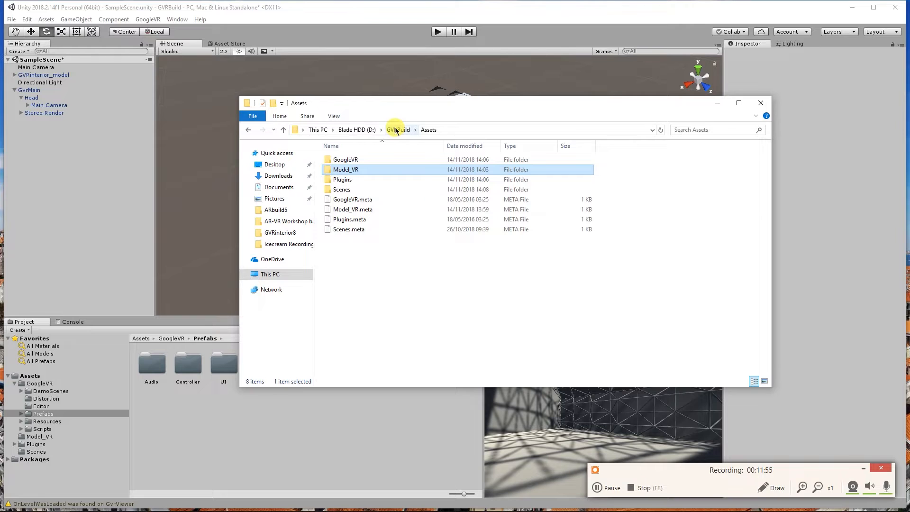
click(275, 165)
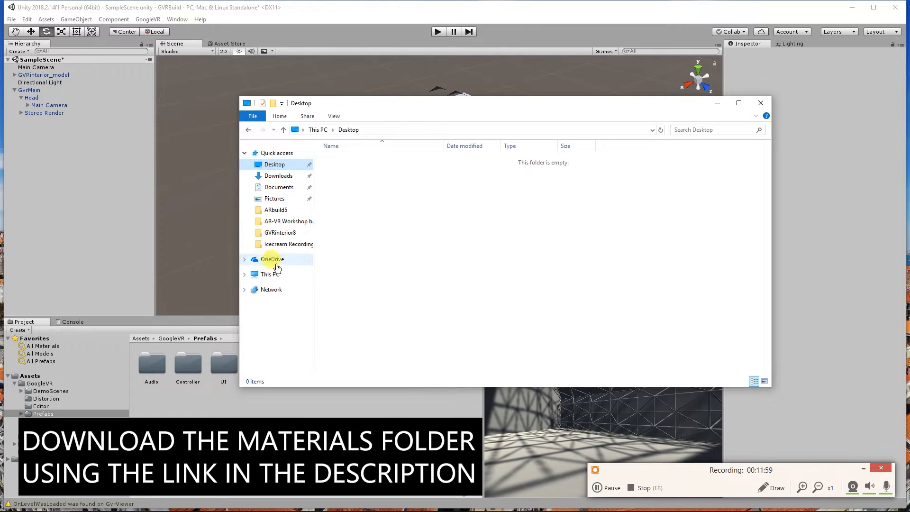
click(272, 274)
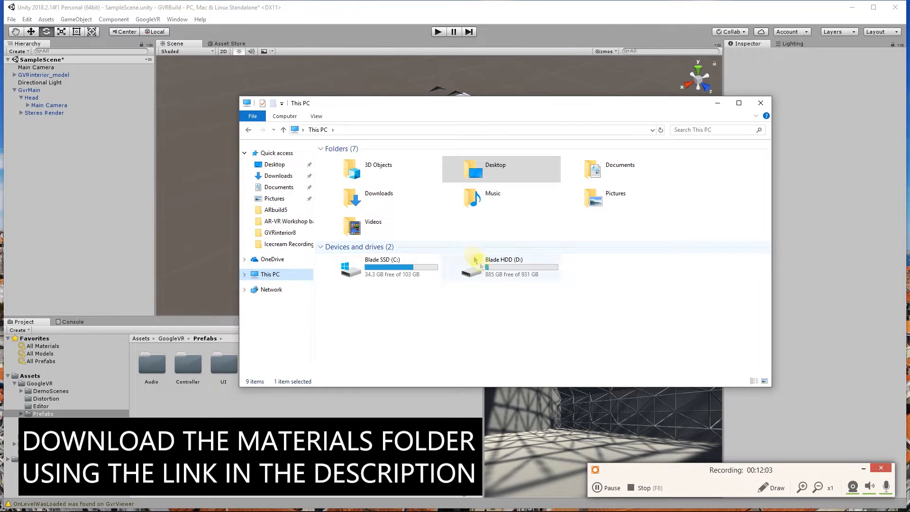
double_click(486, 265)
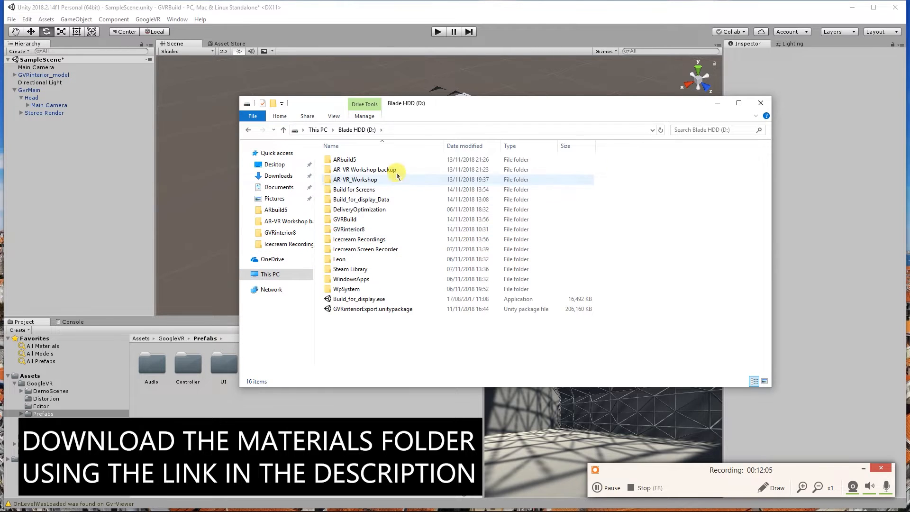
double_click(377, 184)
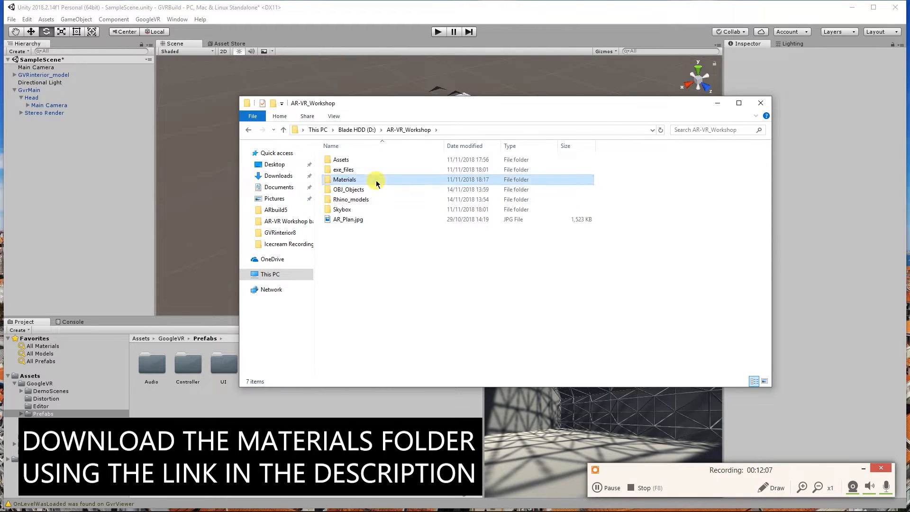
double_click(376, 183)
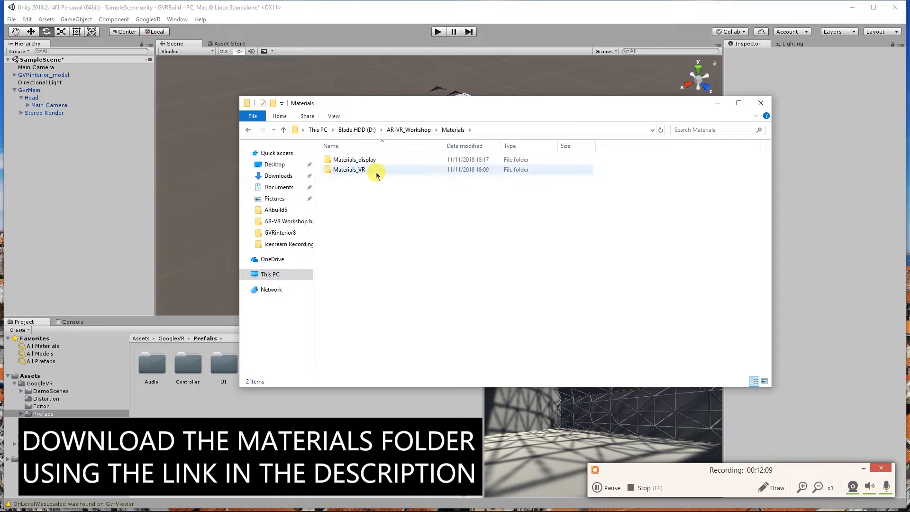
Copy the Materials_VR folder.
right_click(378, 171)
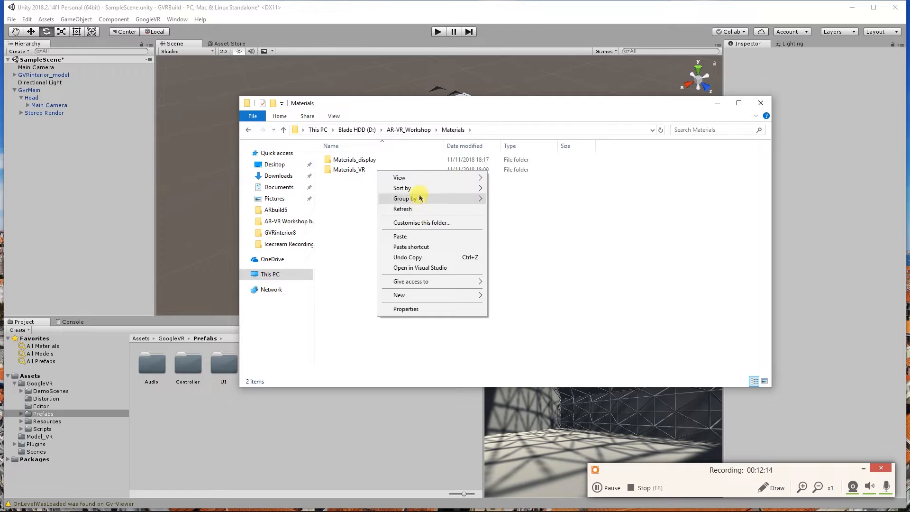
click(341, 221)
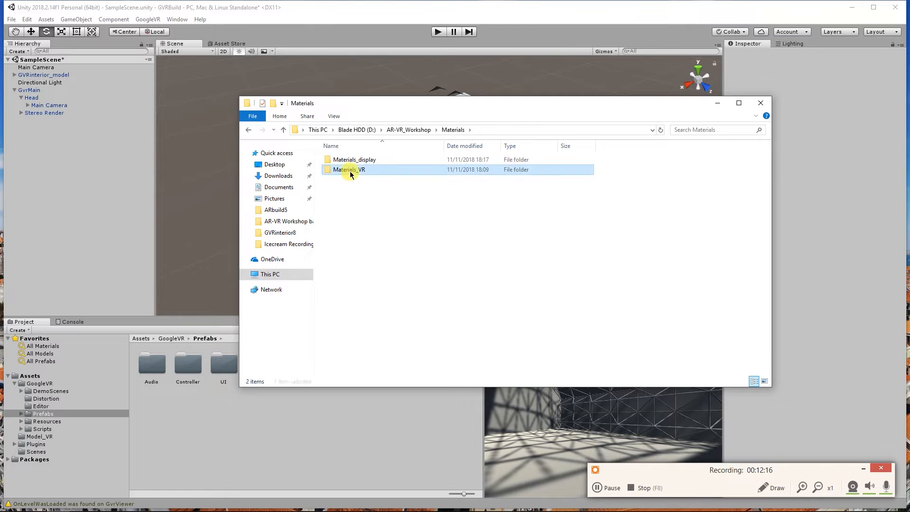
click(347, 161)
right_click(351, 165)
click(344, 172)
right_click(343, 172)
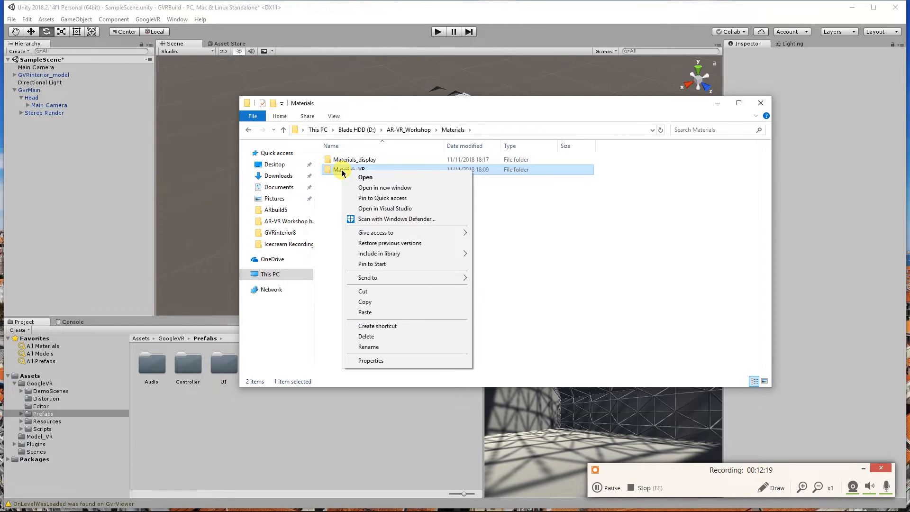
click(379, 305)
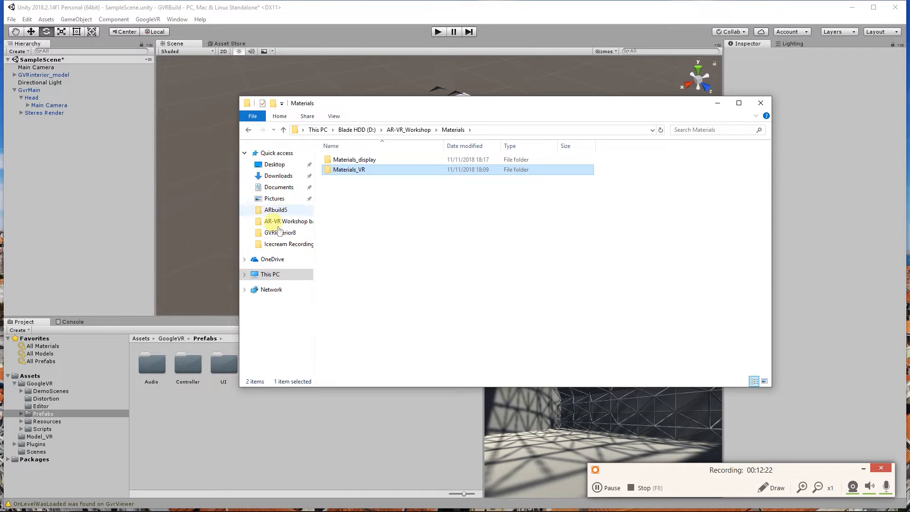
Paste the copied Materials_VR folder into the Assets folder of GVRBuild on the Blade HDD (D:) drive.
click(285, 244)
click(286, 210)
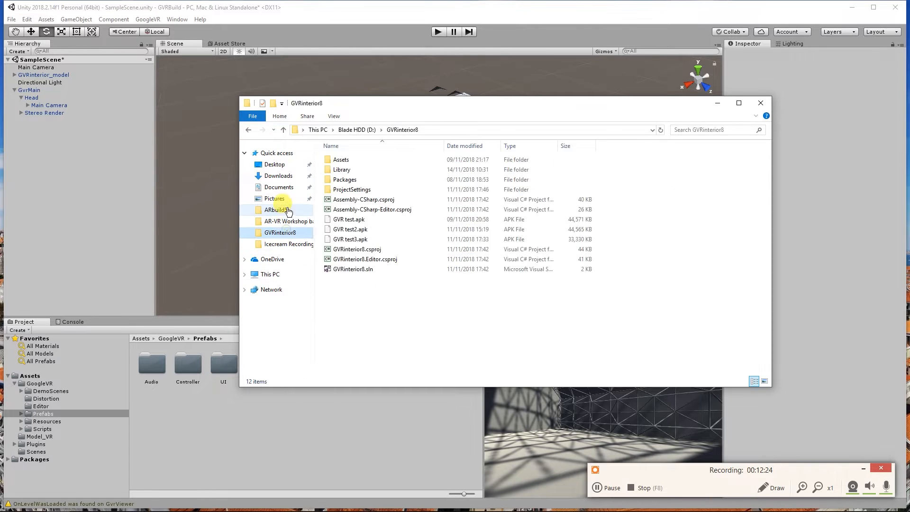
click(279, 165)
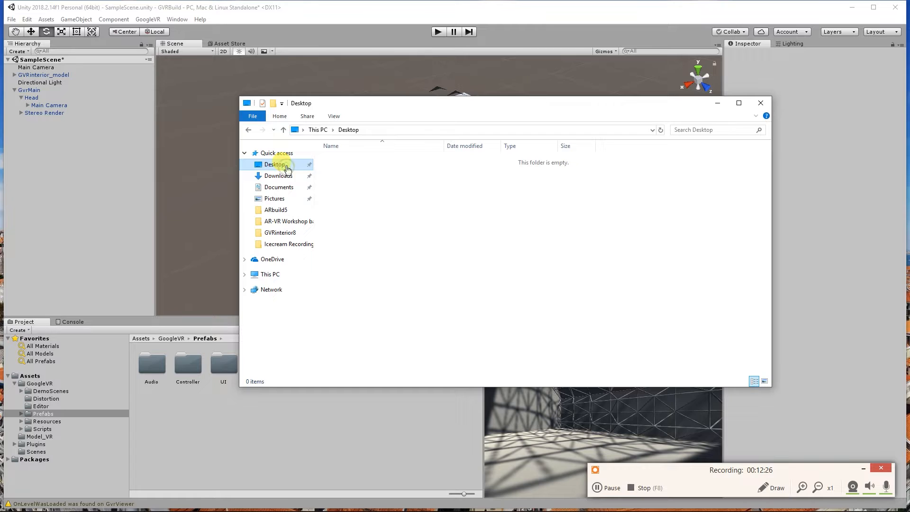
click(279, 274)
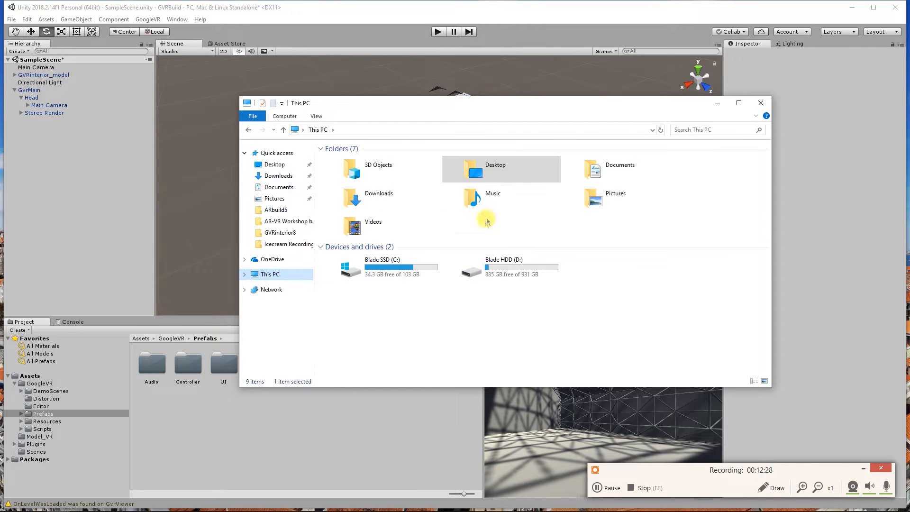
double_click(504, 276)
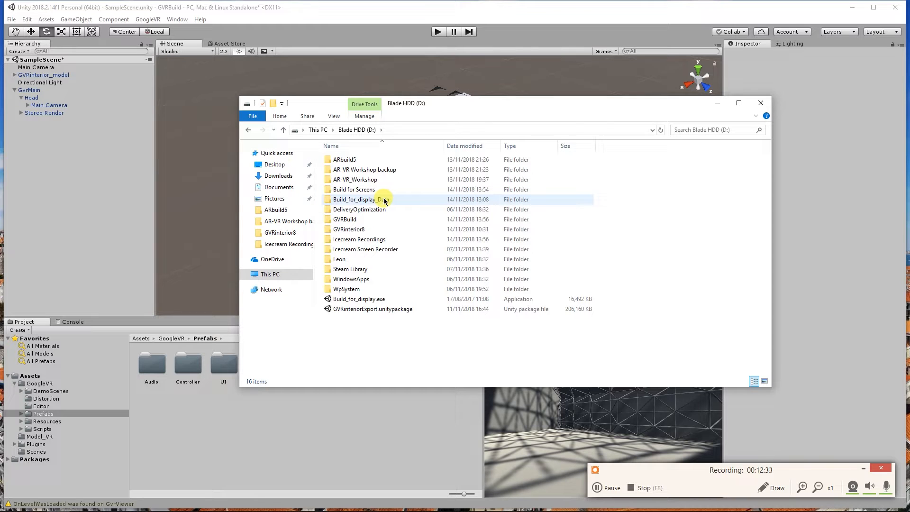
double_click(386, 219)
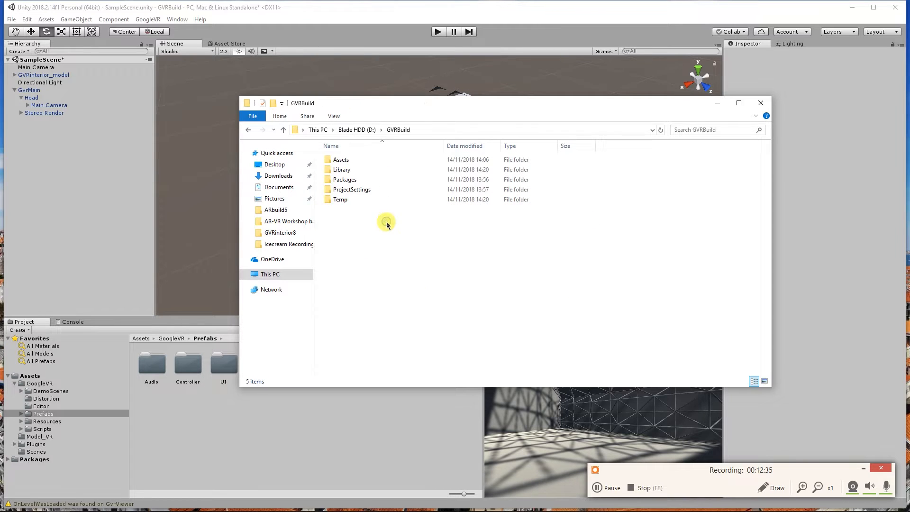
double_click(372, 159)
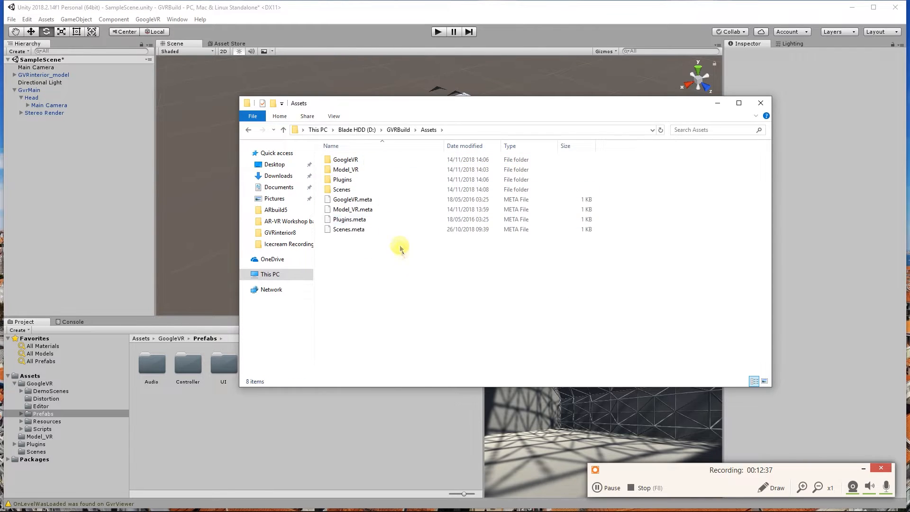
right_click(411, 266)
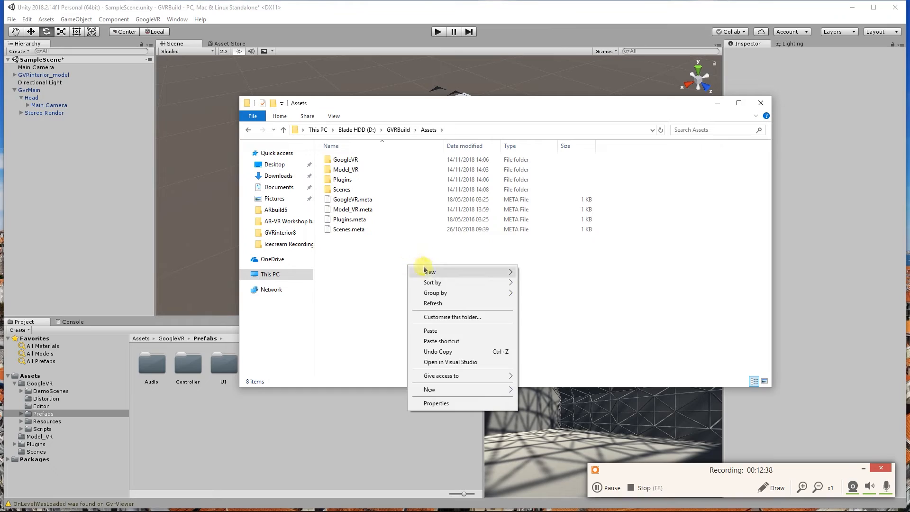
click(459, 331)
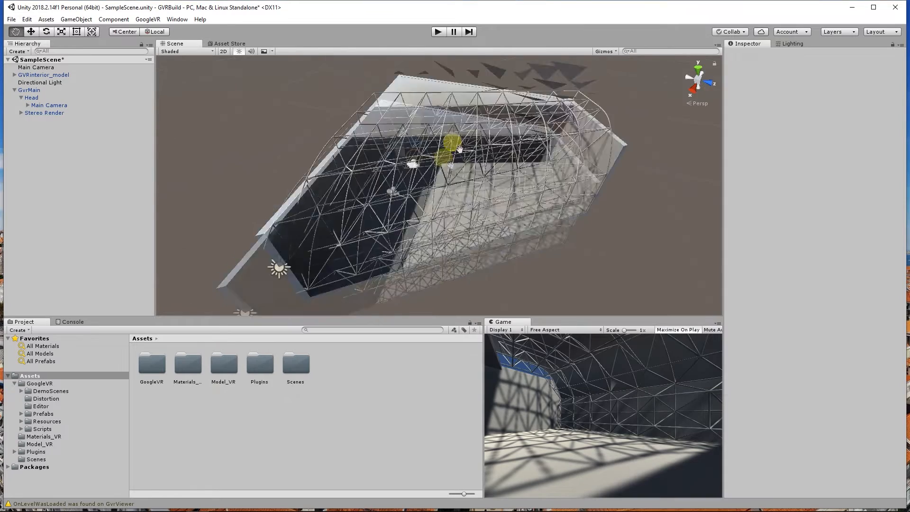
Return to Unity and open the Materials_VR folder in the project's Assets.
scroll(493, 87, up, 5)
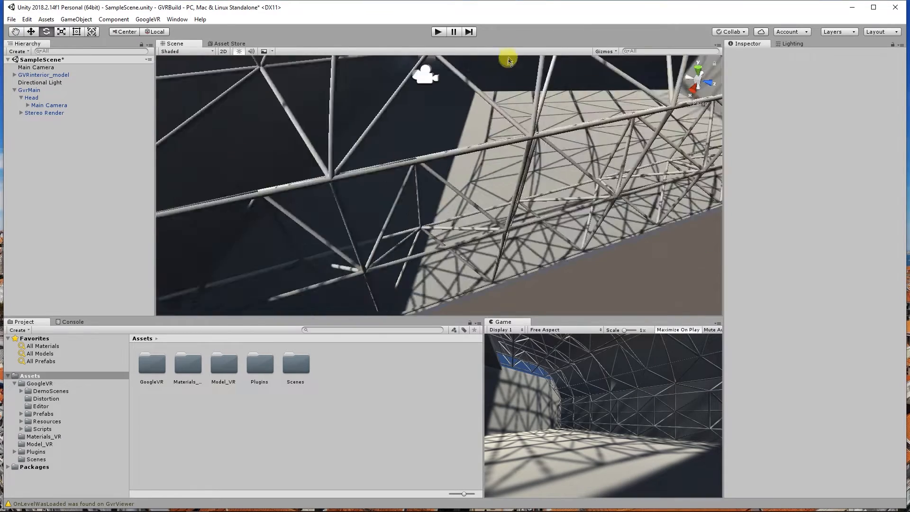
scroll(459, 147, down, 5)
middle_drag(459, 147, 432, 102)
scroll(432, 101, down, 3)
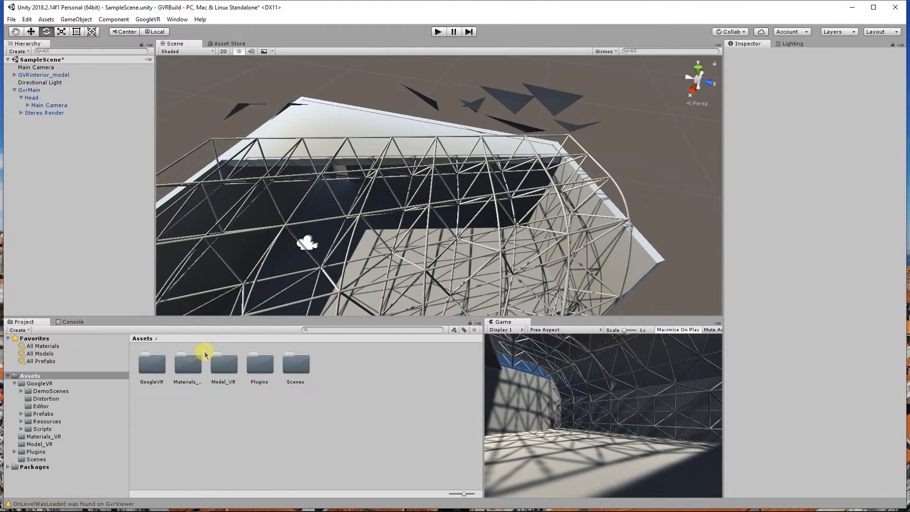
double_click(187, 376)
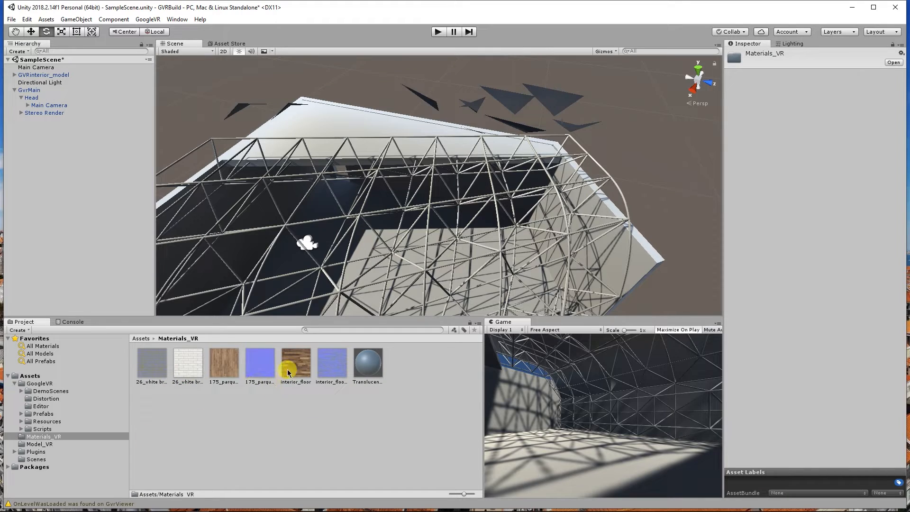
Examine GVRinterior_model's walls and space frame from outside and from inside the room.
scroll(388, 159, down, 3)
middle_drag(327, 221, 384, 148)
alt+drag(384, 148, 412, 145)
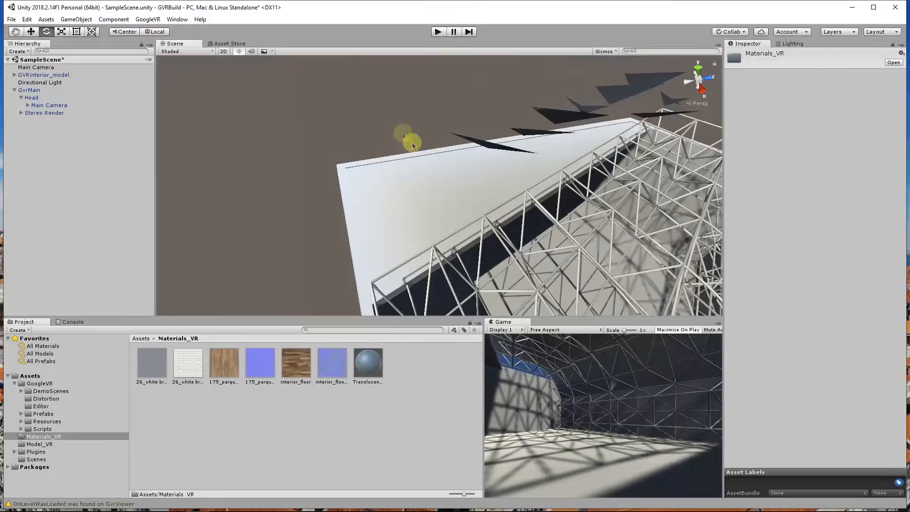
click(373, 188)
scroll(371, 189, down, 3)
middle_drag(353, 169, 315, 129)
scroll(365, 175, up, 6)
scroll(365, 175, down, 7)
alt+drag(311, 152, 423, 122)
middle_drag(423, 122, 393, 155)
click(392, 156)
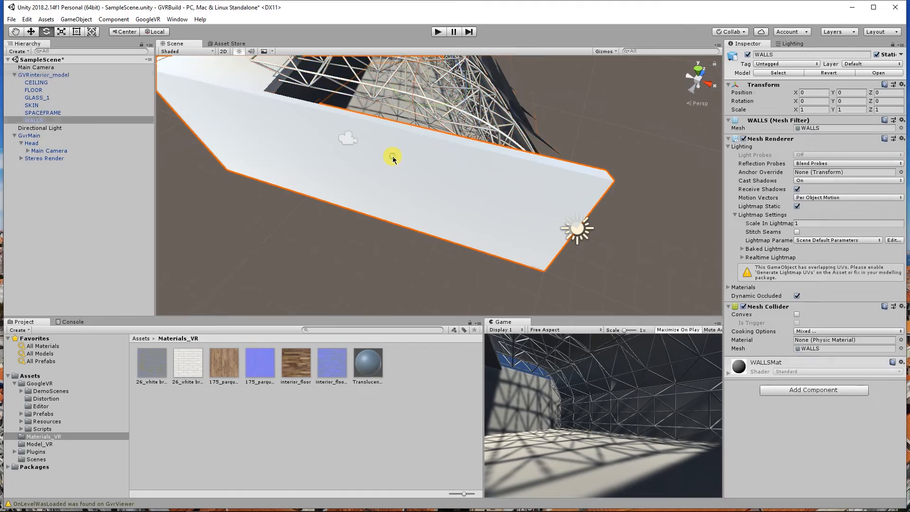
scroll(378, 141, up, 5)
scroll(377, 142, down, 10)
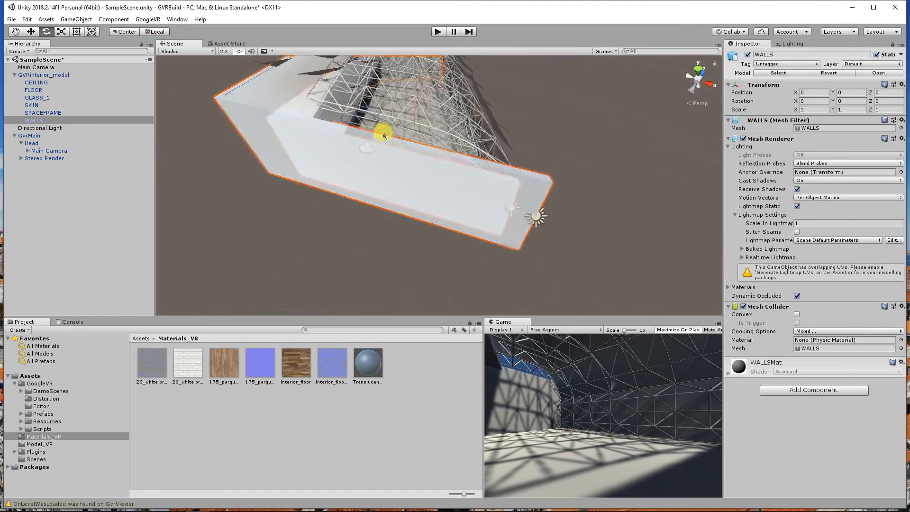
middle_drag(390, 99, 379, 168)
scroll(385, 144, up, 12)
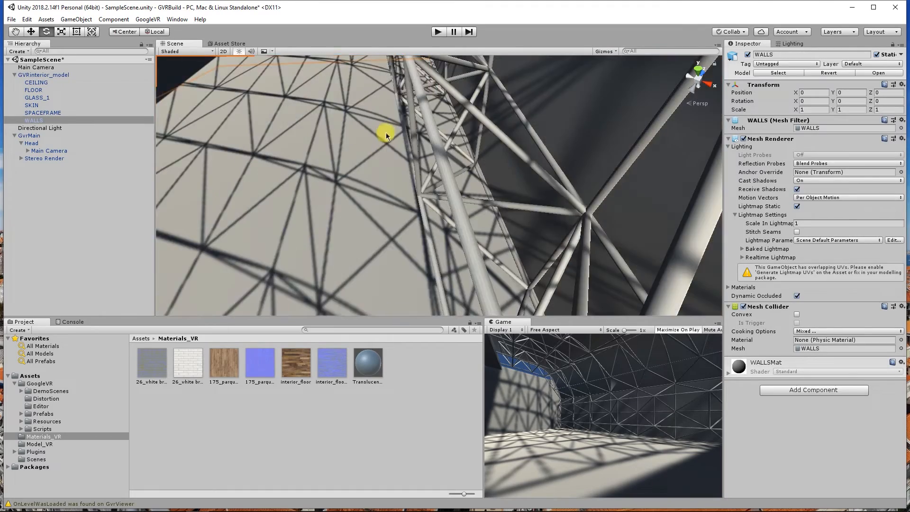
alt+drag(406, 126, 536, 44)
scroll(463, 121, down, 8)
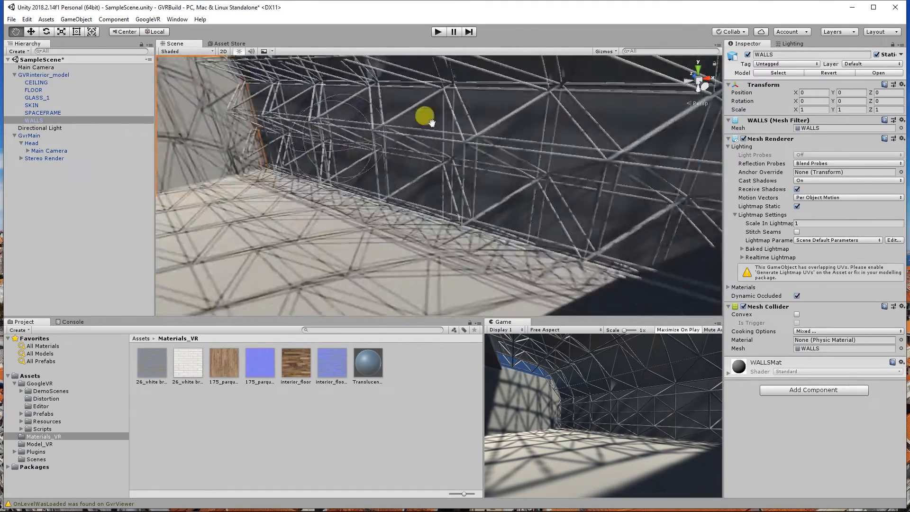
alt+drag(422, 139, 464, 85)
middle_drag(464, 86, 442, 124)
Apply the Translucent_Glass_Gray material to the GLASS_1 object behind the space frame.
click(369, 364)
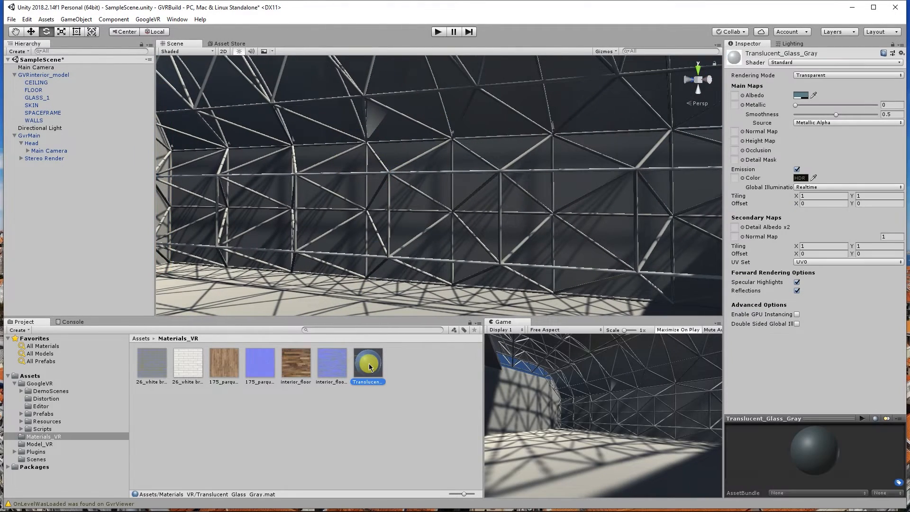
drag(371, 364, 393, 122)
click(485, 124)
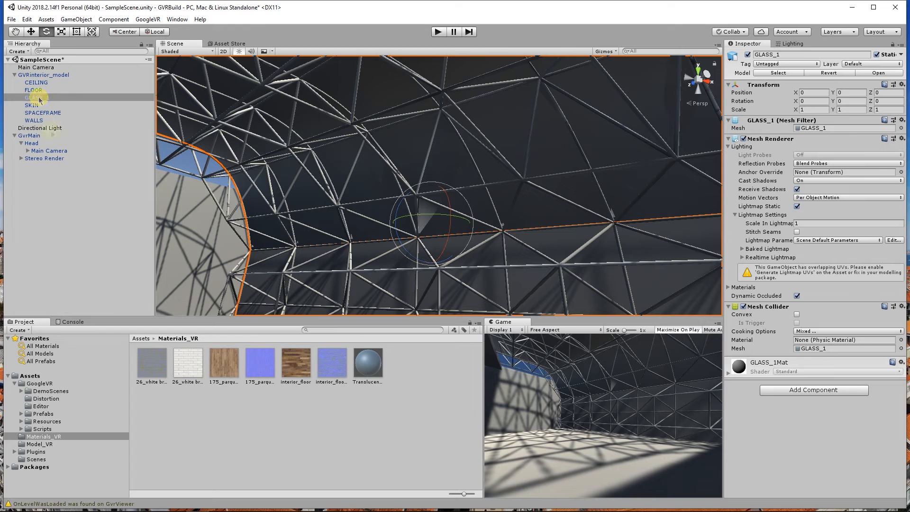
drag(368, 365, 499, 206)
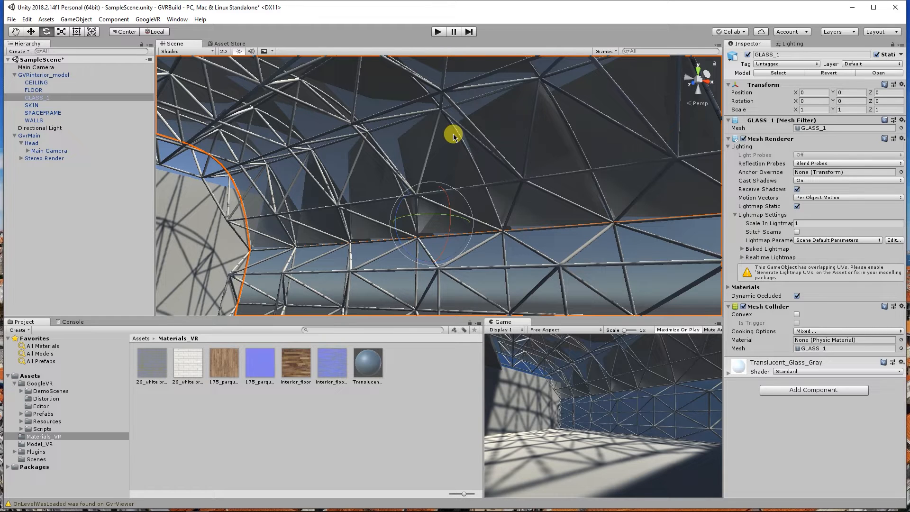
Apply the 26_white bricks texture-seamless image to the WALLS object.
right_drag(453, 134, 461, 162)
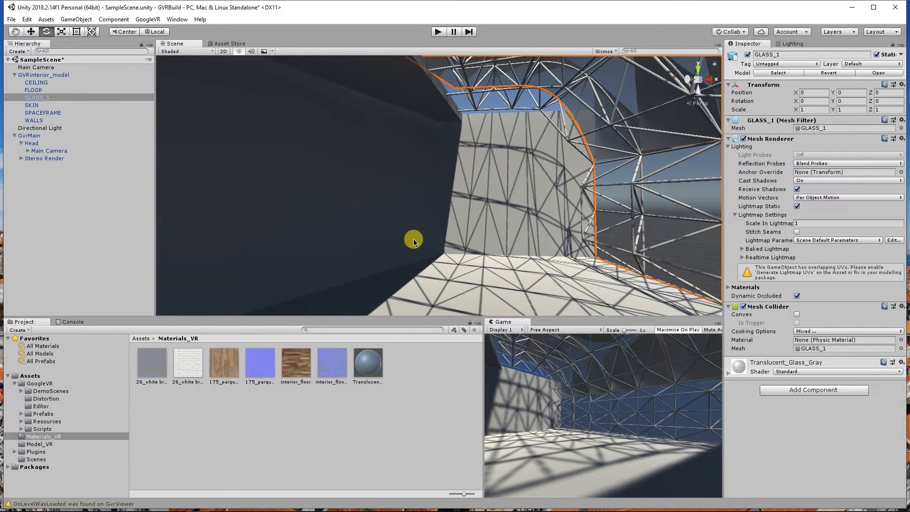
click(188, 368)
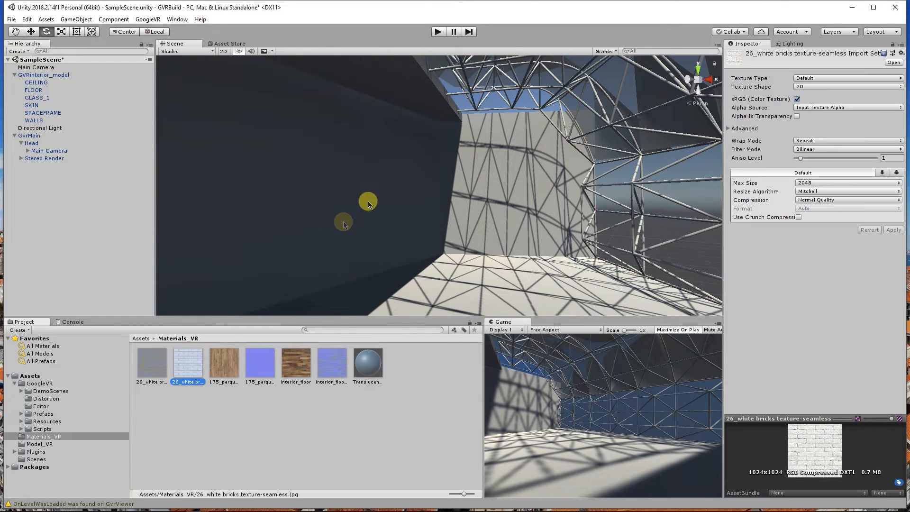
click(347, 163)
middle_drag(356, 166, 374, 149)
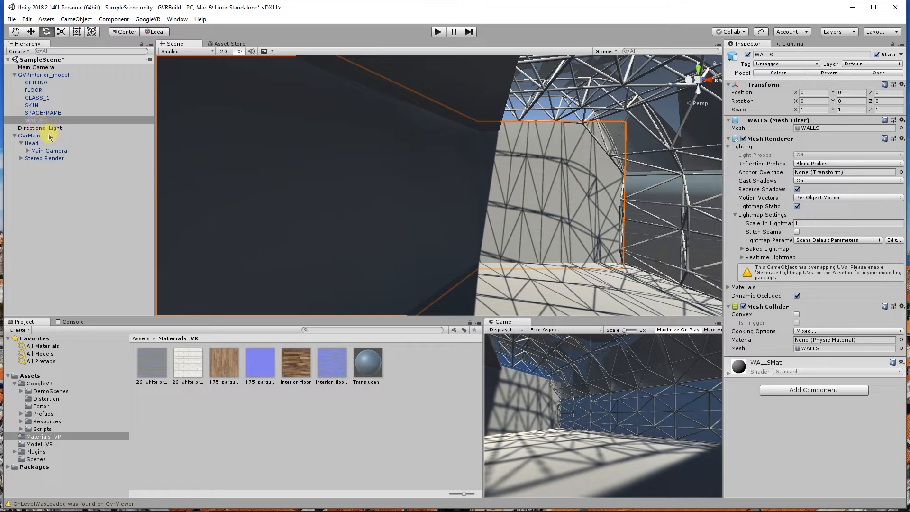
drag(188, 365, 266, 205)
middle_drag(413, 197, 398, 179)
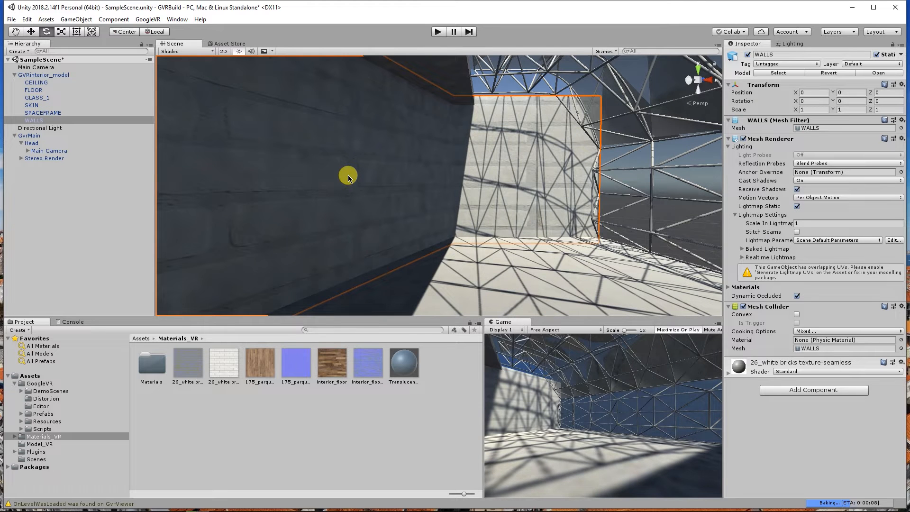
Change the WALLS brick material's shader to Mobile/Bumped Diffuse.
right_drag(349, 178, 283, 166)
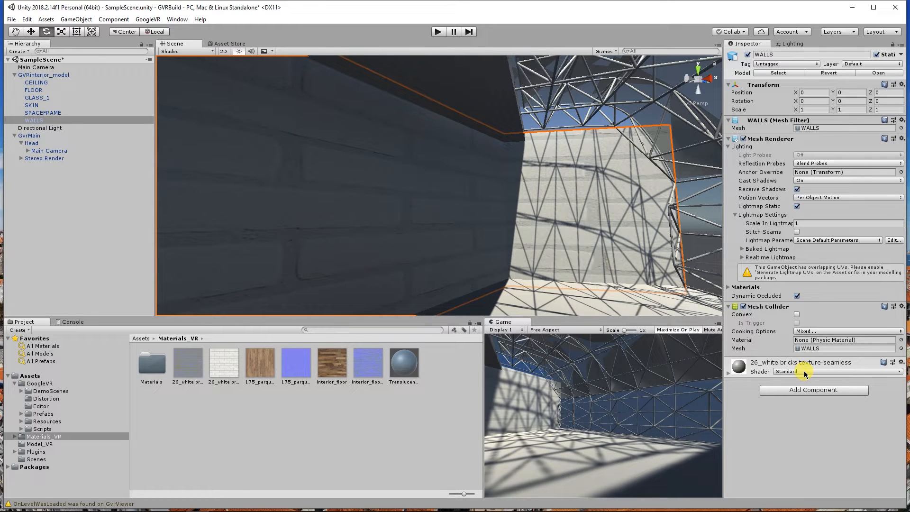
click(805, 373)
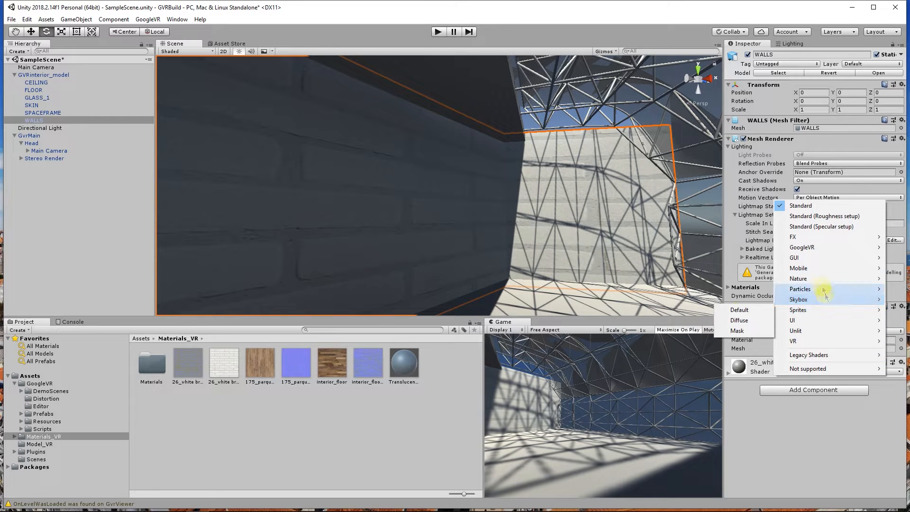
mouse_move(817, 268)
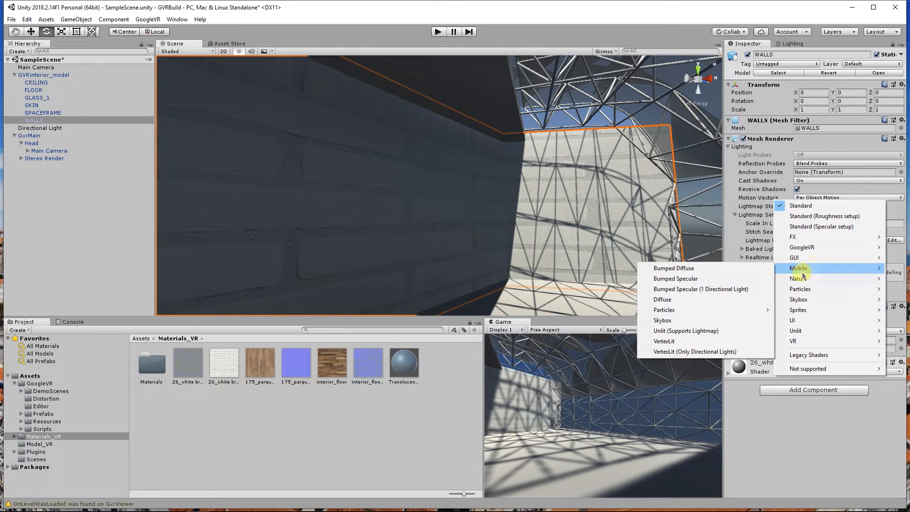
click(747, 272)
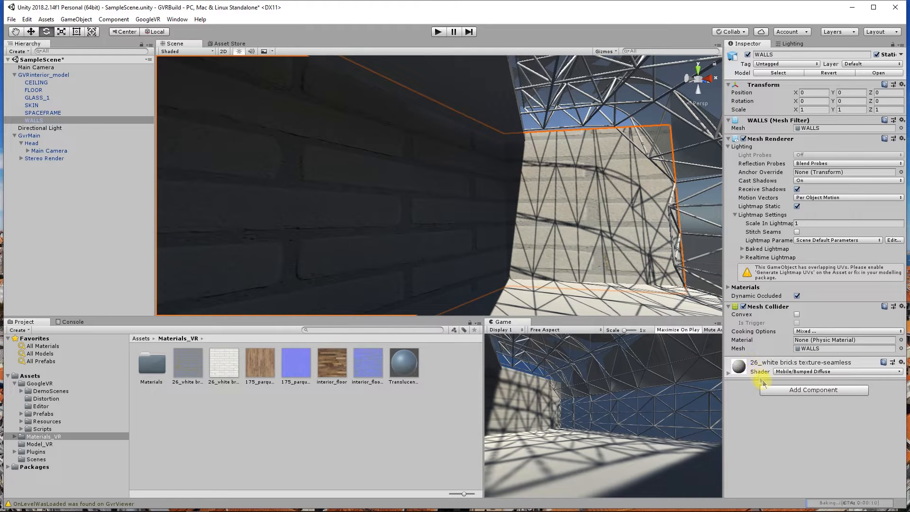
Expand the brick material's properties and check the wall texture with scene lighting off and on.
click(738, 369)
scroll(737, 362, down, 1)
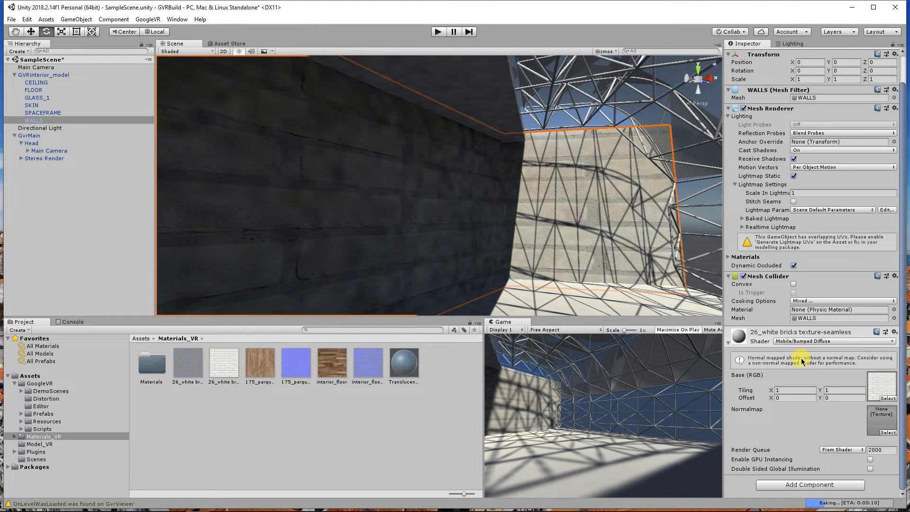
click(239, 52)
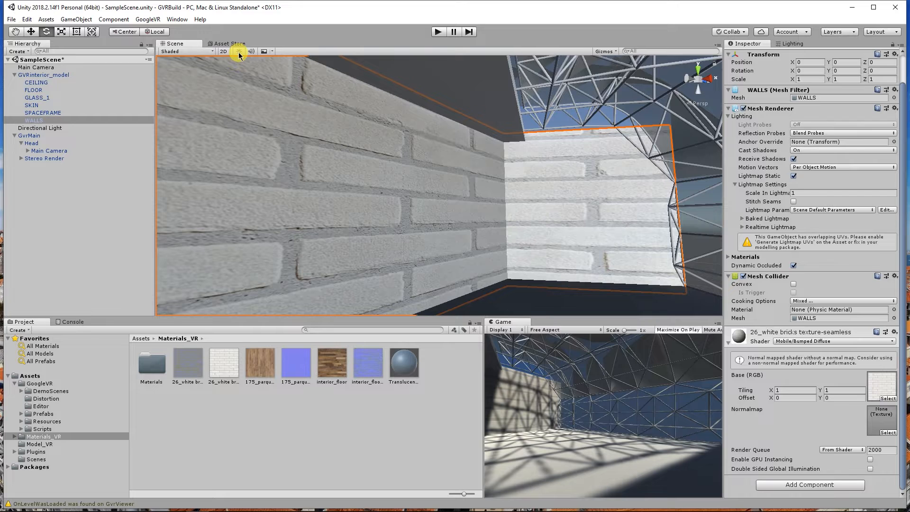
click(239, 52)
right_drag(289, 165, 307, 204)
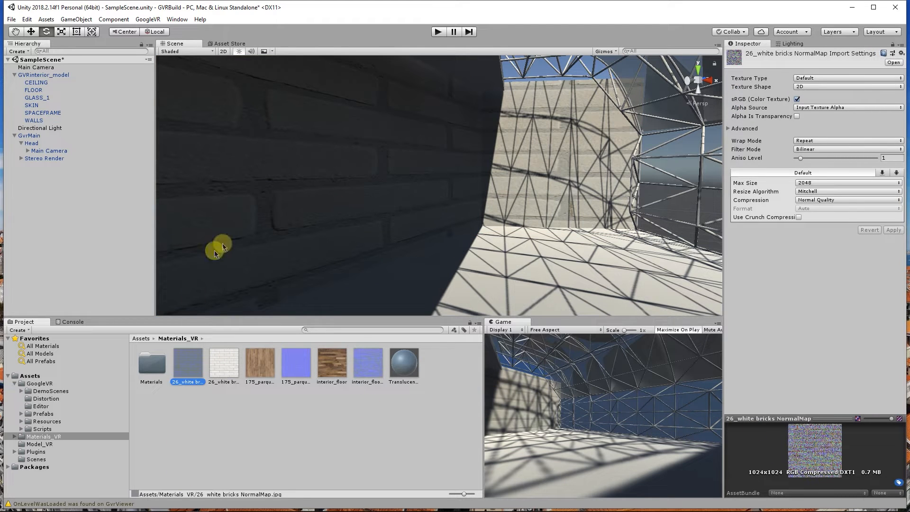
click(231, 201)
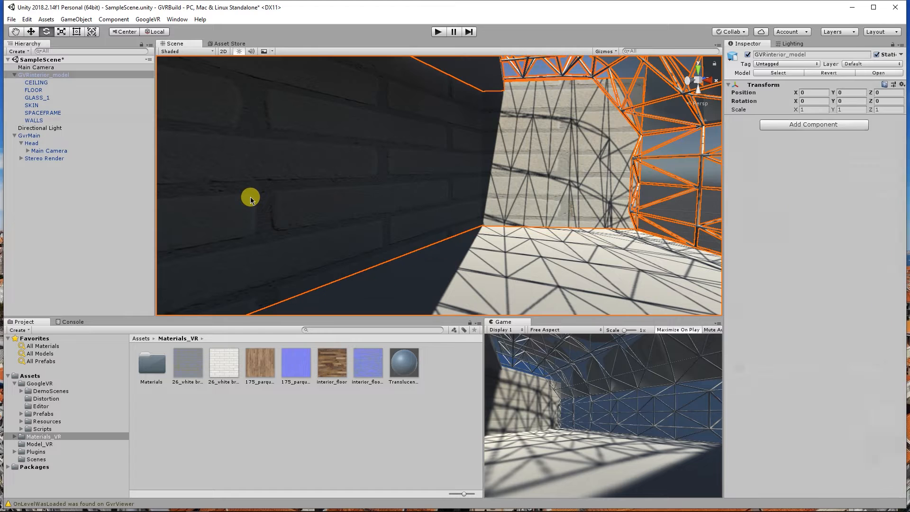
click(255, 194)
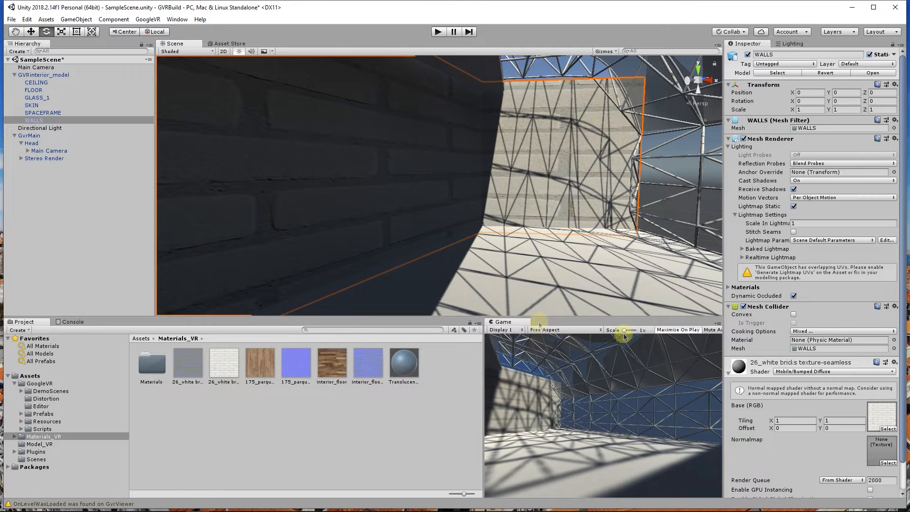
scroll(832, 440, down, 3)
scroll(832, 440, down, 1)
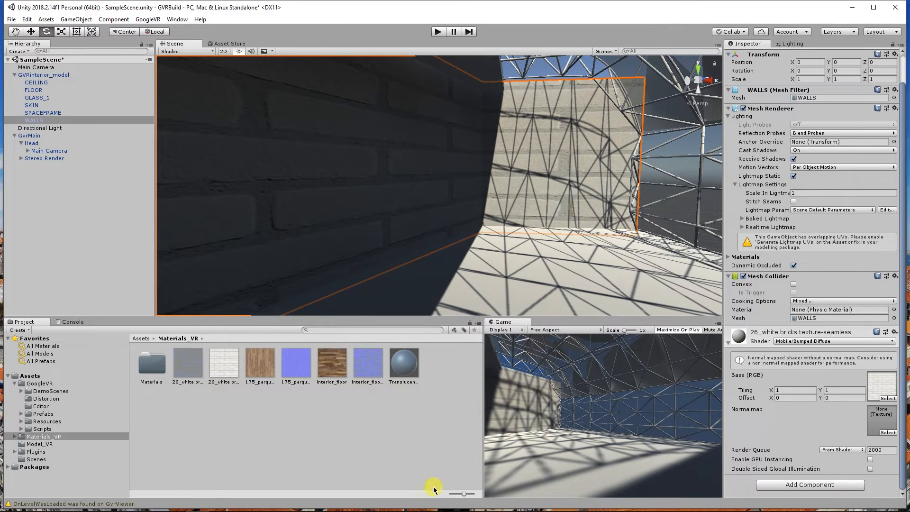
key(super+Tab)
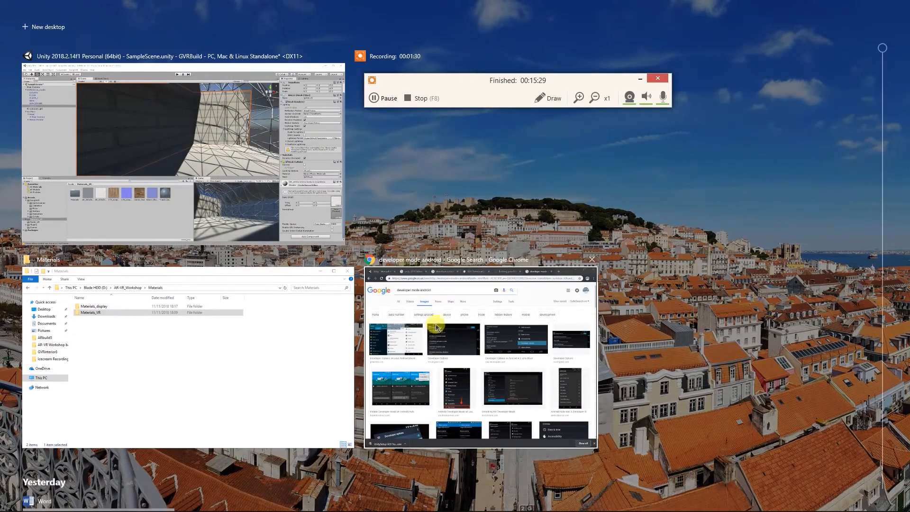
click(498, 99)
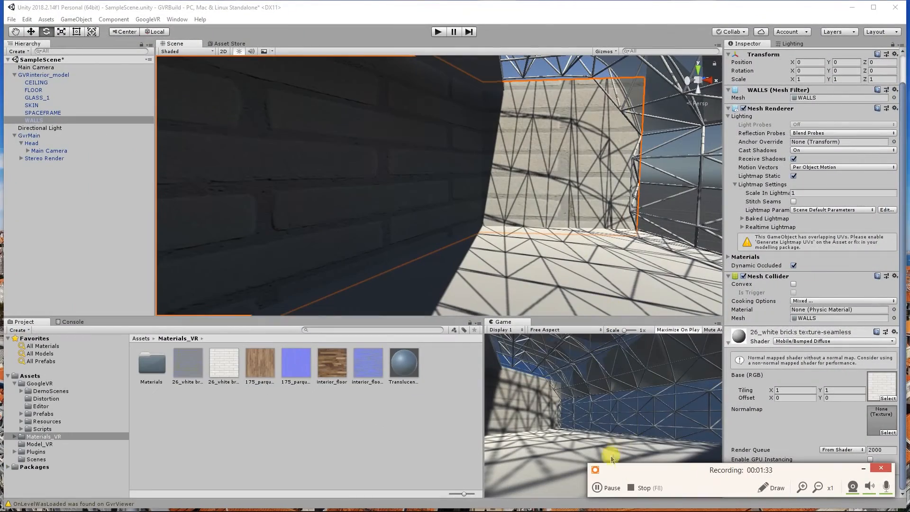
click(601, 488)
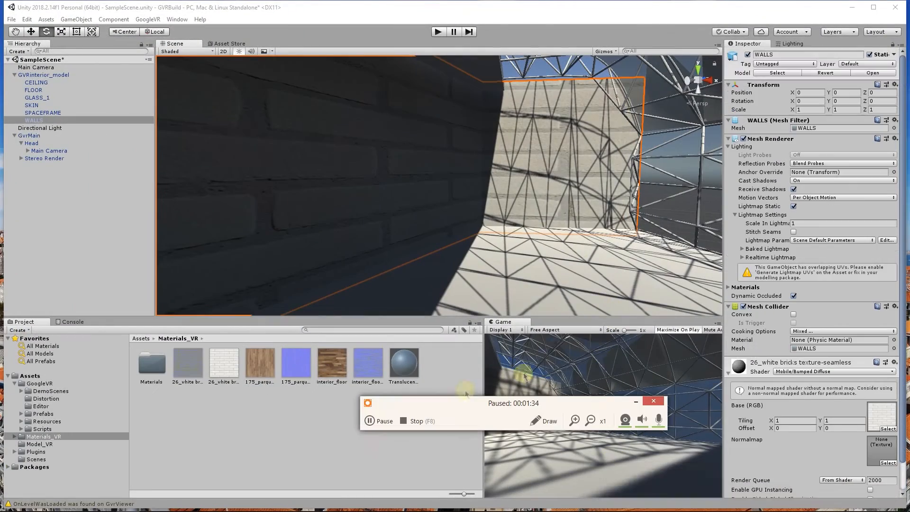
click(635, 403)
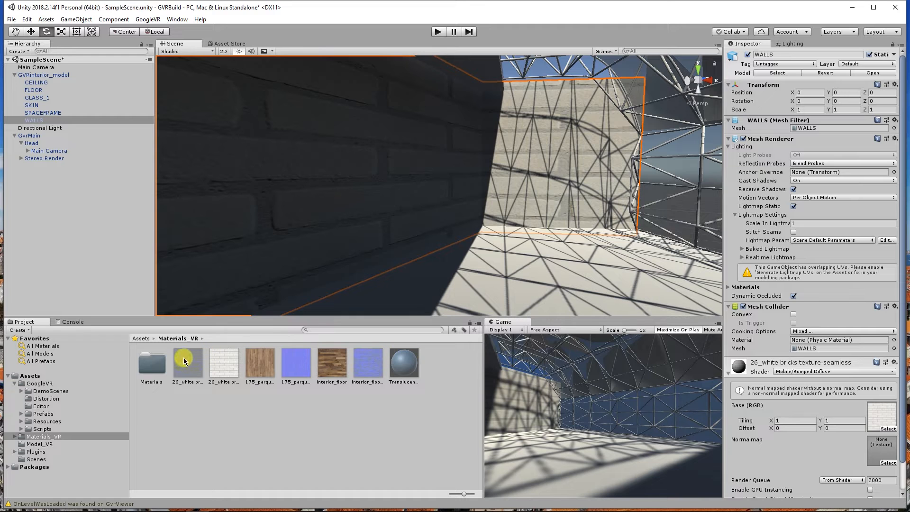
Assign 26_white bricks NormalMap as the WALLS material's normal map, with 26_white bricks texture-seamless as its base texture.
click(184, 361)
click(297, 223)
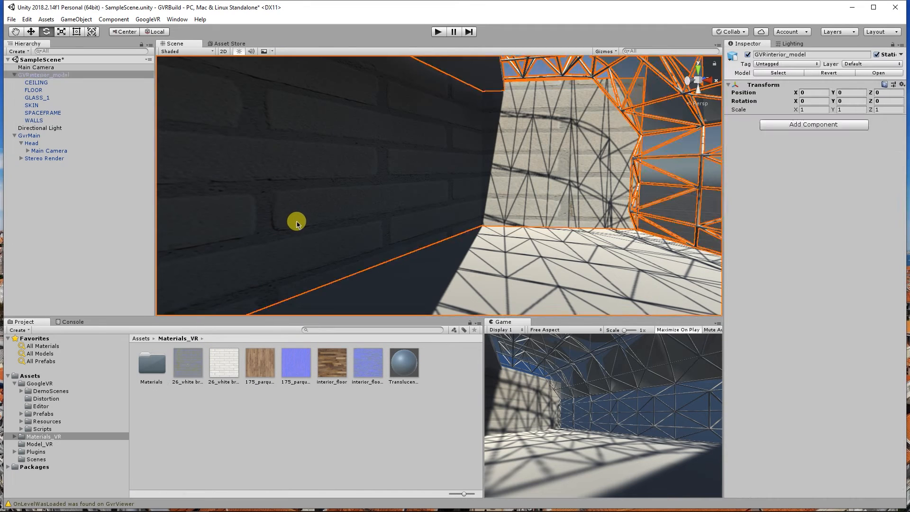
click(298, 223)
drag(188, 363, 881, 419)
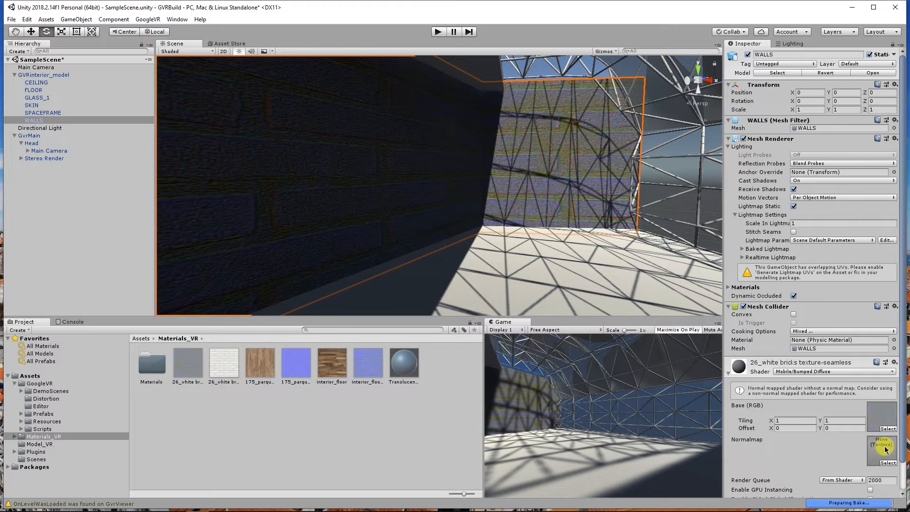
drag(225, 364, 879, 421)
drag(188, 362, 881, 448)
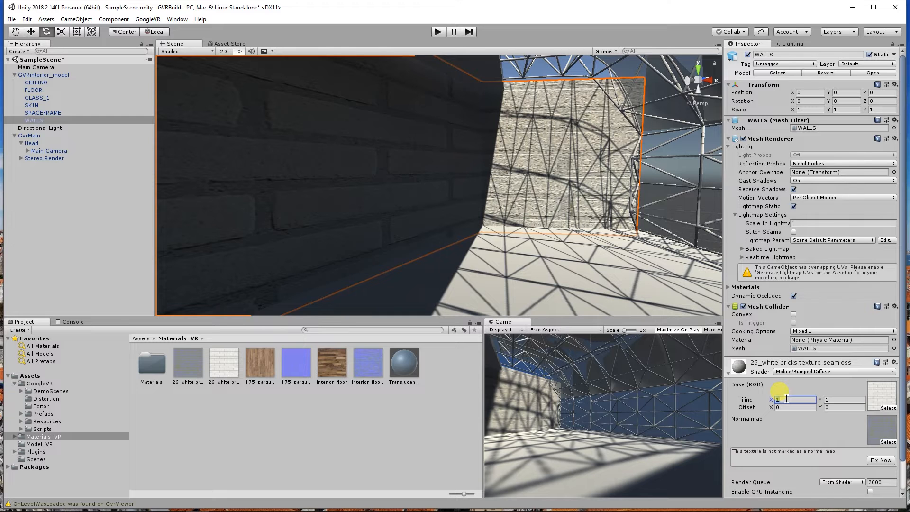
Set the brick material's base tiling to X 30 and Y 10.
text(30)
key(Tab)
text(10)
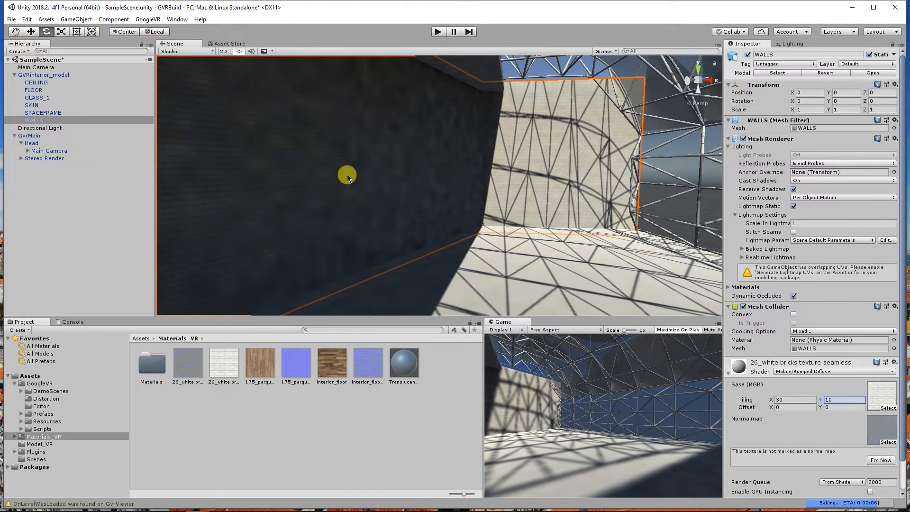
Inspect the brick tiling on WALLS around the door opening with the scene lighting off.
scroll(347, 175, down, 3)
right_drag(470, 185, 566, 211)
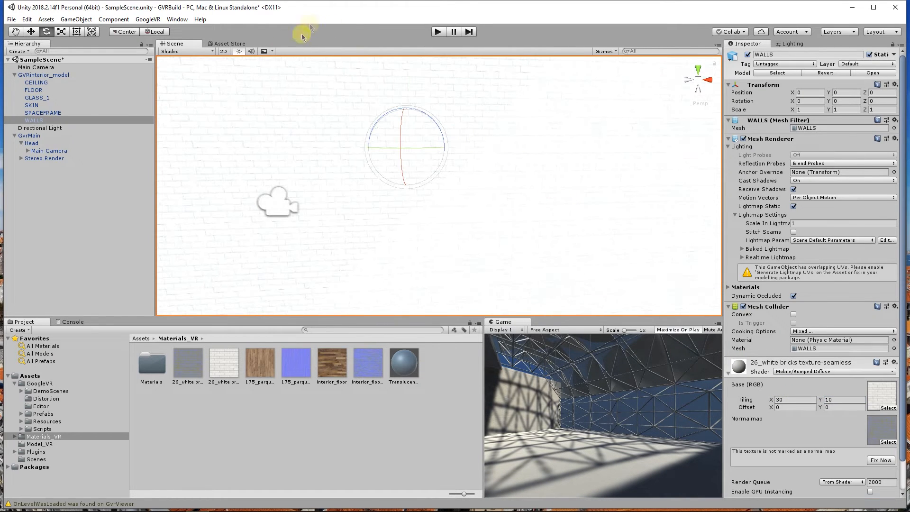
click(223, 51)
click(223, 52)
click(230, 43)
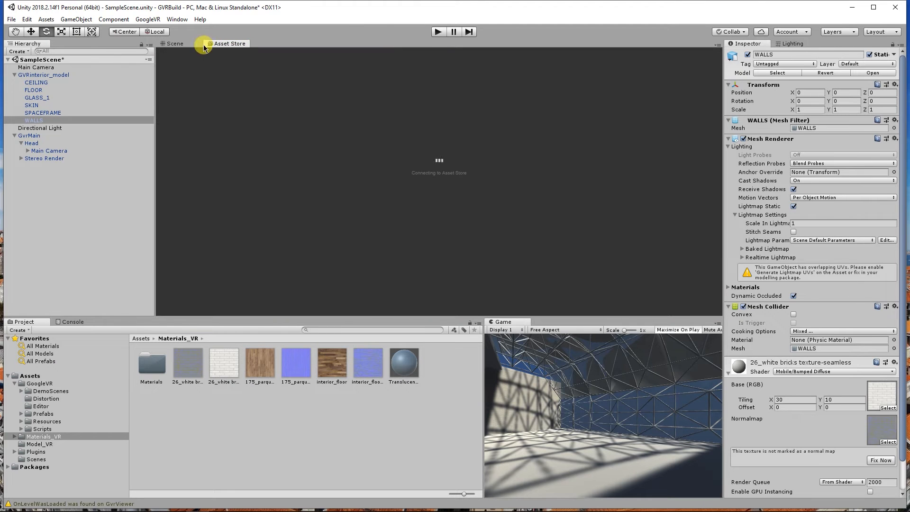
click(188, 43)
scroll(353, 172, up, 3)
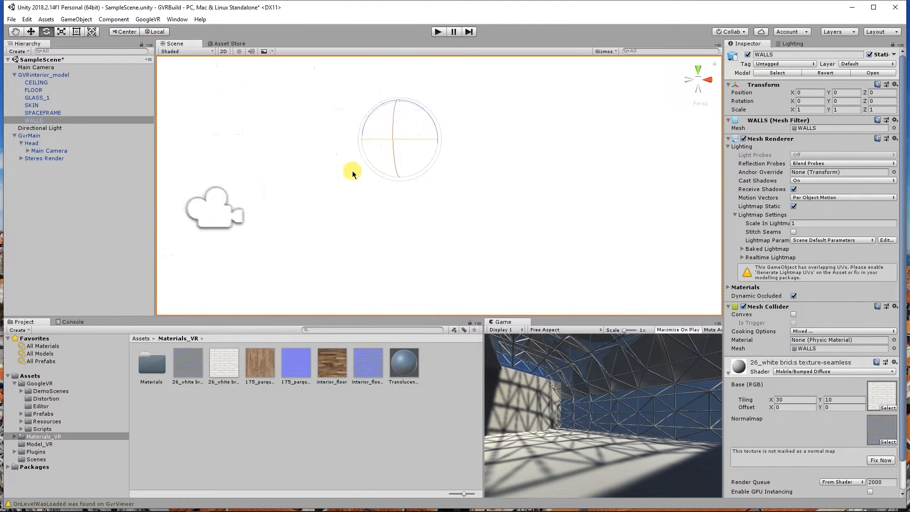
right_drag(343, 178, 198, 260)
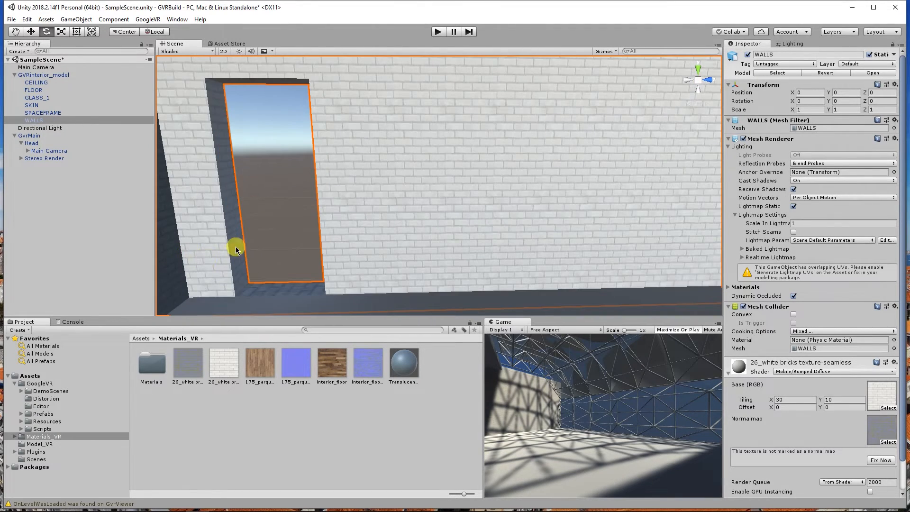
right_drag(360, 260, 306, 257)
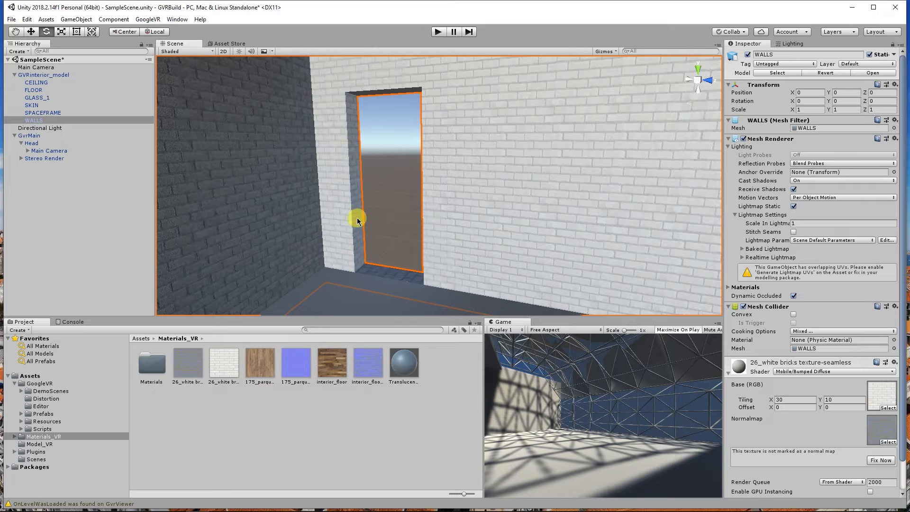
right_drag(483, 153, 313, 157)
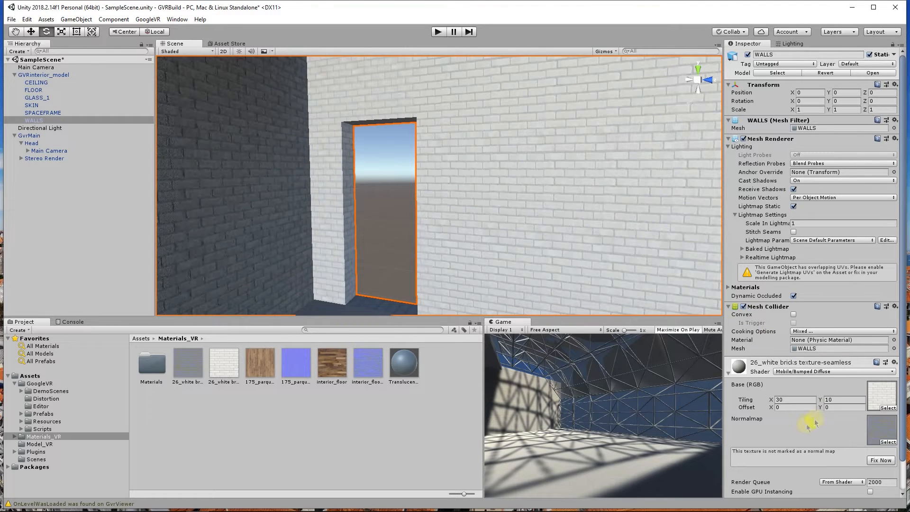
click(800, 403)
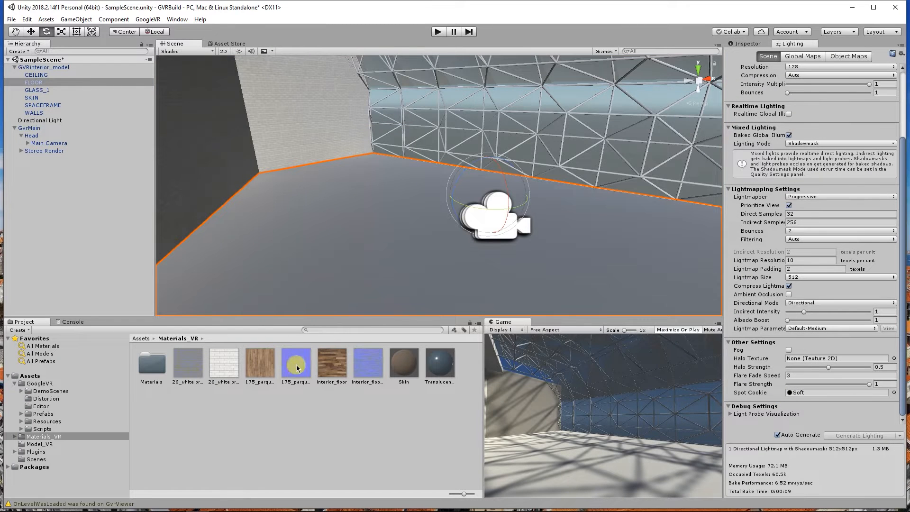
Apply the interior_floor texture to the FLOOR surface and bring up the object's properties.
drag(331, 366, 364, 258)
right_drag(332, 201, 341, 213)
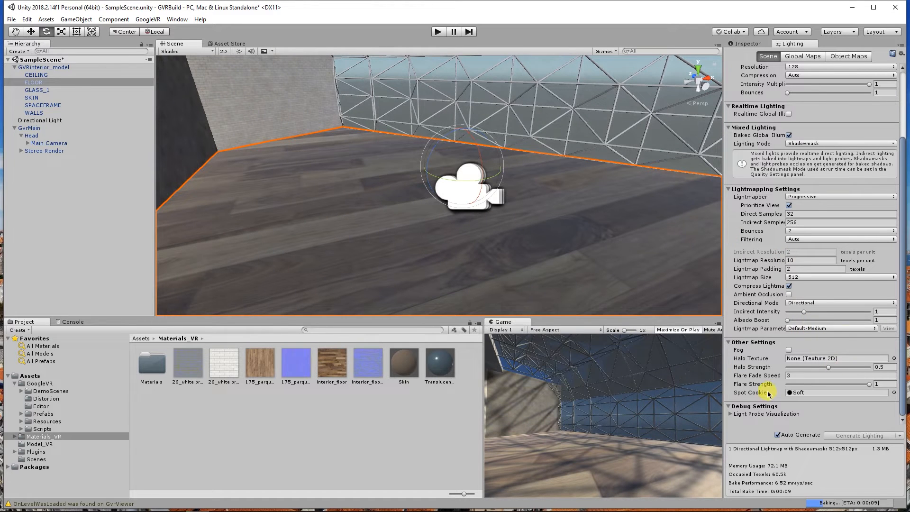
click(745, 43)
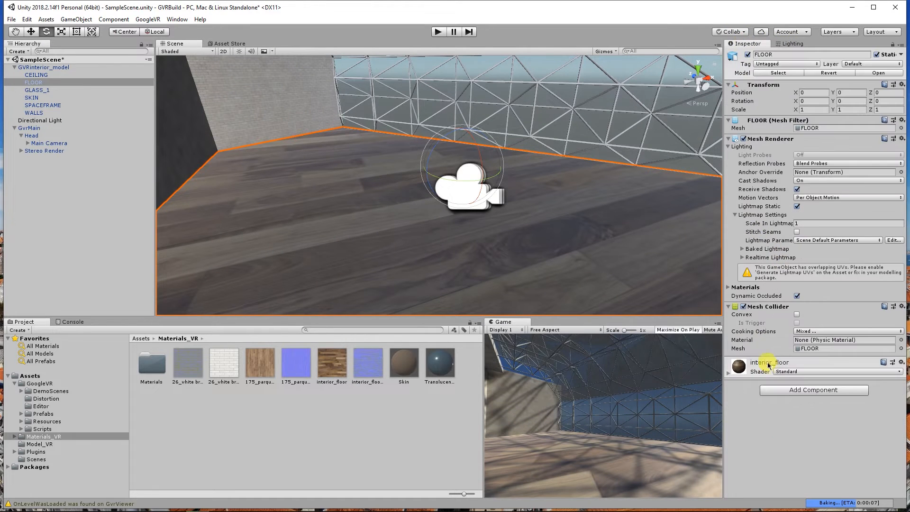
Change the interior_floor material's shader to Mobile/Bumped Diffuse and expand the material's properties.
click(780, 373)
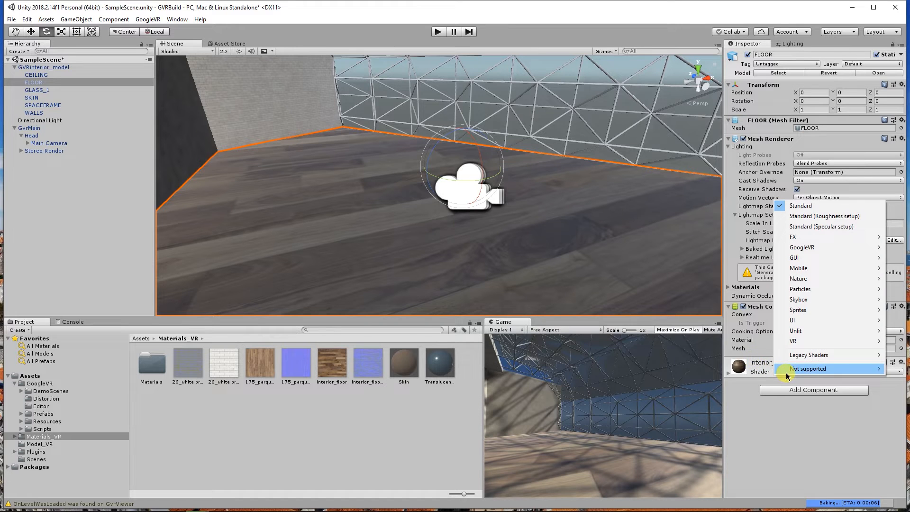
mouse_move(811, 271)
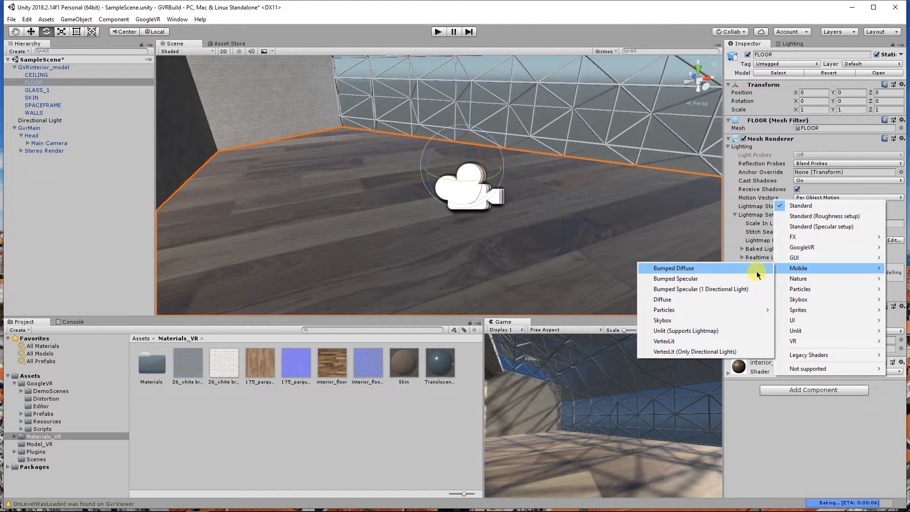
click(813, 434)
click(808, 373)
click(812, 450)
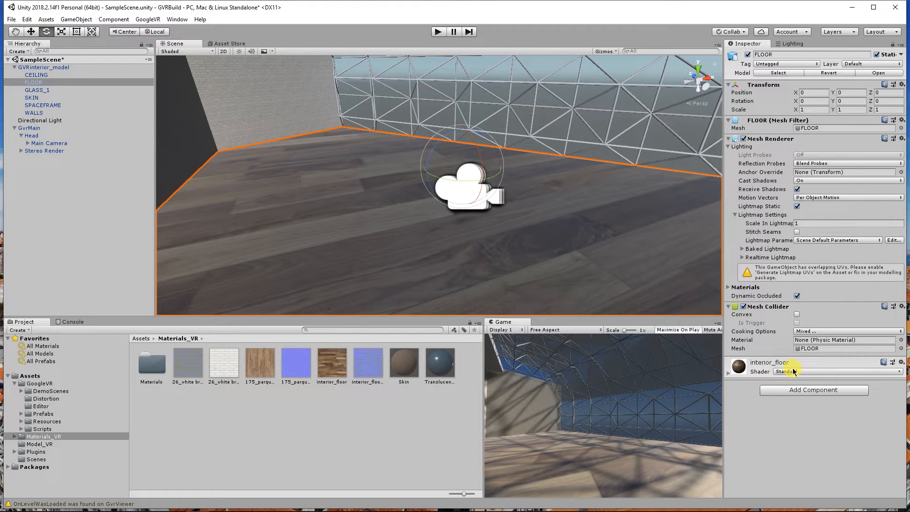
click(791, 372)
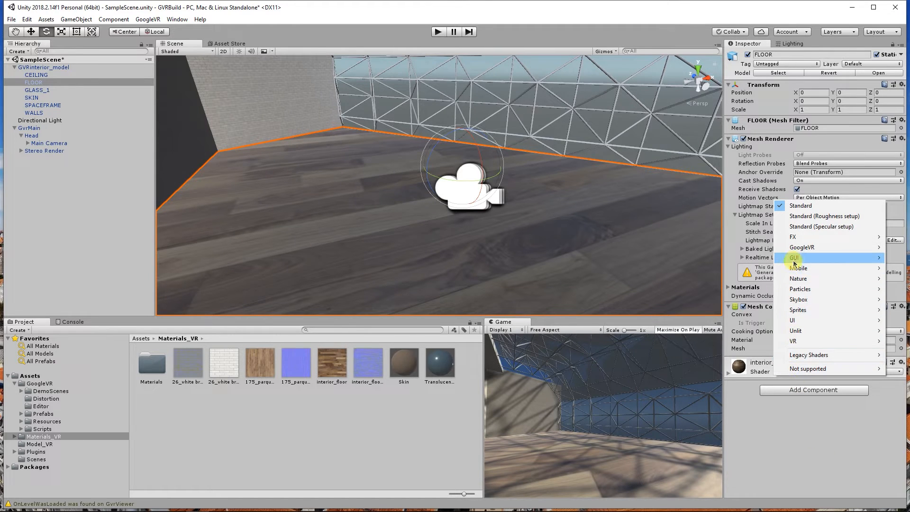
mouse_move(799, 258)
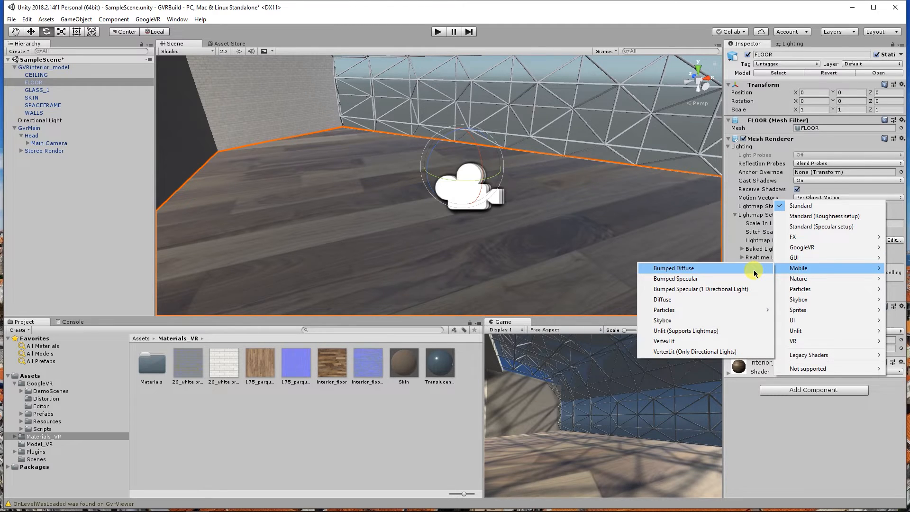
click(754, 269)
click(729, 374)
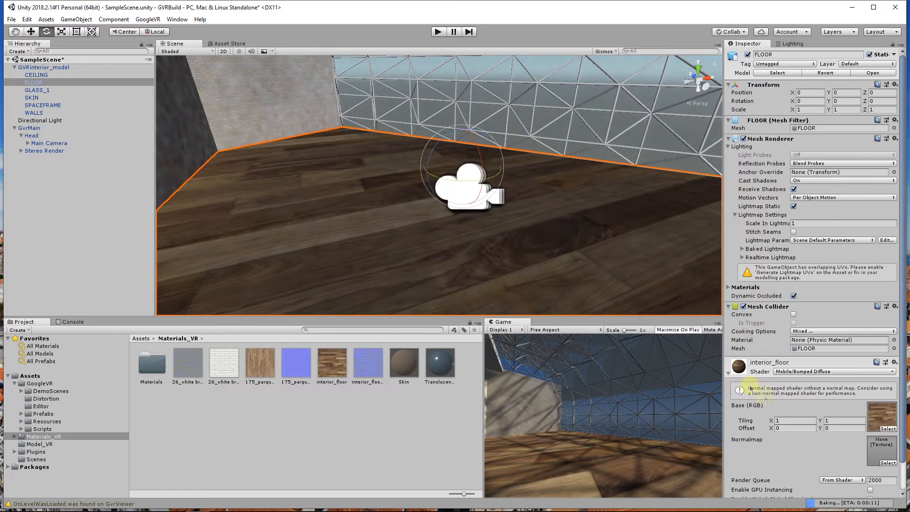
Assign the interior floor normal map to the interior_floor material and set its base tiling to X 10 and Y 10.
mouse_move(363, 362)
mouse_down()
mouse_move(833, 417)
mouse_move(881, 450)
mouse_up()
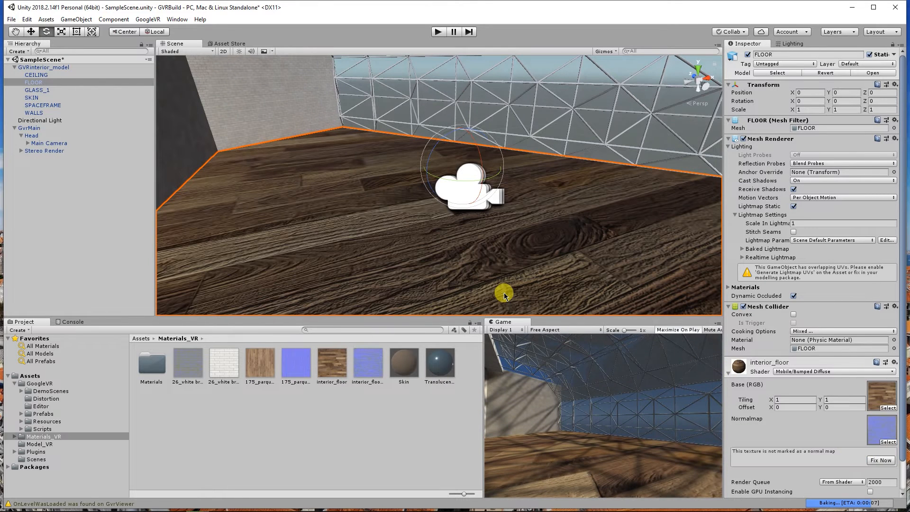
right_drag(321, 243, 298, 222)
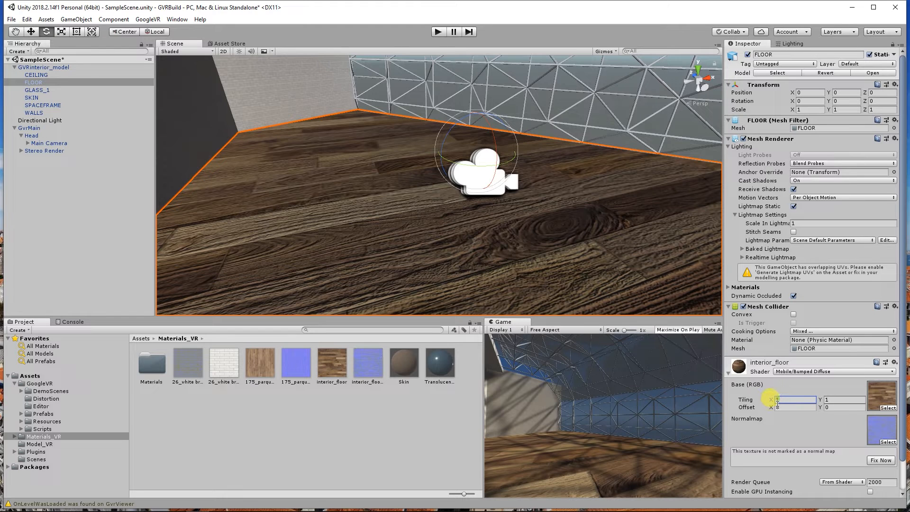
text(100)
key(Tab)
text(100)
key(BackSpace)
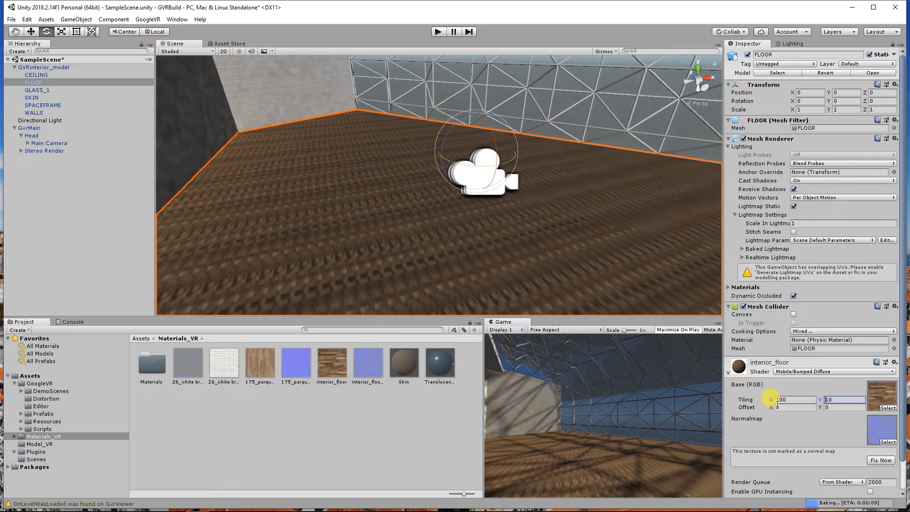
click(797, 399)
text(10)
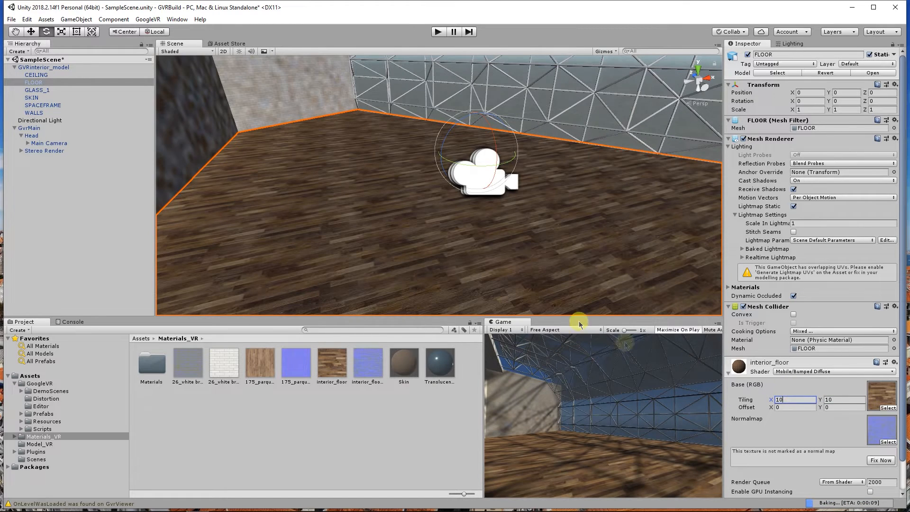
scroll(383, 226, up, 3)
scroll(383, 226, down, 3)
right_drag(401, 240, 381, 236)
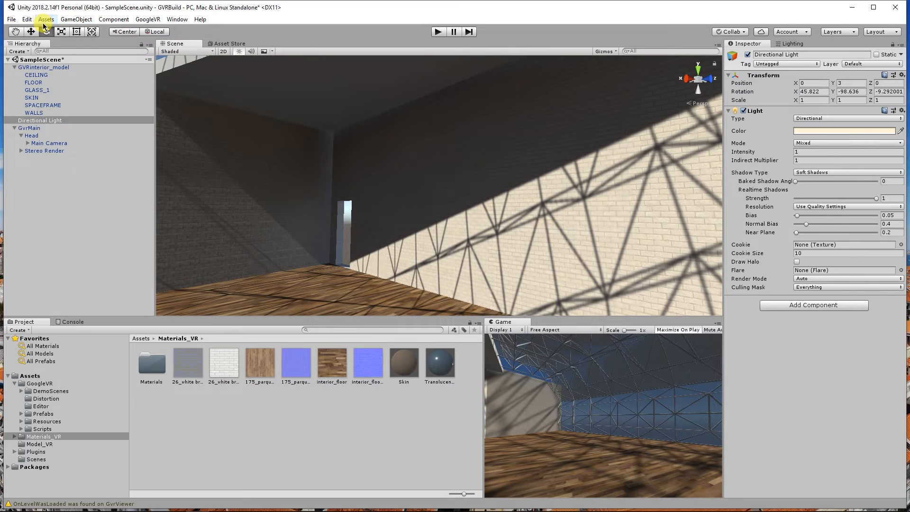
Add a point light to the scene.
click(48, 20)
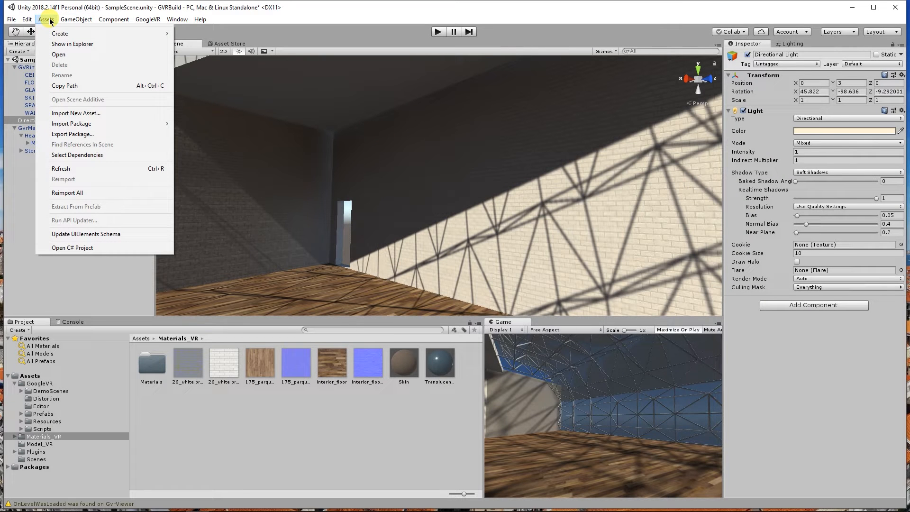
mouse_move(72, 21)
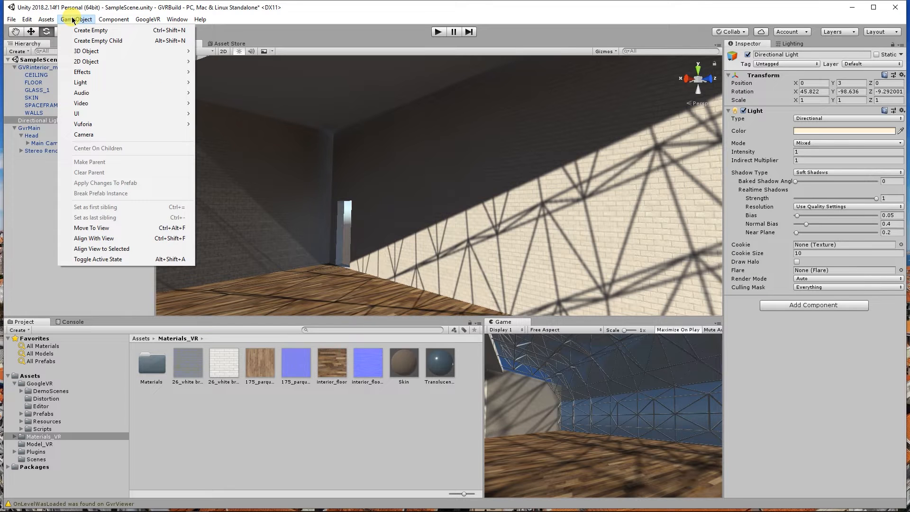
mouse_move(121, 84)
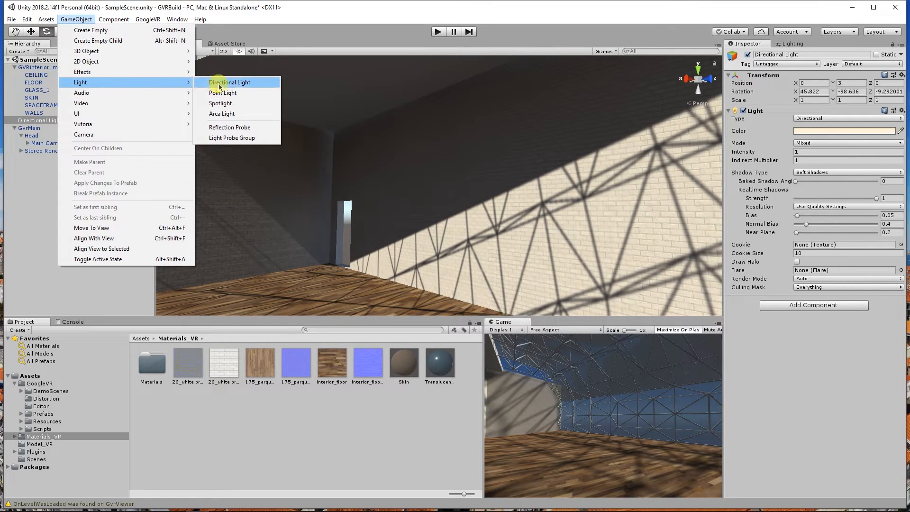
click(242, 92)
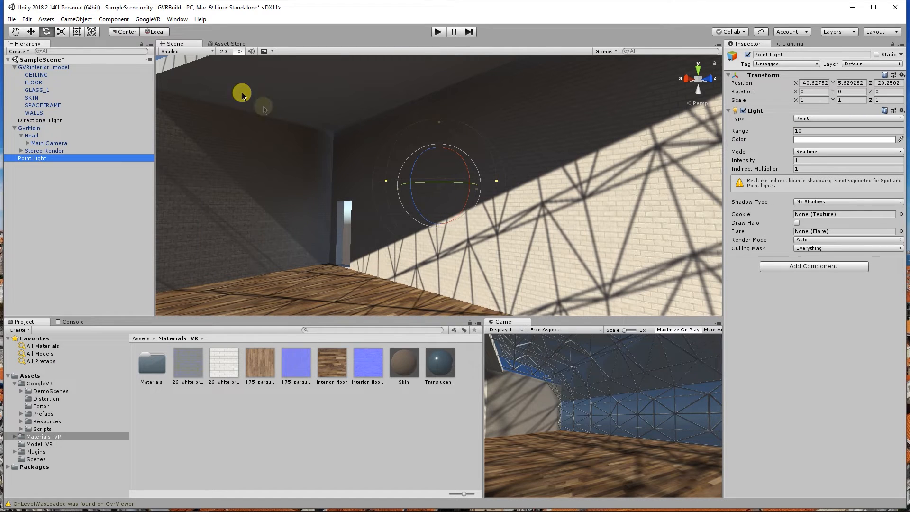
Move the point light under the ceiling near the doorway corner, at about X -13.07, Y 3.74, Z 1.06.
click(30, 32)
drag(405, 188, 358, 123)
drag(324, 154, 301, 146)
drag(326, 119, 358, 147)
drag(368, 149, 291, 146)
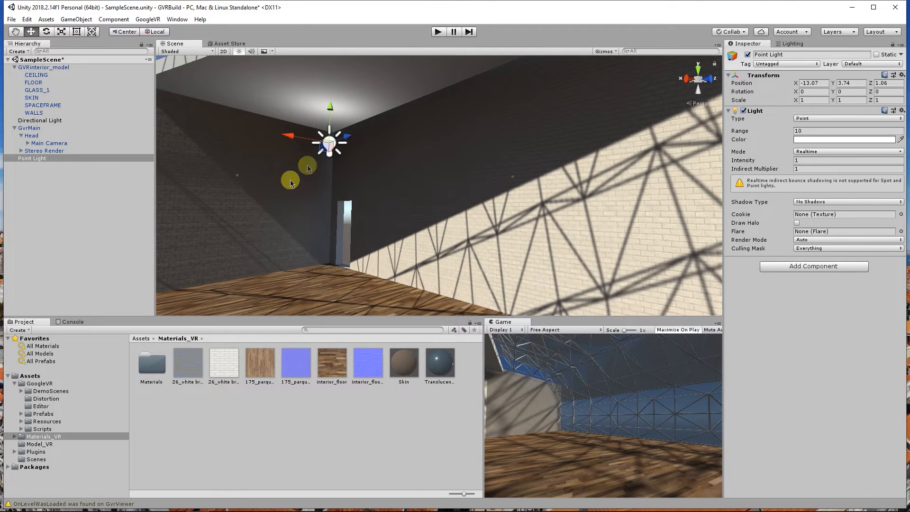
click(77, 20)
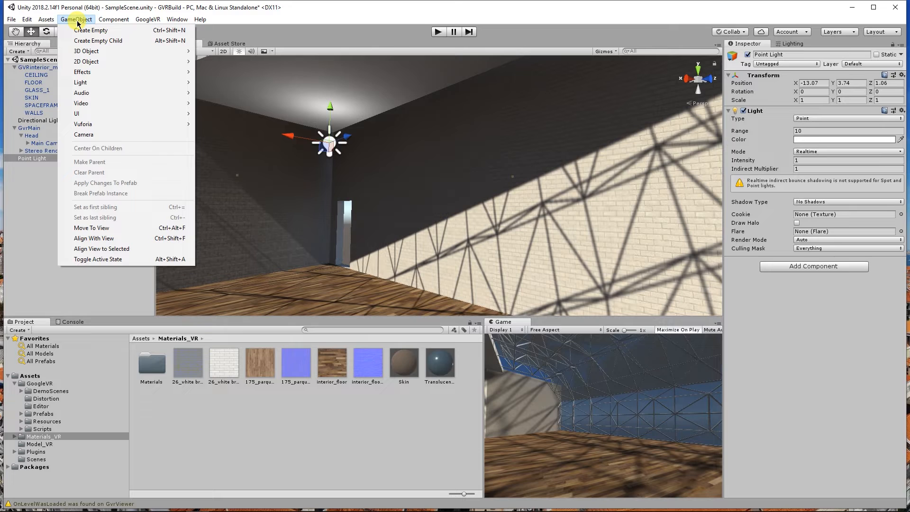
mouse_move(122, 82)
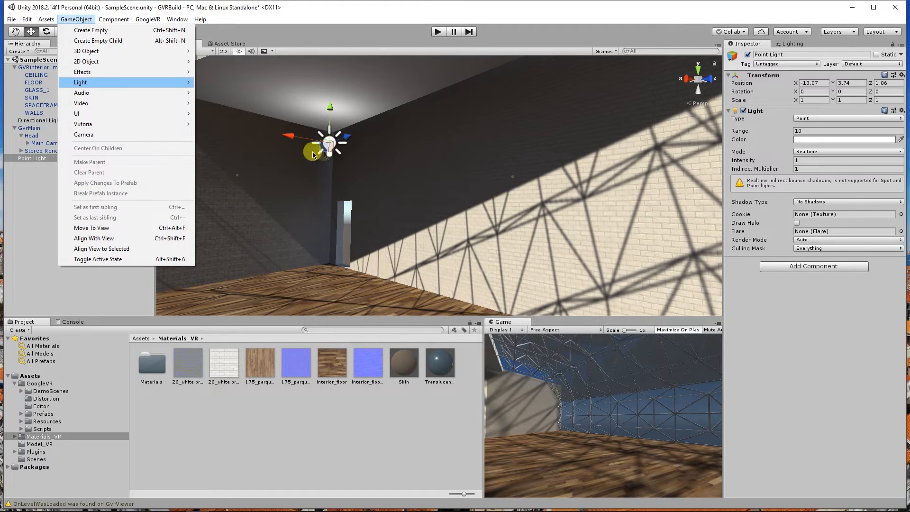
click(38, 213)
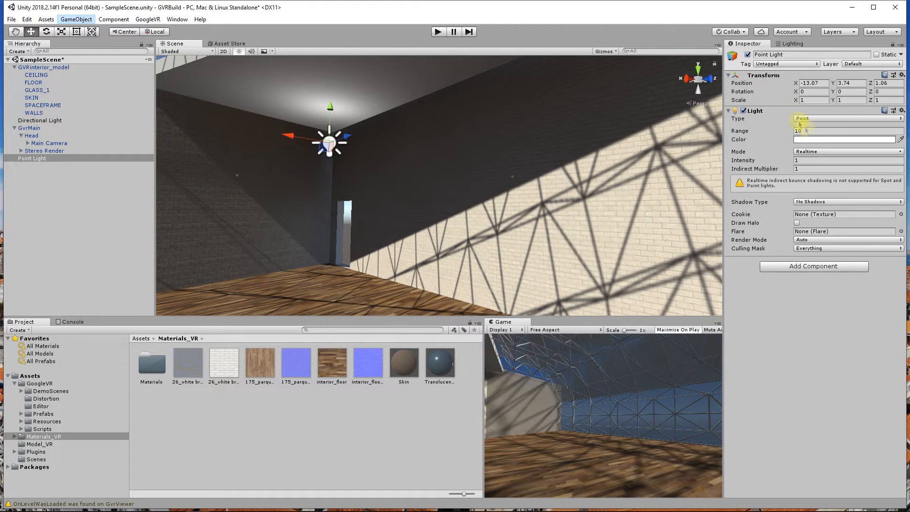
Set the point light's color to pale yellow, FFFFC5.
click(811, 140)
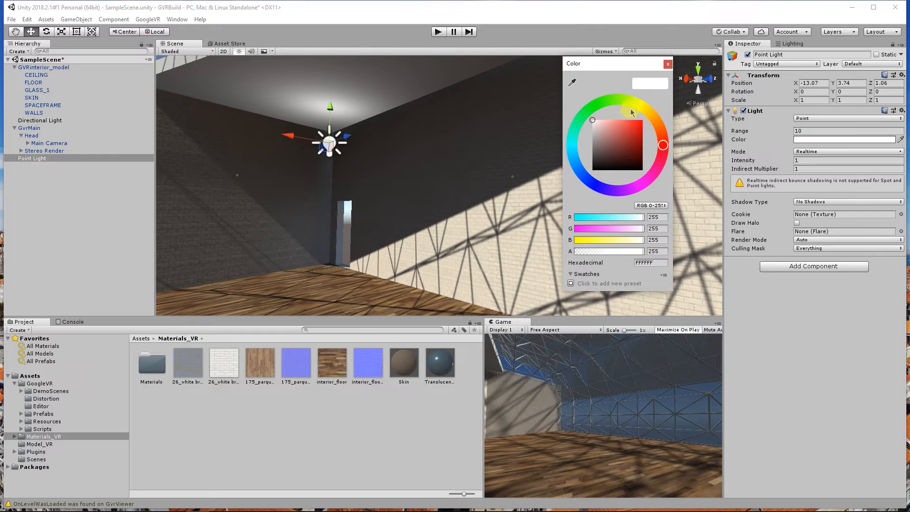
drag(631, 112, 641, 108)
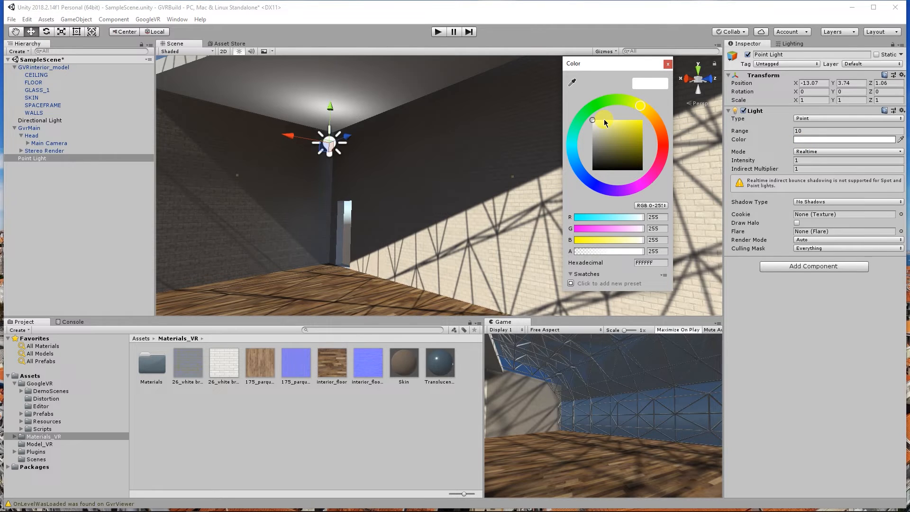
click(604, 121)
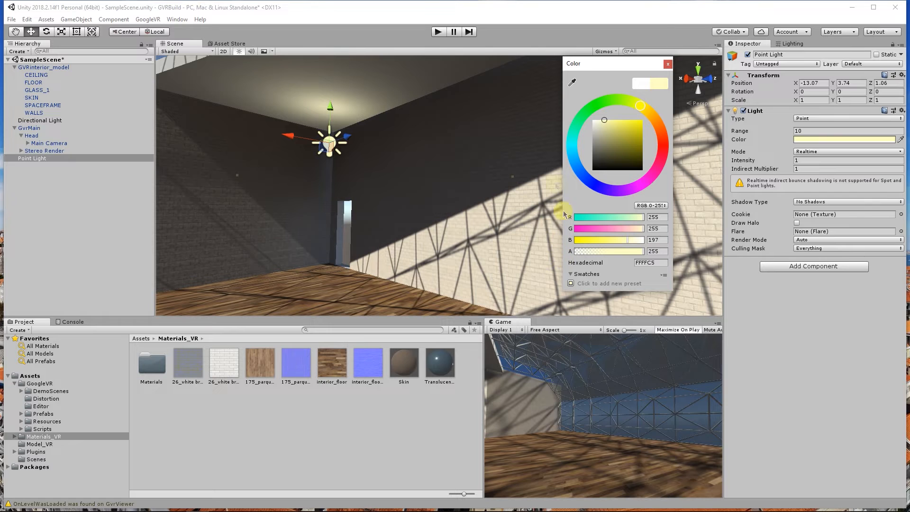
click(668, 65)
Lower the point light slightly below the ceiling, to about X -13.24, Y 3.4, Z 1.01.
right_drag(417, 197, 382, 183)
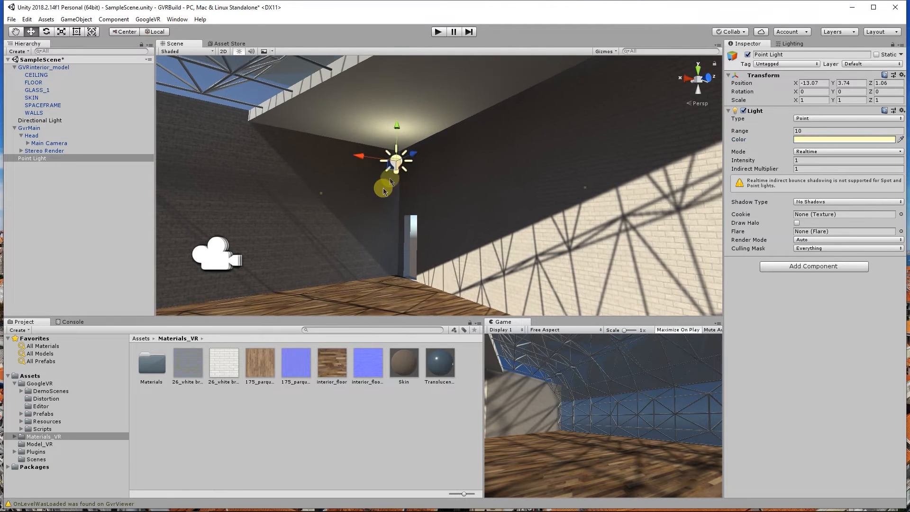
drag(398, 126, 366, 169)
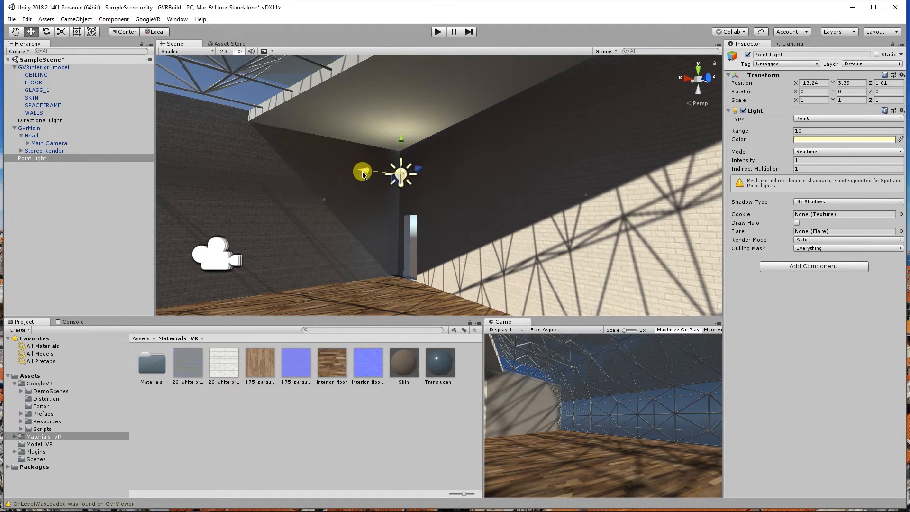
alt+drag(368, 212, 380, 193)
mouse_move(352, 124)
mouse_down()
mouse_move(349, 208)
mouse_move(332, 197)
mouse_move(351, 124)
mouse_up()
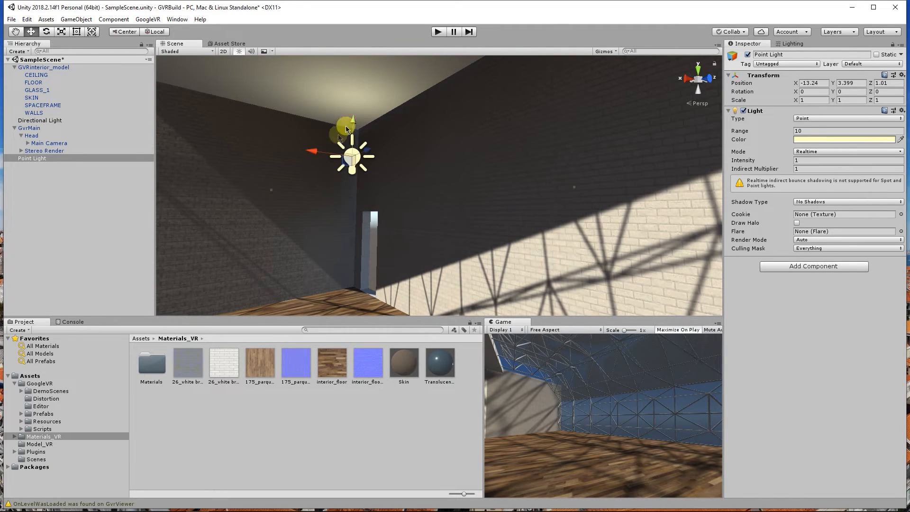
Change the shader of the WALLS brick material to Standard.
click(261, 202)
click(261, 203)
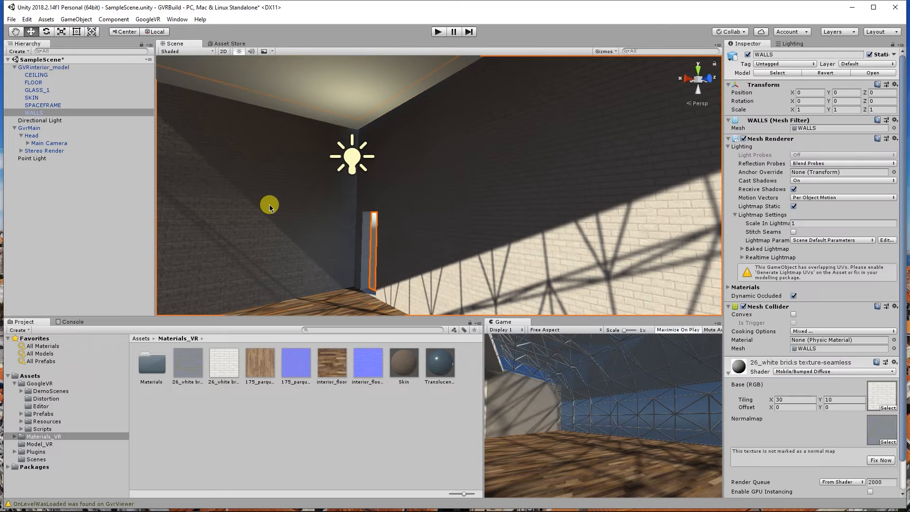
scroll(771, 404, down, 2)
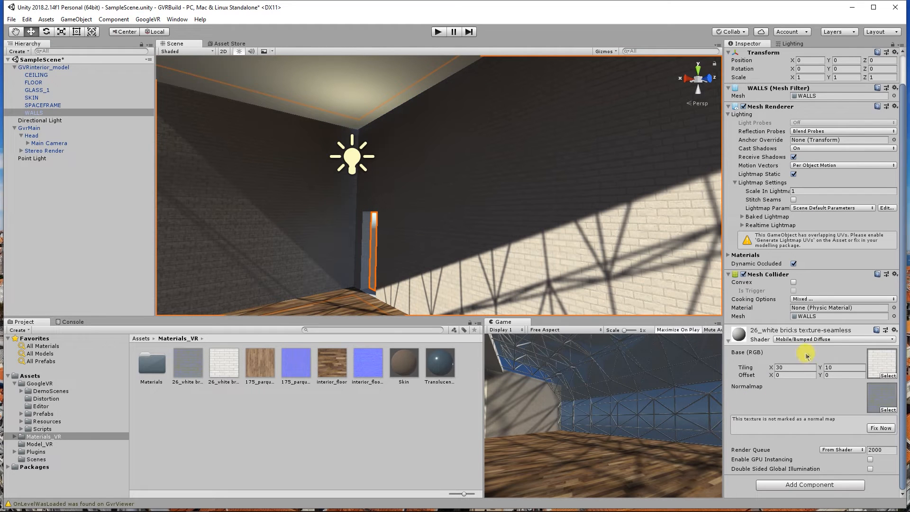
click(812, 337)
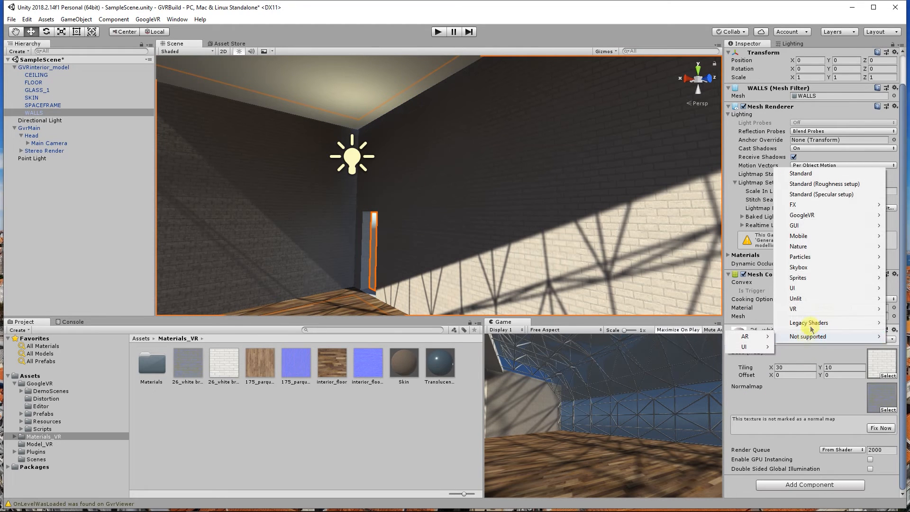
click(844, 175)
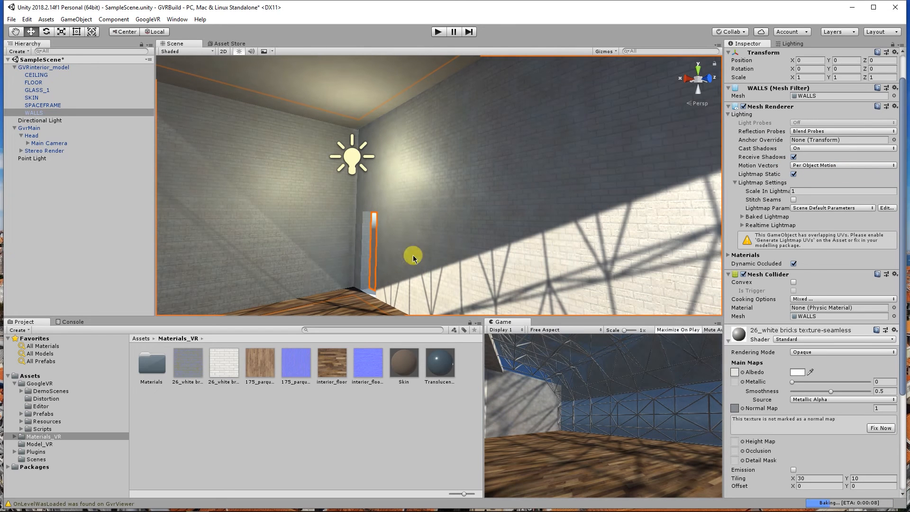
Examine how the point light falls on the brick walls and wooden floor around the doorway corner.
scroll(400, 187, down, 4)
scroll(402, 186, up, 4)
right_drag(448, 223, 273, 122)
click(441, 212)
mouse_move(382, 225)
right_down()
mouse_move(386, 249)
mouse_move(500, 270)
mouse_move(406, 249)
mouse_move(381, 273)
mouse_move(391, 227)
right_up()
scroll(390, 221, down, 8)
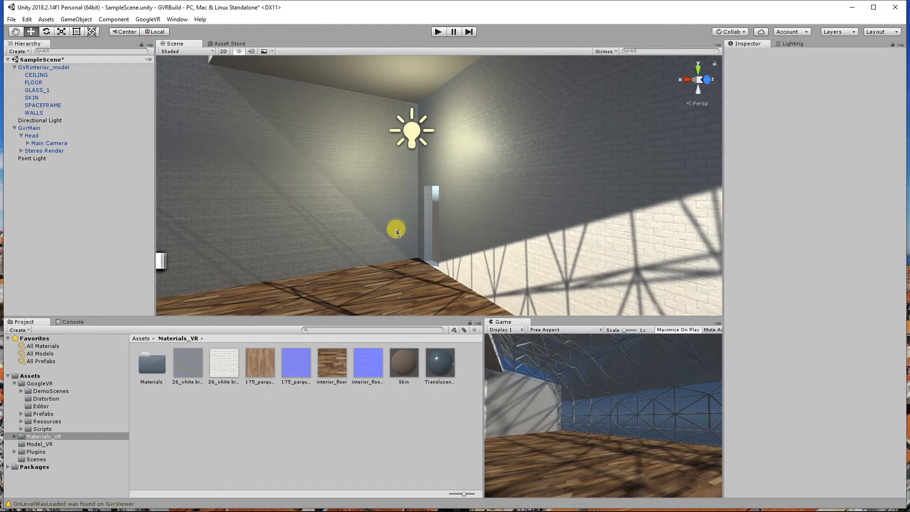
scroll(422, 154, up, 5)
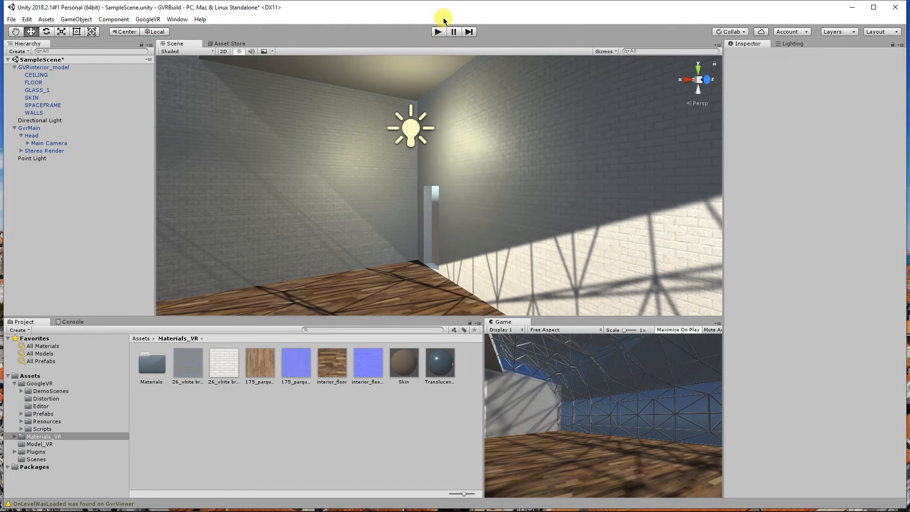
Preview the lit interior in play mode, stop it, and look around the room.
click(437, 31)
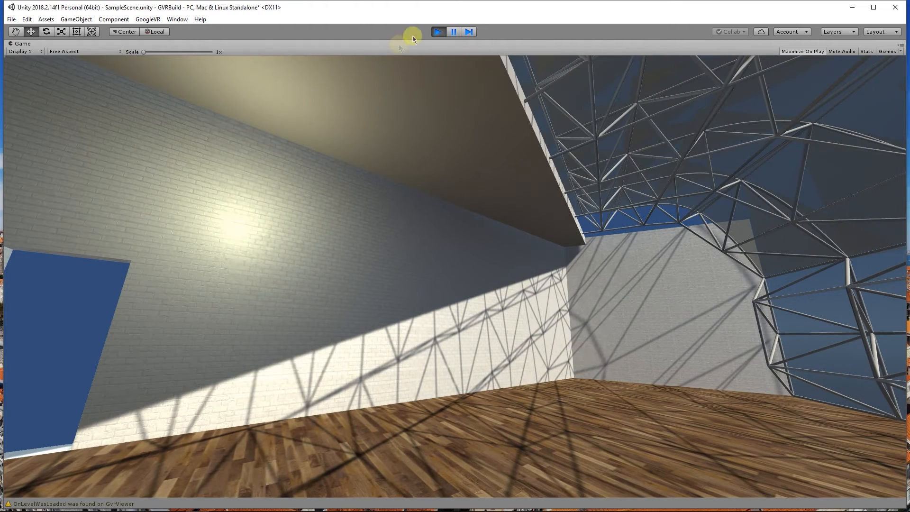
click(437, 32)
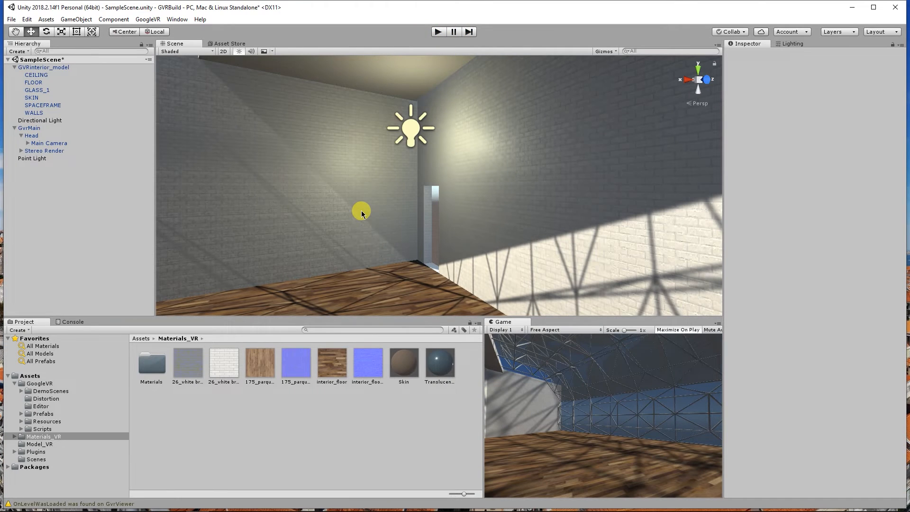
mouse_move(361, 214)
alt+mouse_down()
mouse_move(346, 243)
mouse_move(374, 224)
alt+mouse_up()
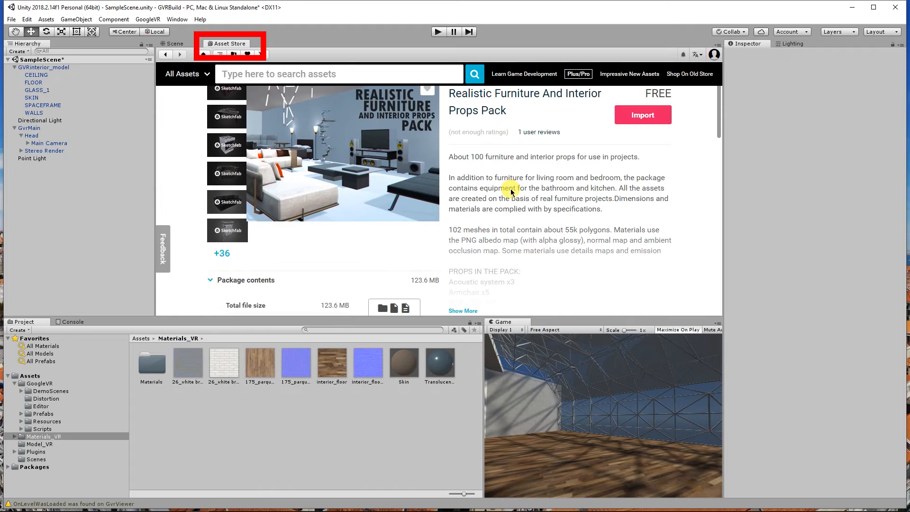
Start importing the Realistic Furniture And Interior Props Pack and fix the import setting of the white bricks normal map.
scroll(512, 199, down, 1)
scroll(512, 199, up, 1)
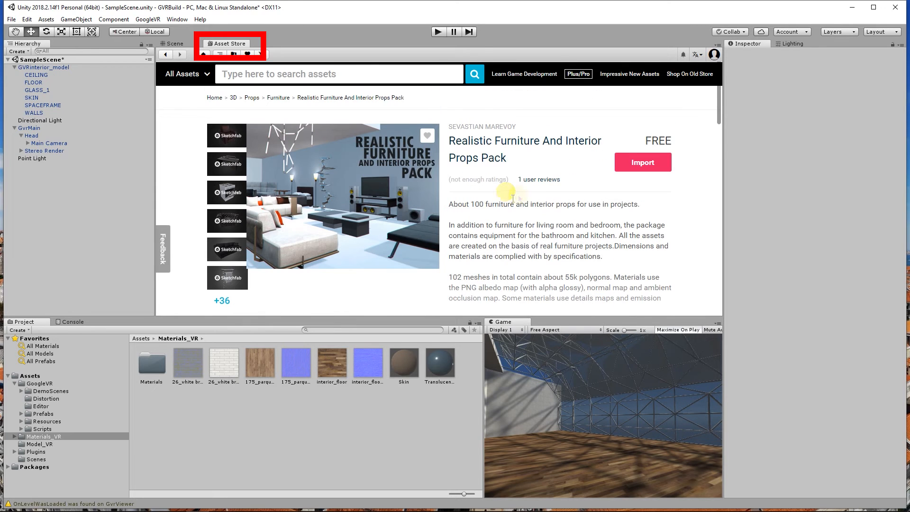
click(641, 162)
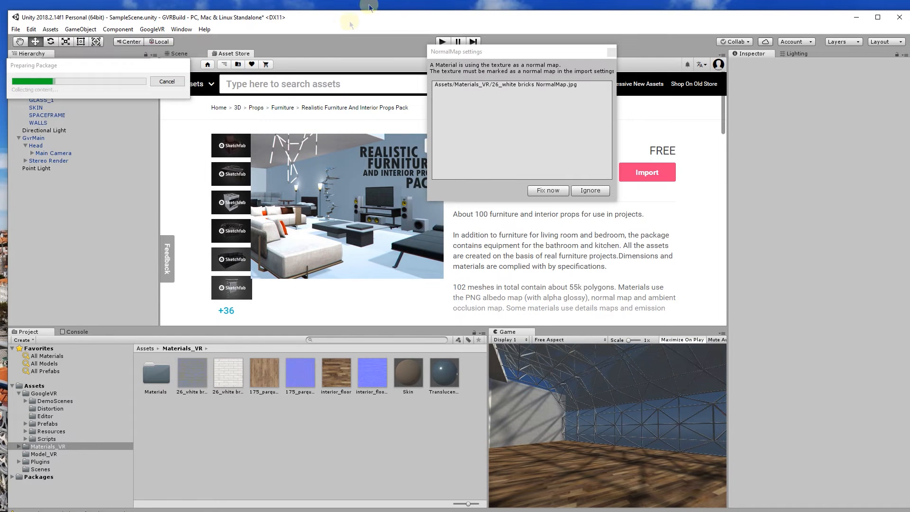
click(560, 189)
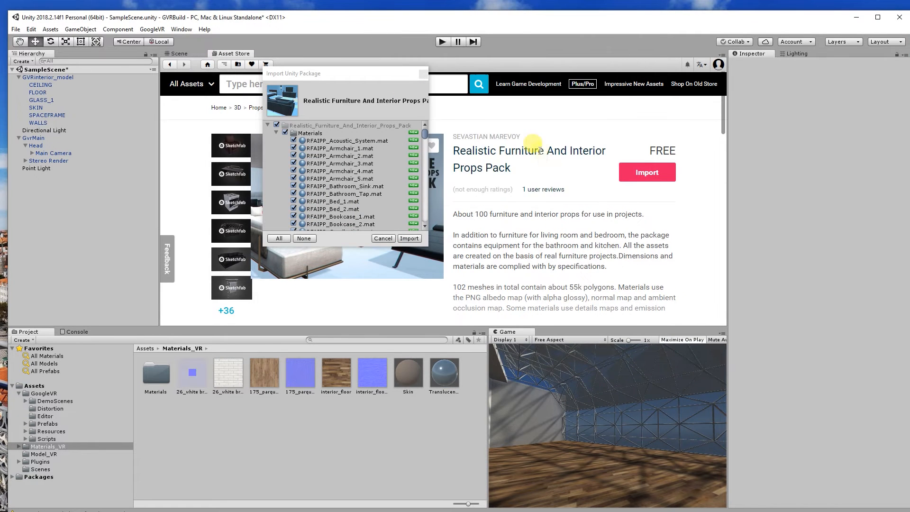
Review the furniture pack's file list and import all of its contents into the project.
drag(388, 76, 675, 122)
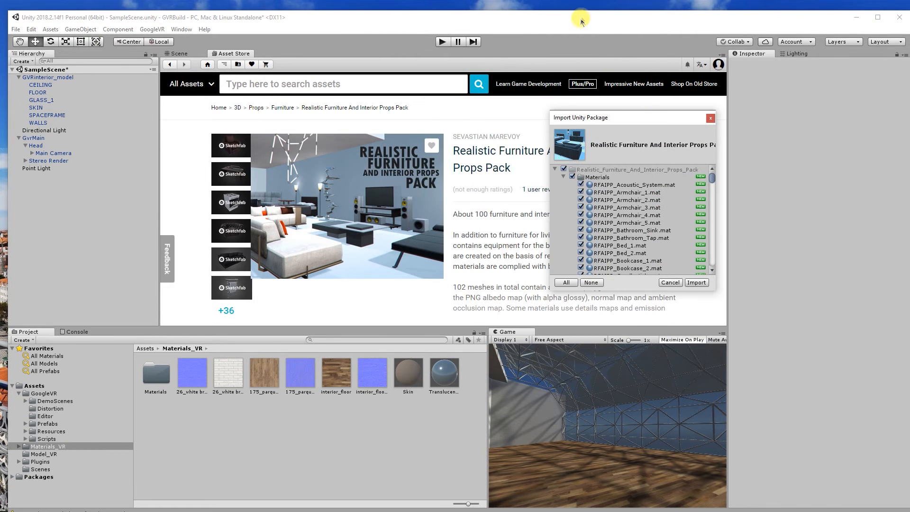
double_click(584, 17)
drag(626, 118, 671, 205)
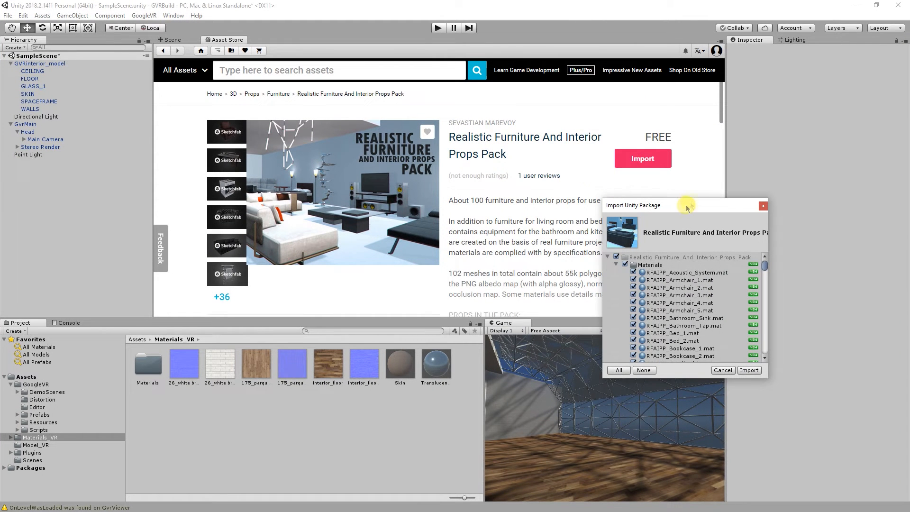
drag(687, 207, 716, 196)
scroll(726, 289, down, 8)
scroll(725, 286, down, 20)
scroll(731, 280, down, 20)
scroll(730, 276, down, 2)
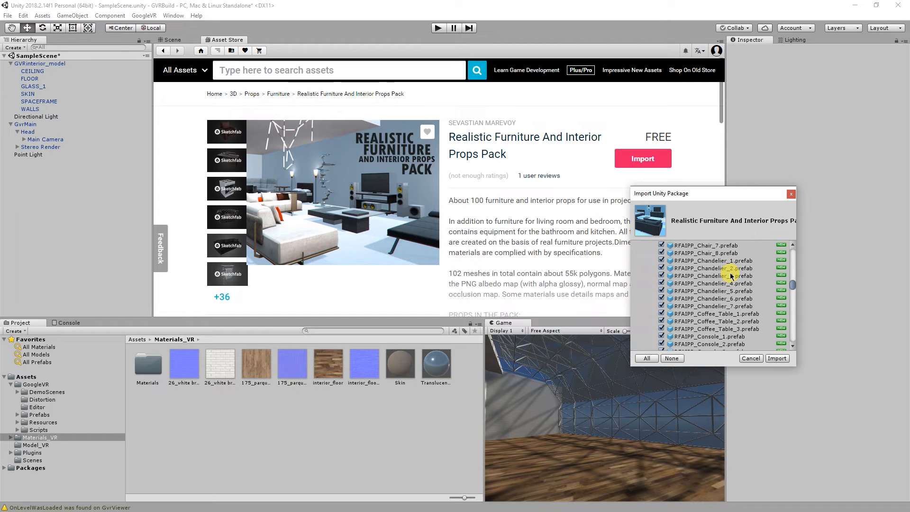
click(777, 358)
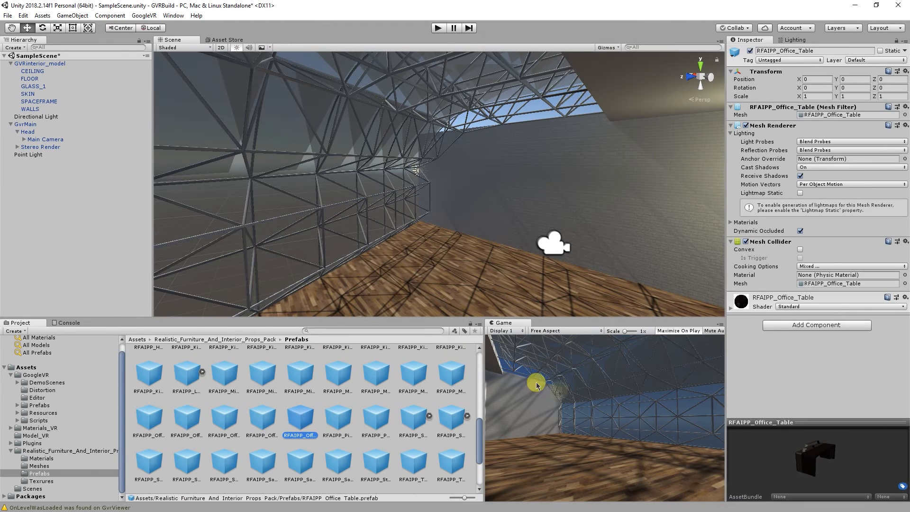
Browse the office prefabs and place RFAIPP_Office_Armchair_4 on the wooden floor near the spaceframe.
click(340, 422)
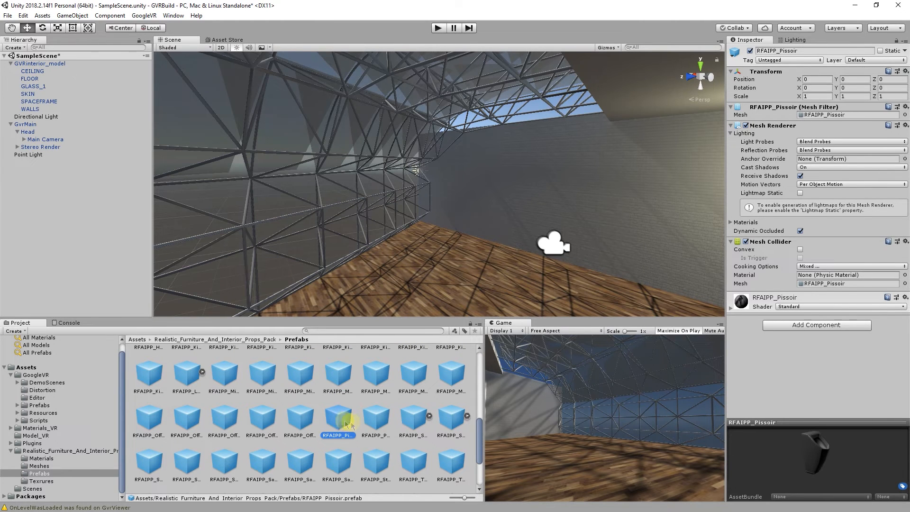
click(380, 421)
click(419, 419)
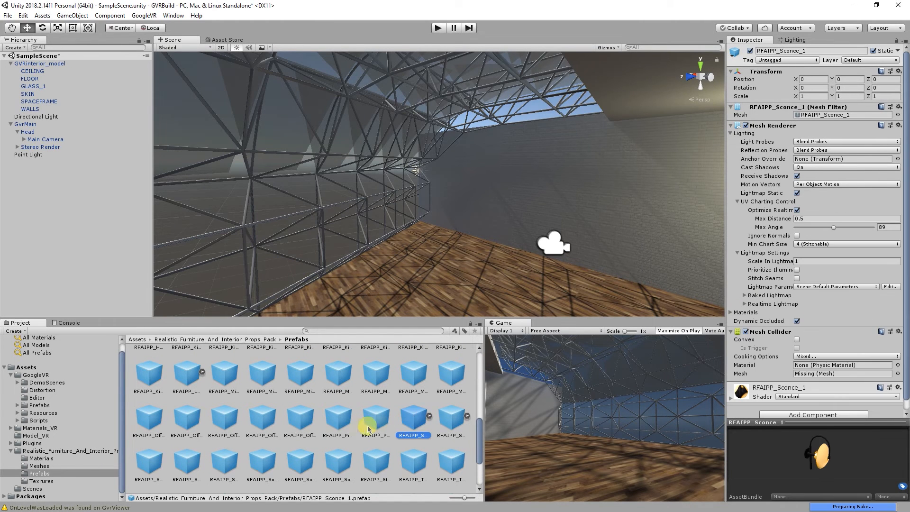
scroll(350, 429, up, 1)
click(300, 444)
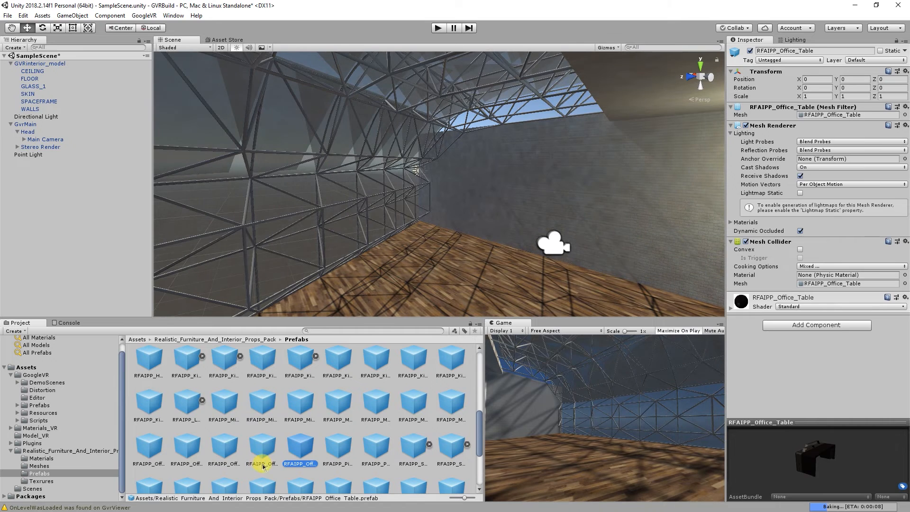
click(261, 448)
drag(262, 448, 426, 265)
Place the RFAIPP_Kitchen_Table_3 prefab in front of the office armchair, at about X -8.04, Y 0.2, Z 4.75.
click(219, 448)
click(187, 439)
click(148, 443)
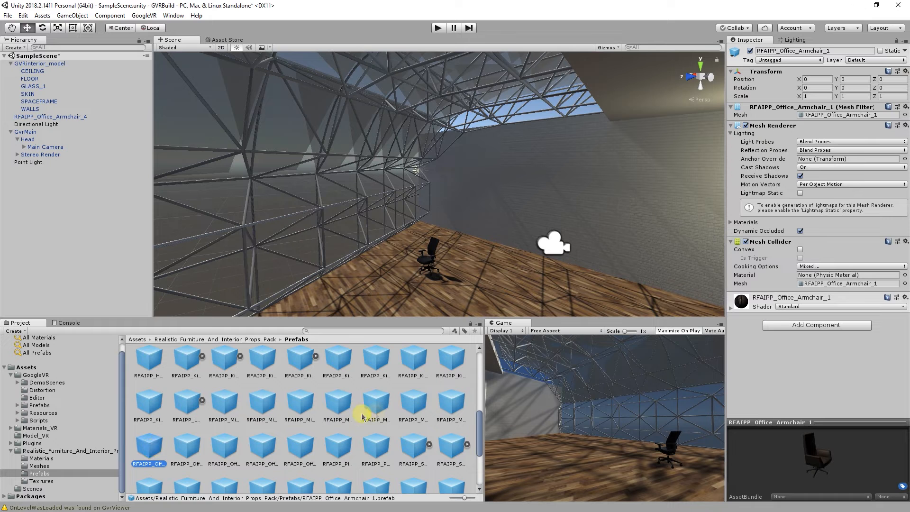
scroll(412, 403, up, 1)
scroll(405, 387, up, 1)
drag(412, 421, 417, 302)
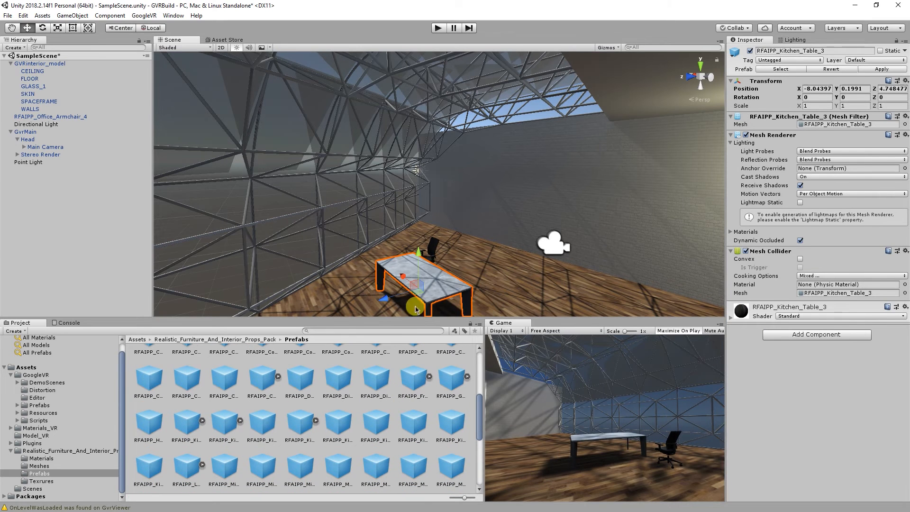
Place the RFAIPP_Bookcase_2 prefab against the brick wall, at about X -6.23, Y 0.19, Z -0.04.
scroll(407, 283, up, 2)
scroll(407, 284, down, 3)
middle_drag(404, 284, 396, 284)
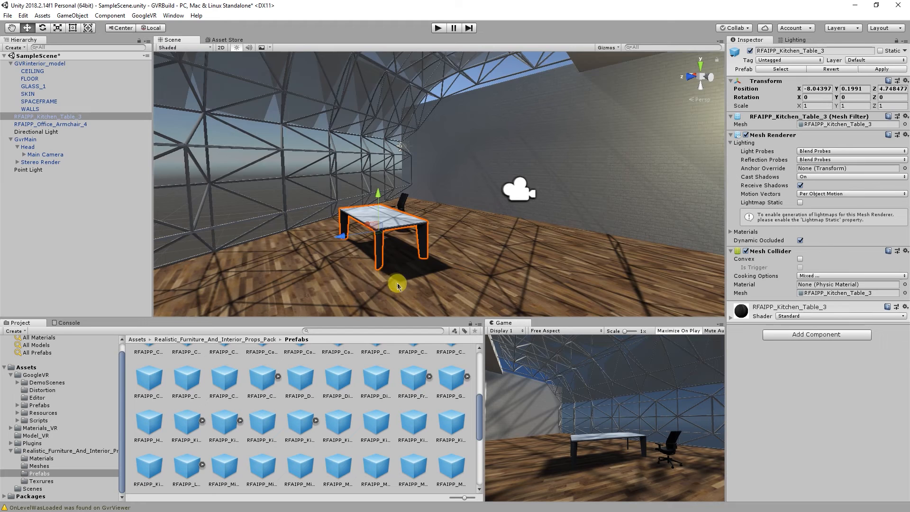
scroll(382, 244, up, 5)
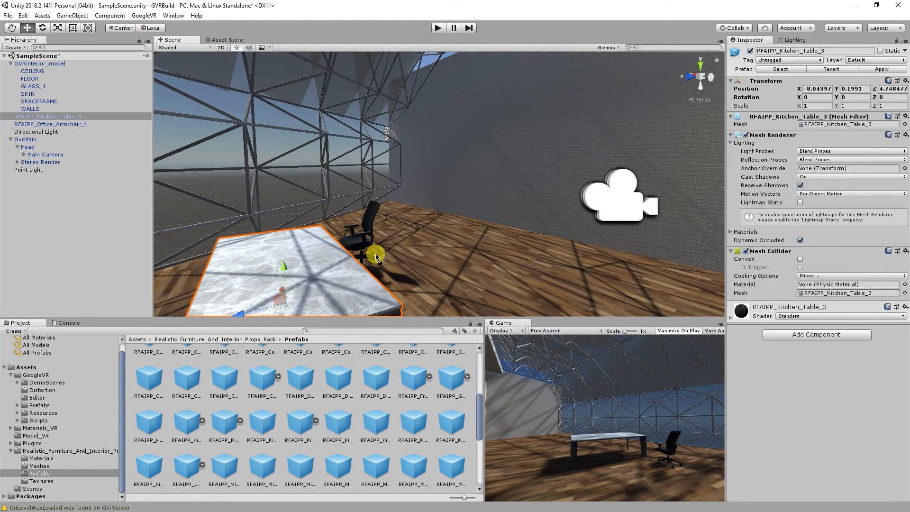
scroll(380, 255, down, 3)
right_drag(410, 250, 396, 281)
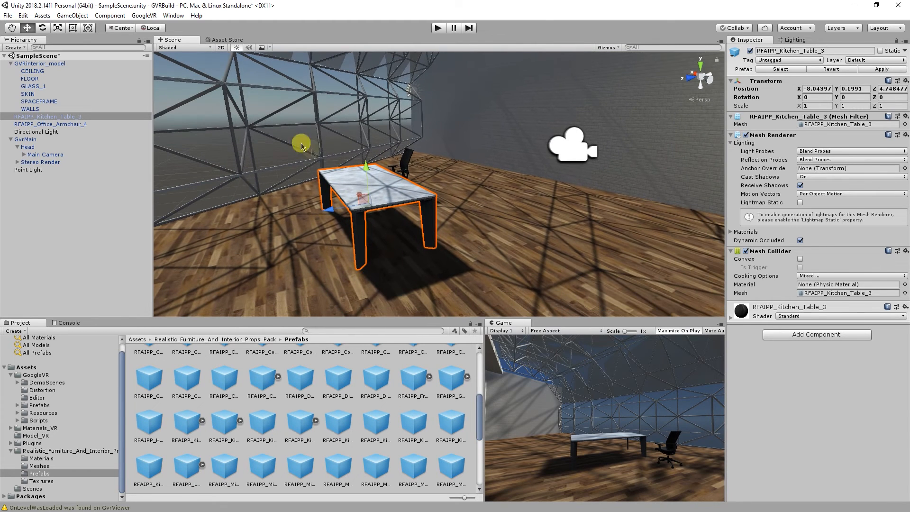
scroll(294, 414, up, 5)
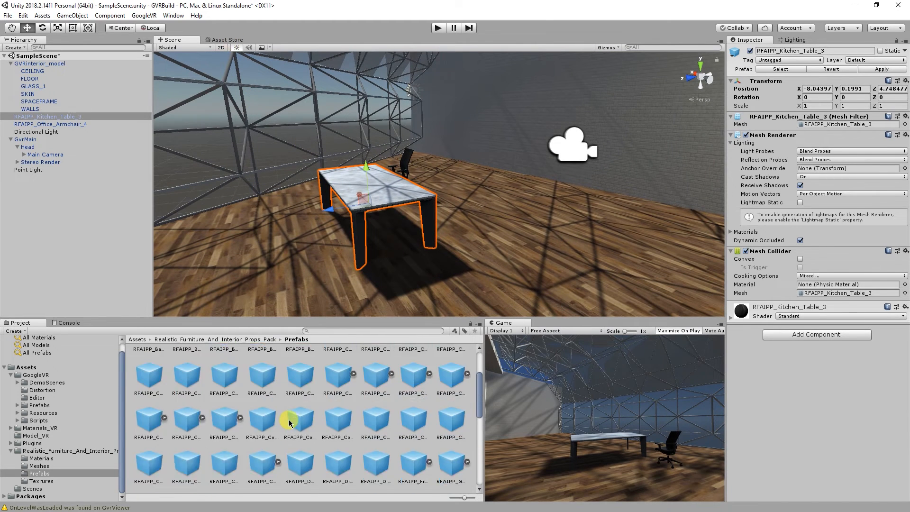
click(299, 387)
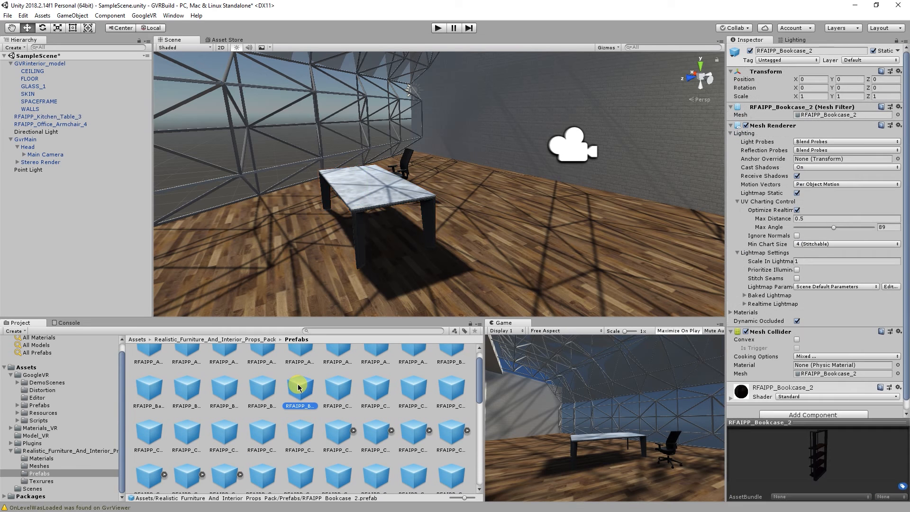
drag(372, 294, 504, 174)
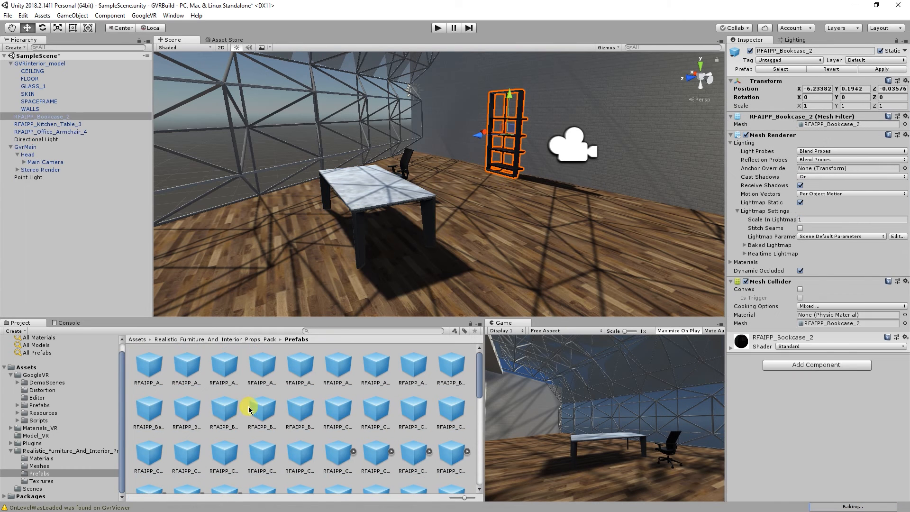
Browse more prefabs and stand the RFAIPP_Chandelier_7 floor lamp on the floor along the brick wall, away from the bookcase.
click(263, 359)
scroll(293, 414, down, 1)
scroll(294, 411, down, 3)
click(305, 464)
scroll(304, 464, down, 5)
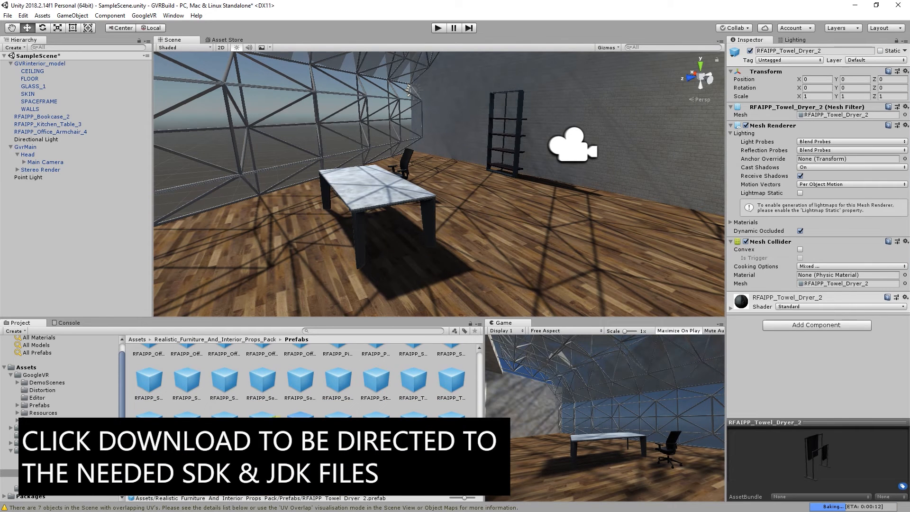
click(375, 381)
scroll(234, 400, up, 10)
click(229, 402)
drag(232, 409, 554, 213)
Add the RFAIPP_Chandelier_6 prefab behind the office armchair, near the spaceframe.
alt+drag(456, 204, 394, 95)
click(394, 95)
scroll(437, 178, up, 6)
middle_drag(472, 235, 432, 226)
scroll(440, 244, up, 8)
scroll(429, 256, down, 10)
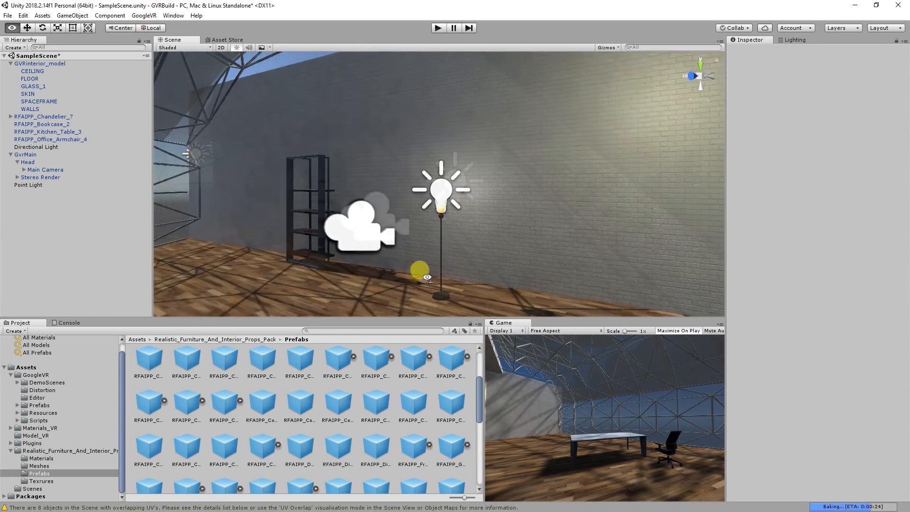
click(225, 403)
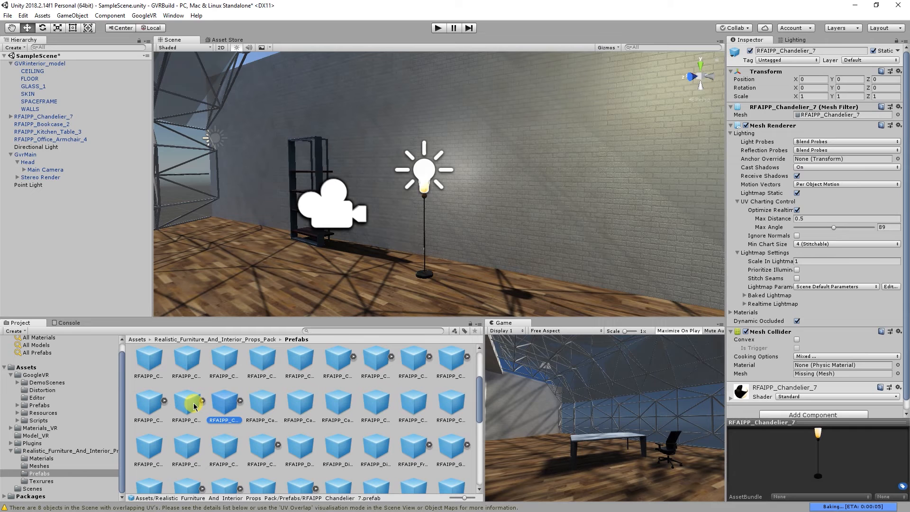
click(196, 403)
drag(202, 411, 188, 193)
mouse_move(280, 175)
right_down()
mouse_move(236, 192)
mouse_move(280, 173)
right_up()
scroll(315, 150, up, 5)
scroll(315, 150, down, 4)
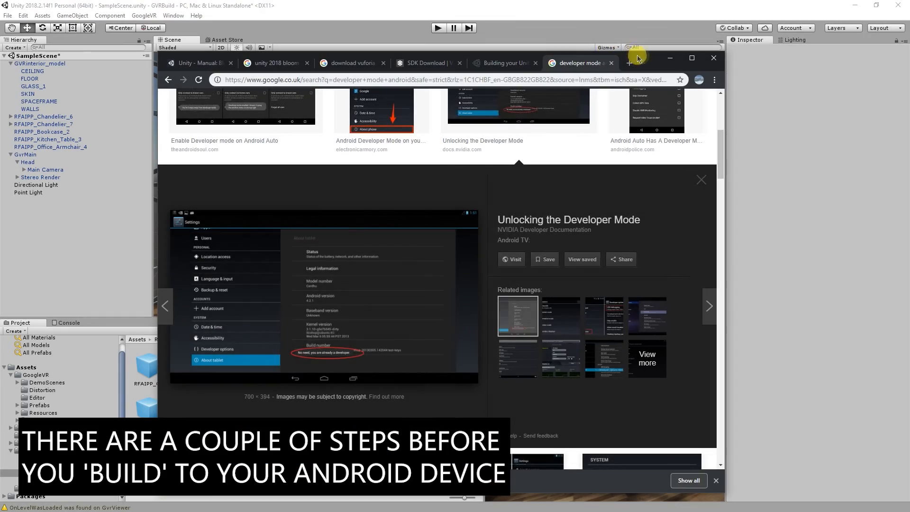
Minimize the browser and open the External Tools preferences to check the Android SDK and JDK paths.
drag(642, 53, 662, 70)
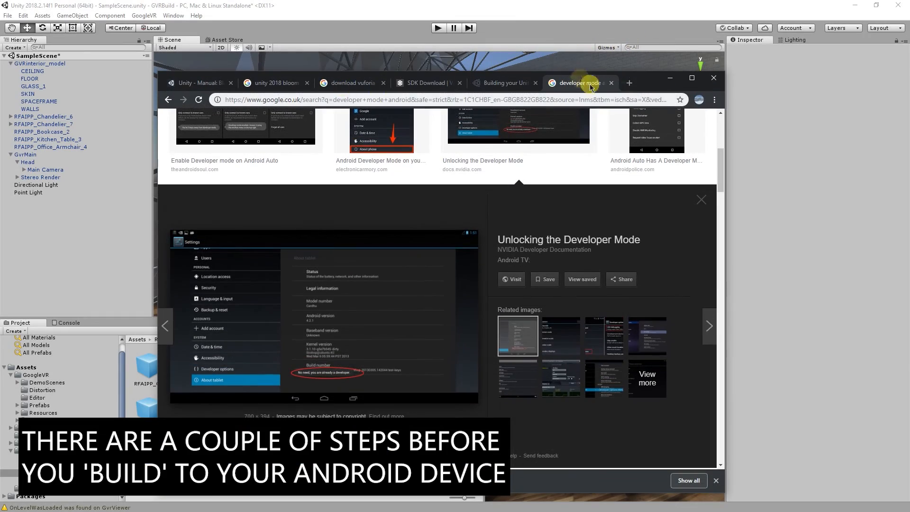
click(670, 77)
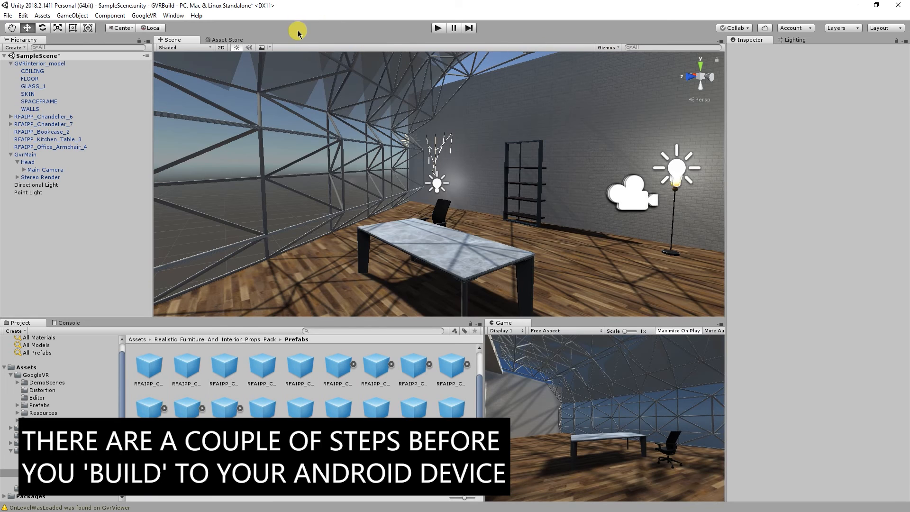
click(73, 16)
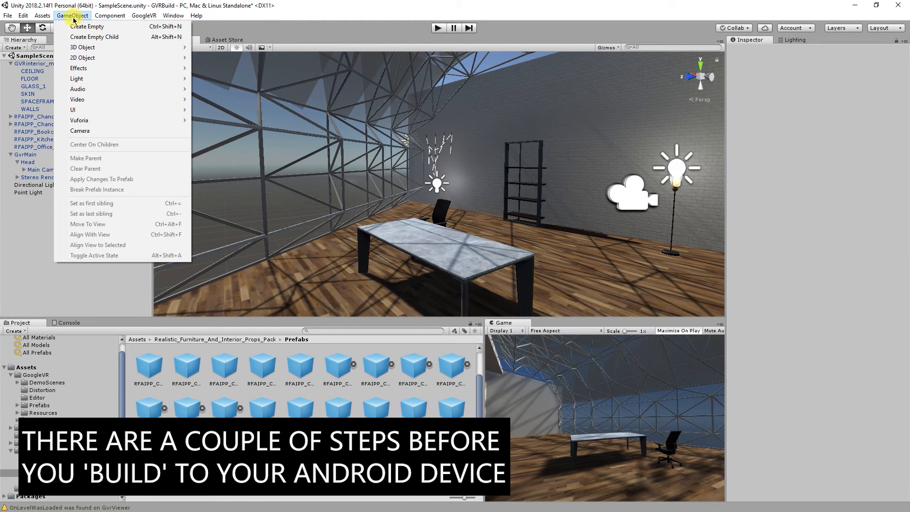
mouse_move(42, 19)
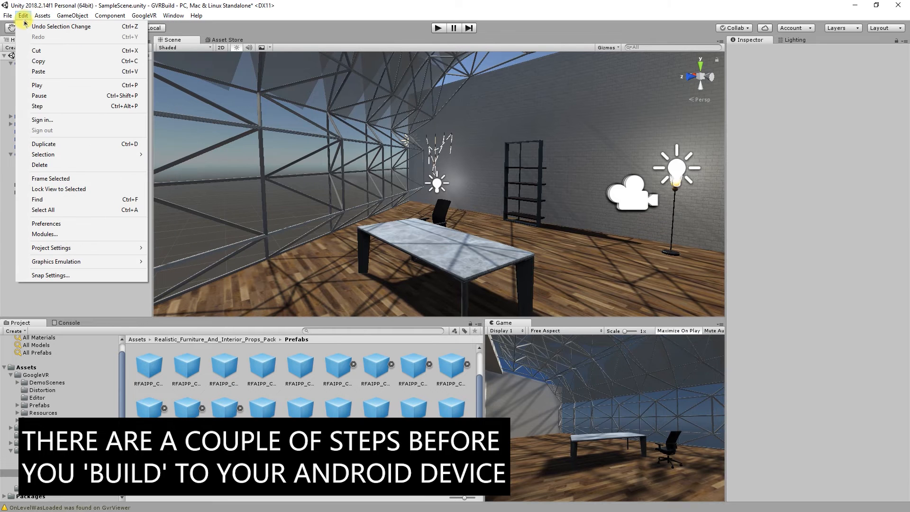
click(71, 224)
drag(149, 43, 235, 76)
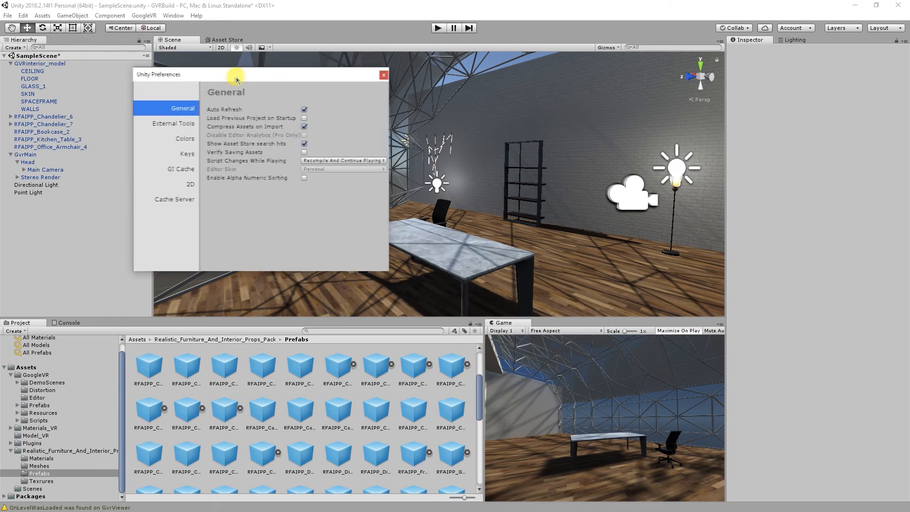
click(181, 126)
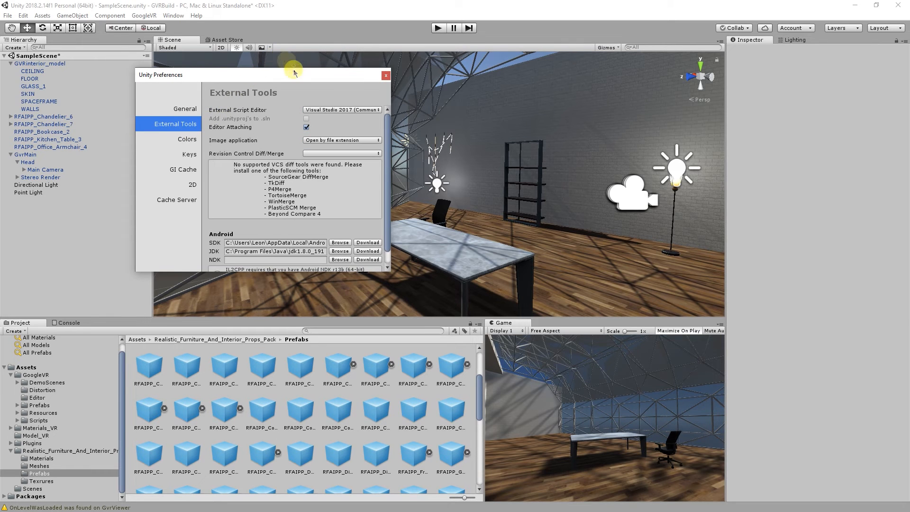
drag(294, 72, 329, 50)
drag(424, 247, 474, 365)
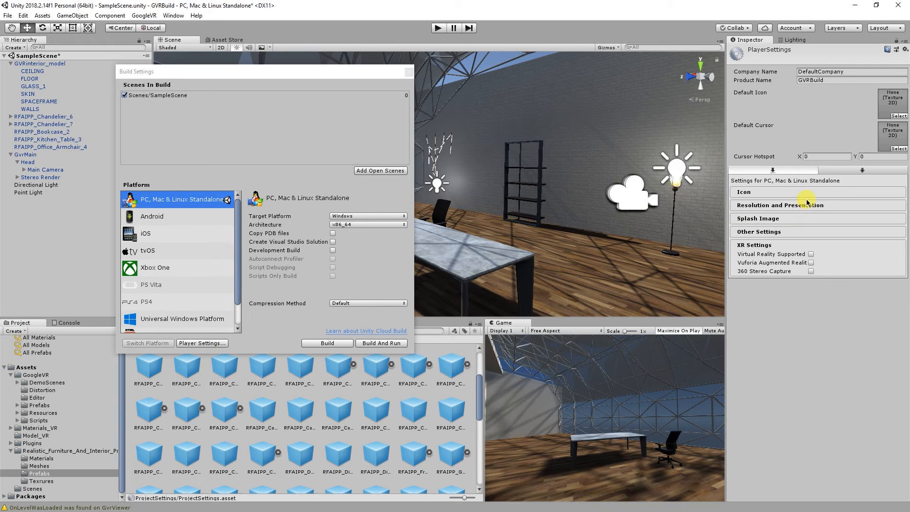
Expand the Resolution and Presentation player settings and set the Company Name to the developer's first name.
click(777, 205)
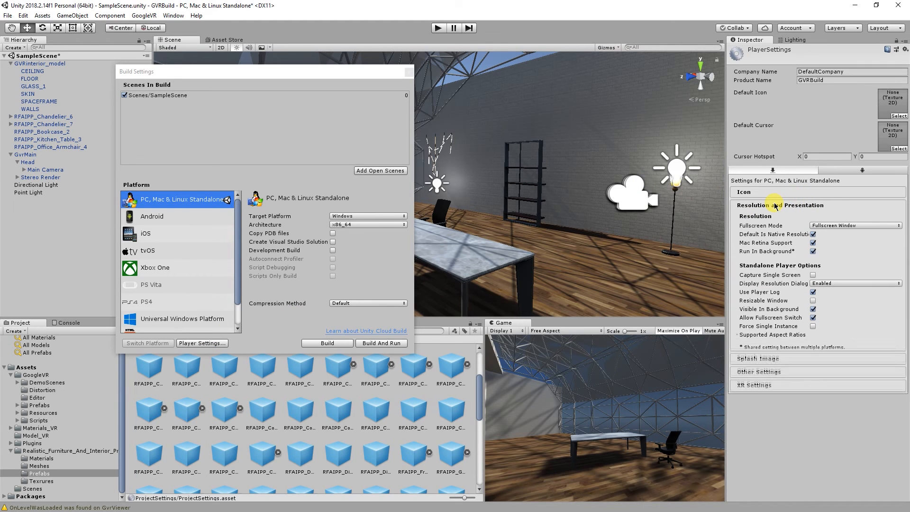
drag(285, 72, 260, 91)
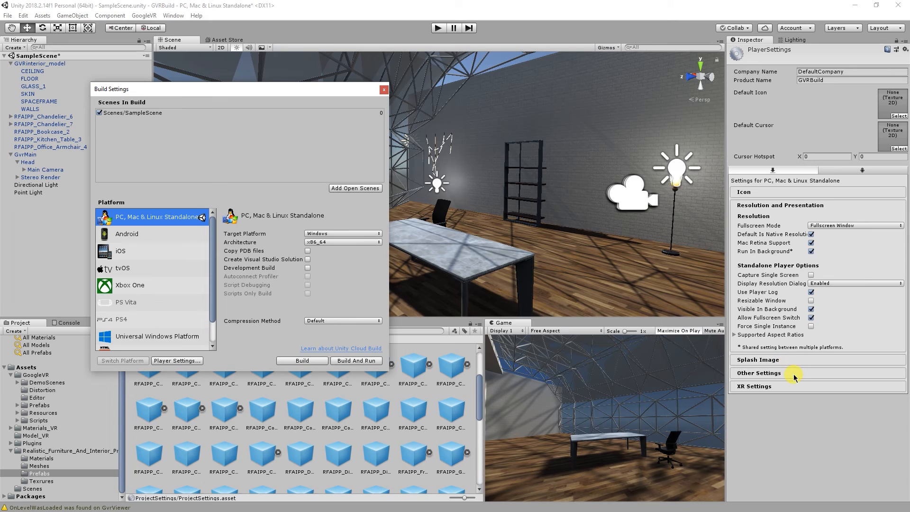
click(856, 72)
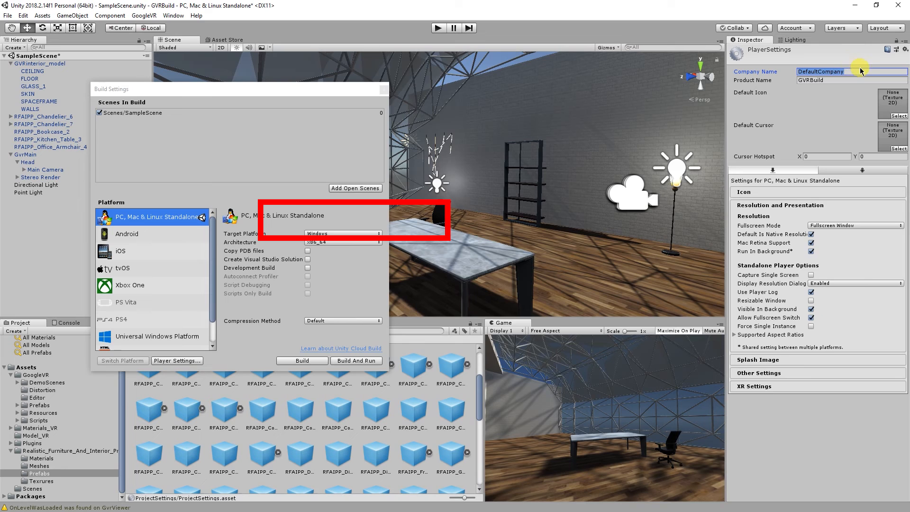
text(loe)
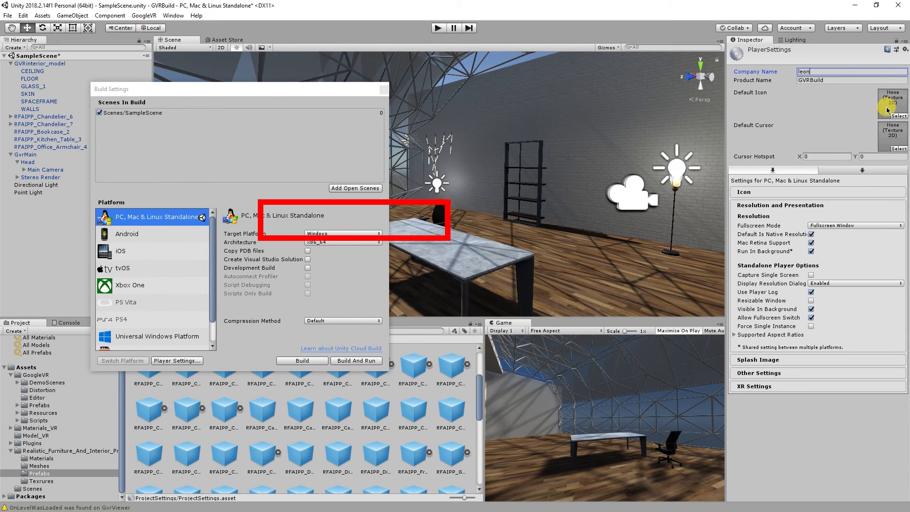
Look through the default icon textures, then examine the standalone Resolution and Presentation and Splash Image settings.
click(896, 117)
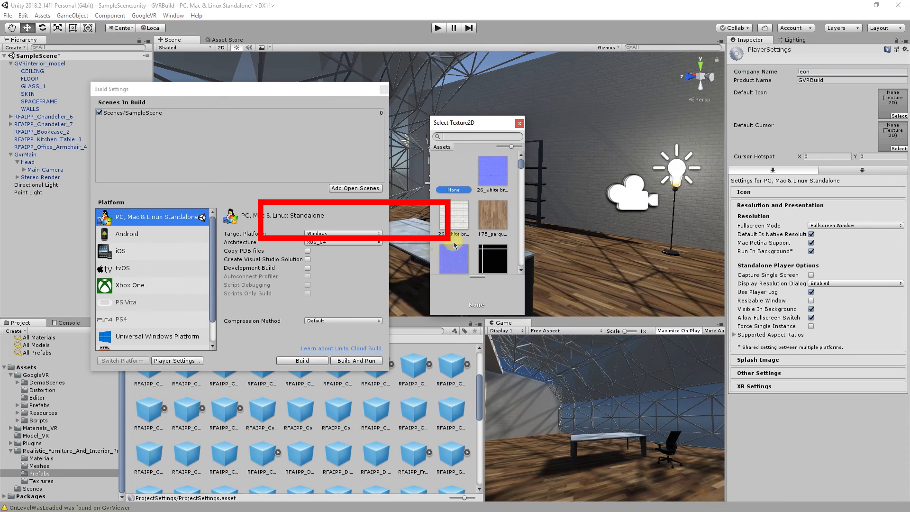
click(521, 124)
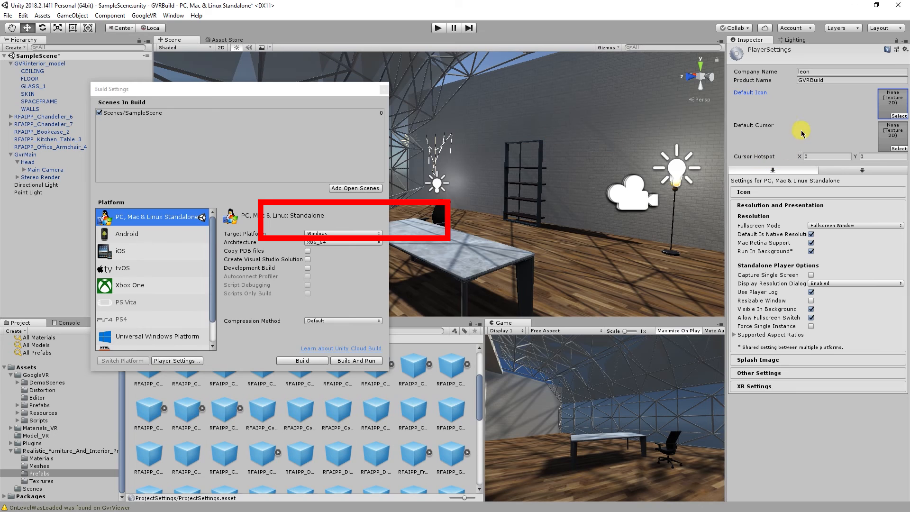
click(857, 226)
click(858, 203)
click(843, 204)
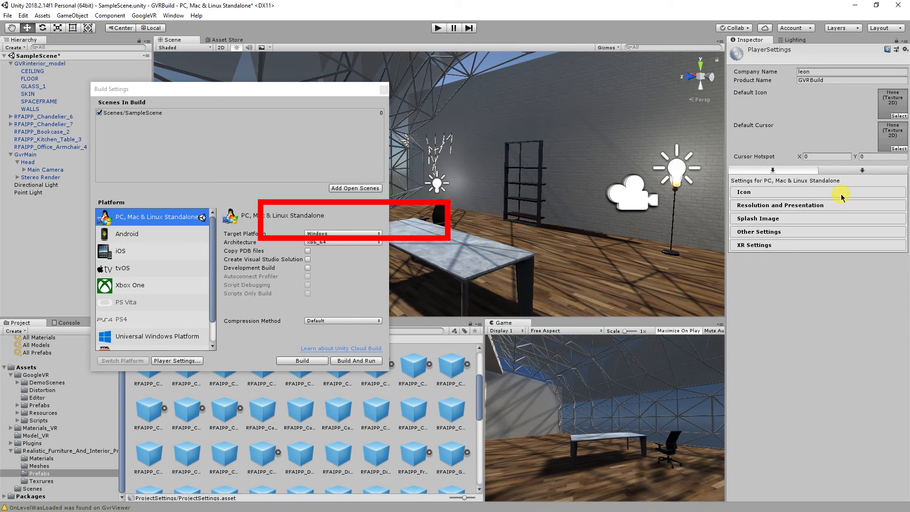
click(832, 209)
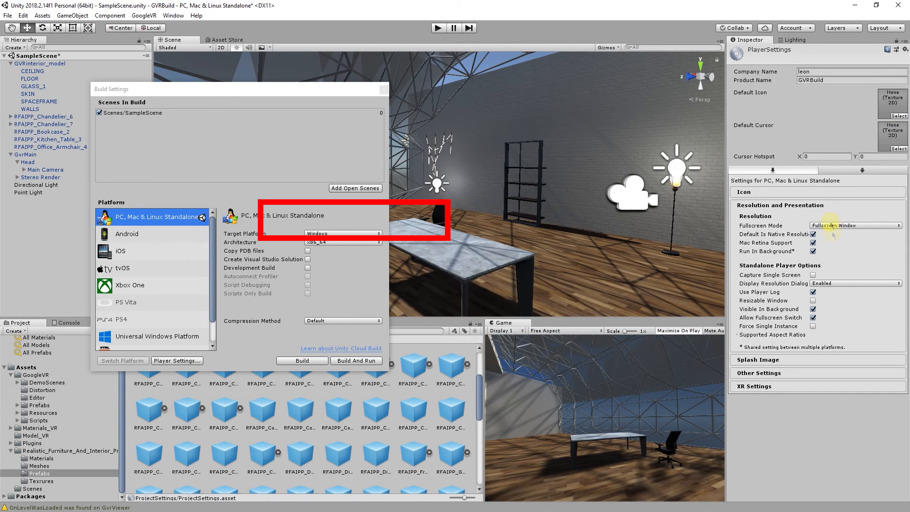
click(796, 360)
scroll(764, 259, down, 3)
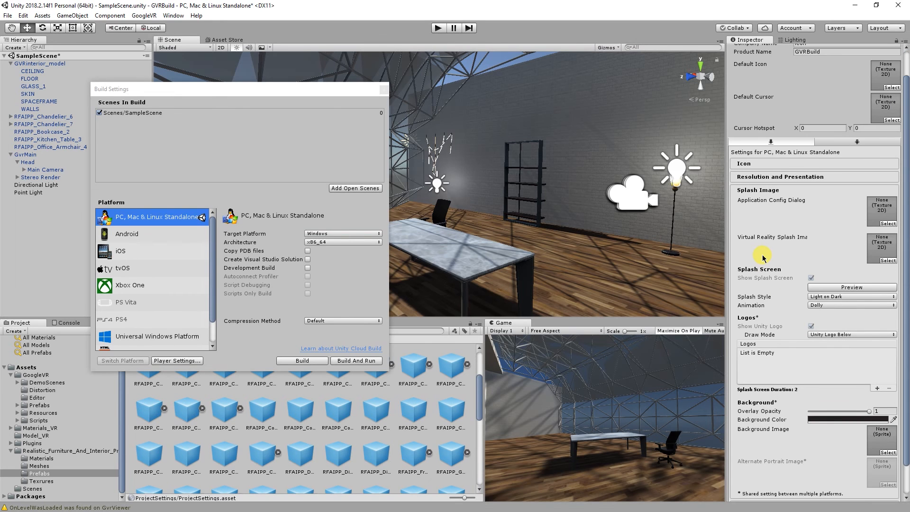
scroll(764, 259, down, 1)
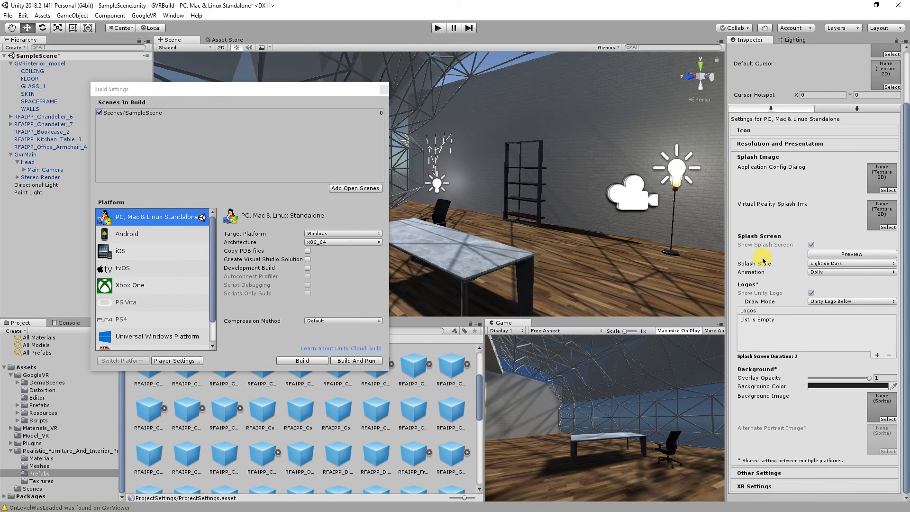
In Other Settings, replace Company in the Bundle Identifier with the developer's first name and clear the ProductName part.
click(764, 473)
scroll(801, 268, down, 2)
scroll(801, 269, up, 2)
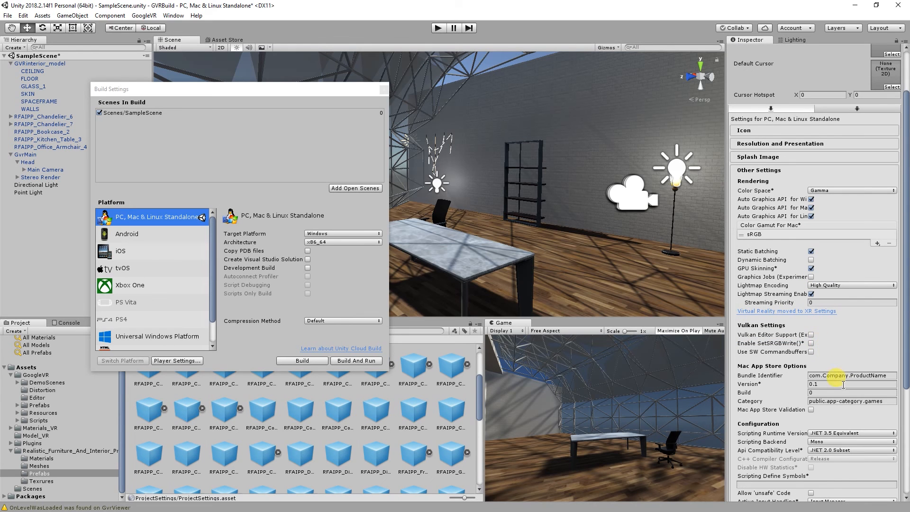
click(843, 374)
click(834, 377)
double_click(834, 377)
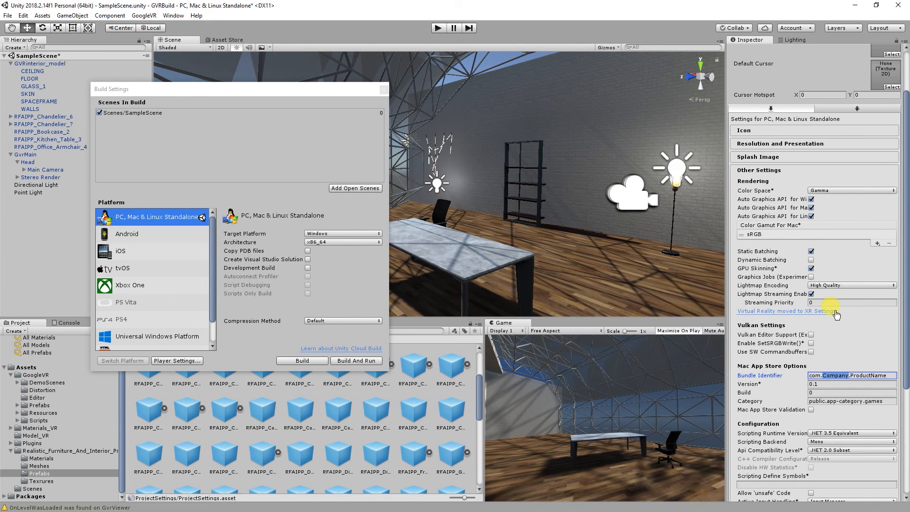
text(leon)
double_click(854, 377)
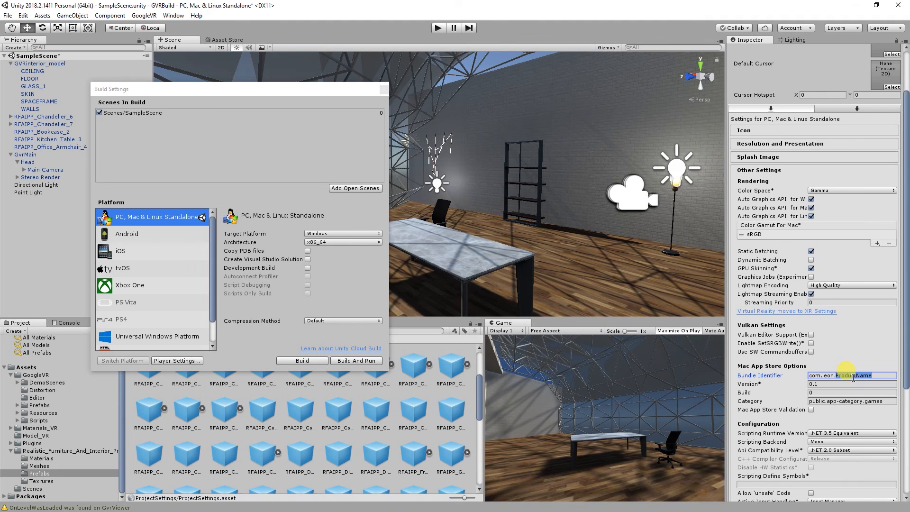
key(BackSpace)
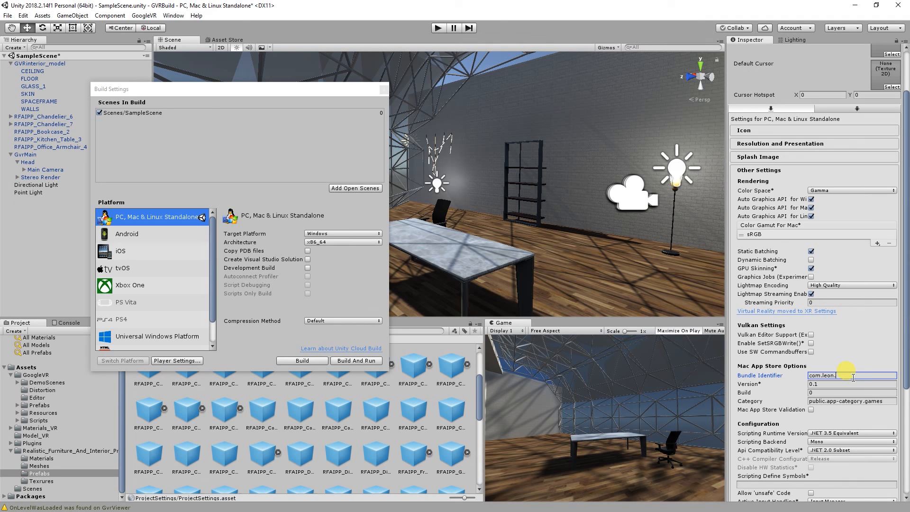